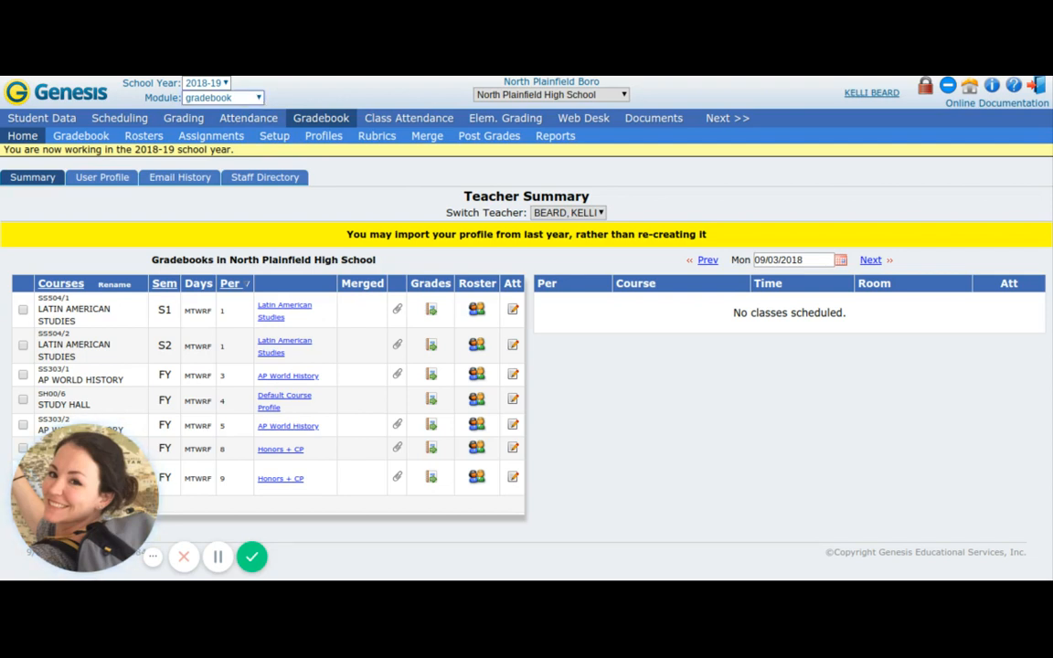
# Open the Lesson Planner and display its list of lesson books.
pyautogui.click(216, 124)
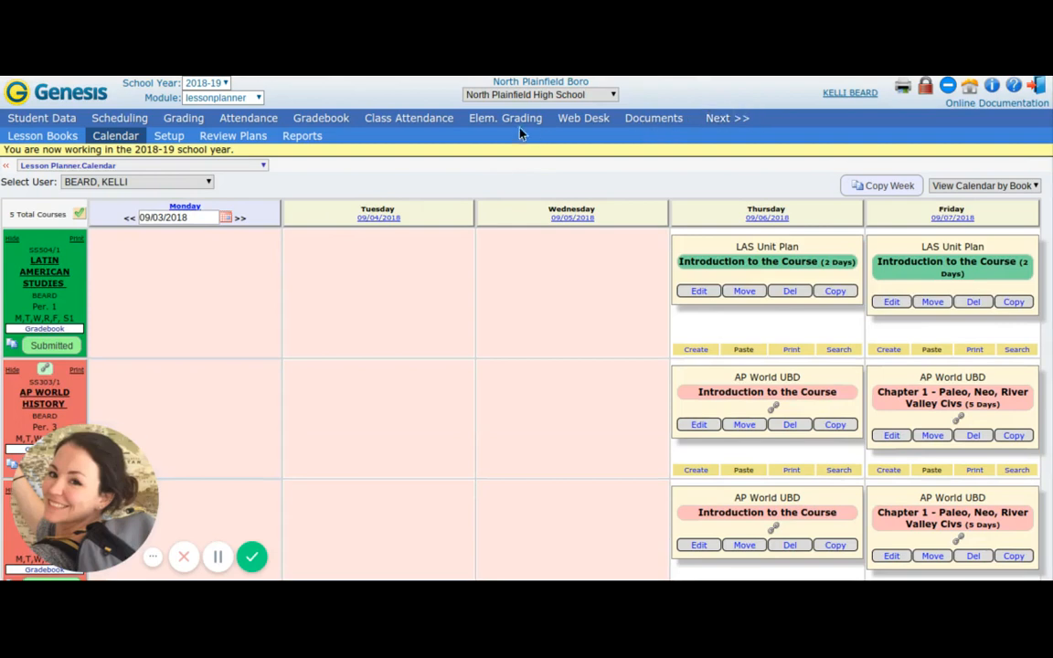
pyautogui.click(724, 122)
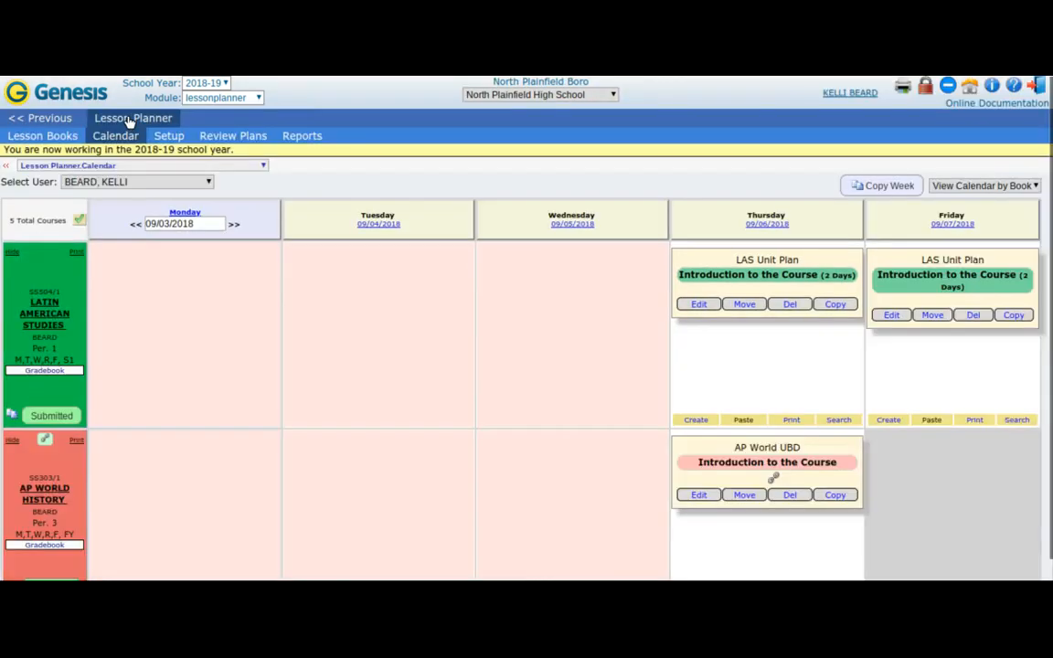
pyautogui.click(129, 122)
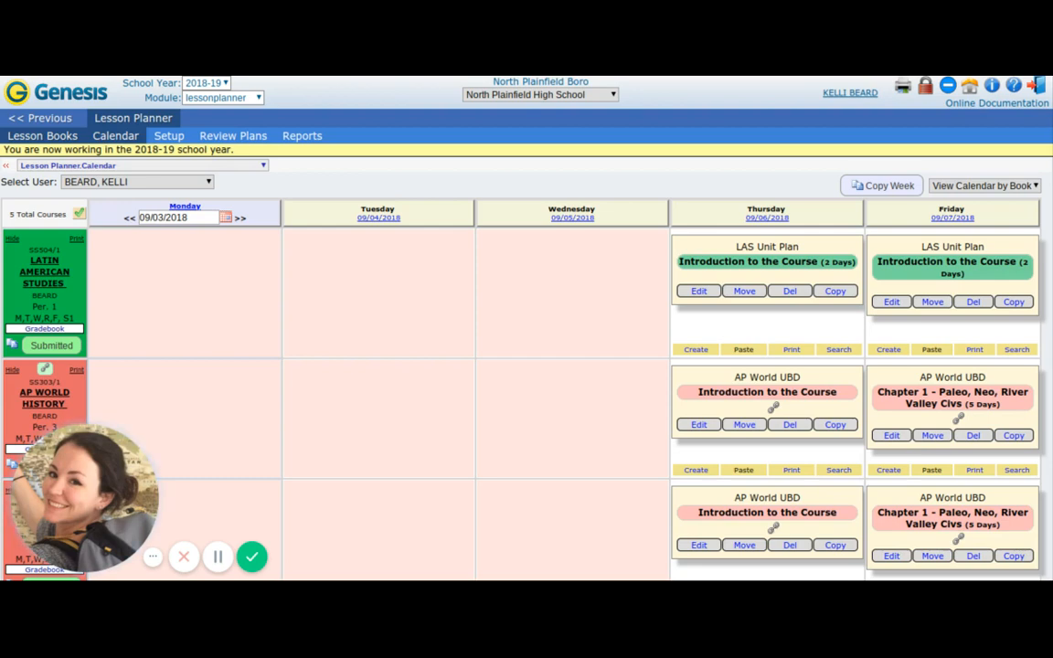
pyautogui.click(66, 137)
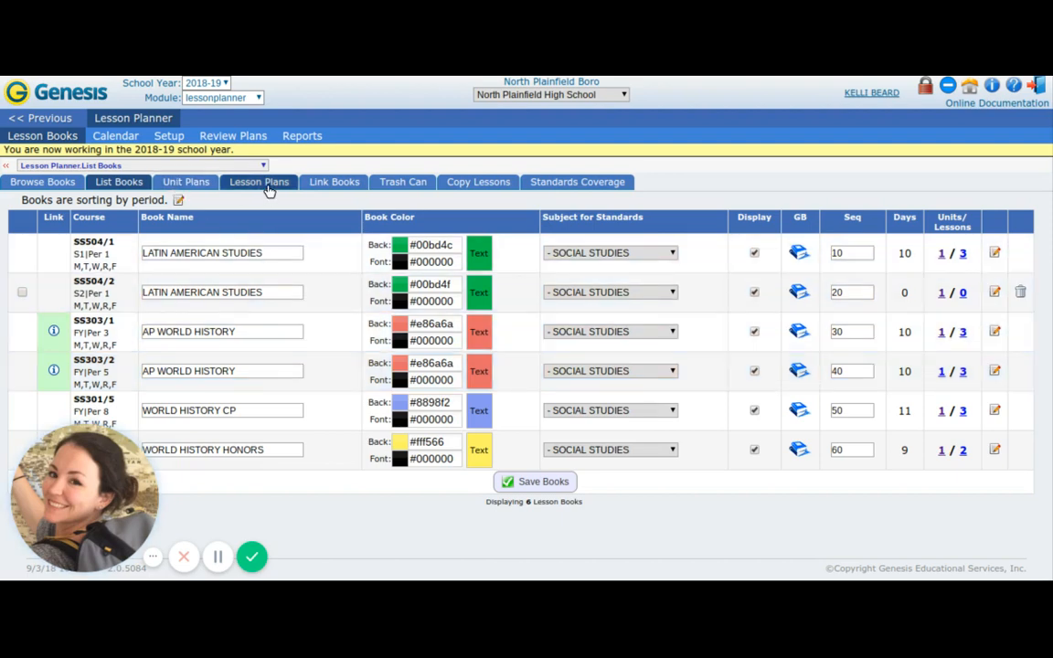
# Examine the lessons scheduled for each course in the calendar week of 09/03/2018, along with their submission status.
pyautogui.click(116, 137)
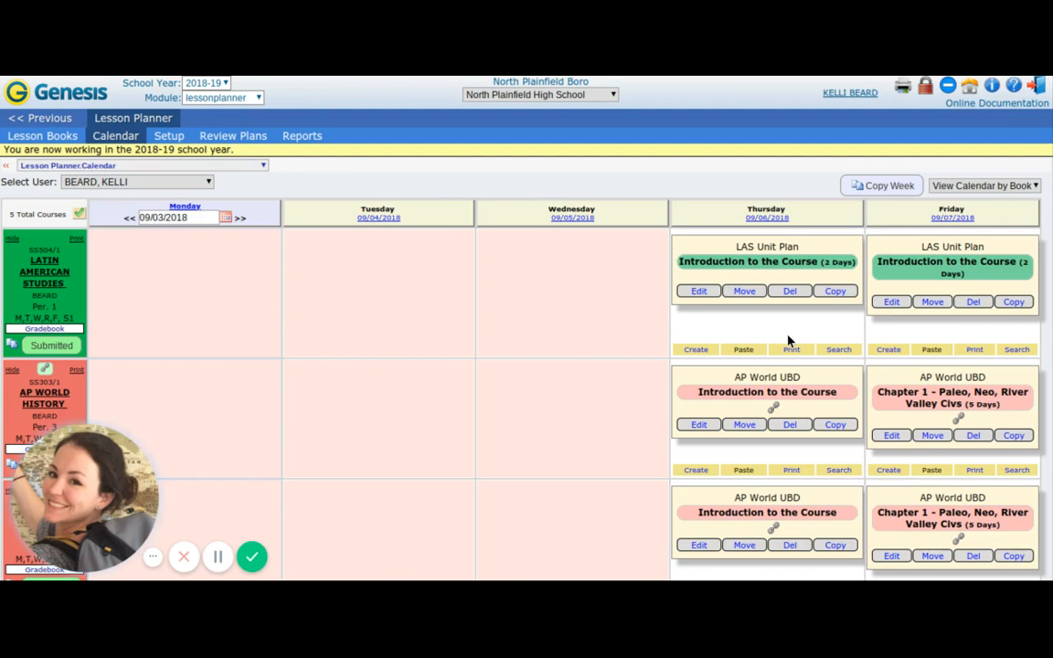
pyautogui.scroll(-2, 788, 341)
pyautogui.scroll(-5, 788, 340)
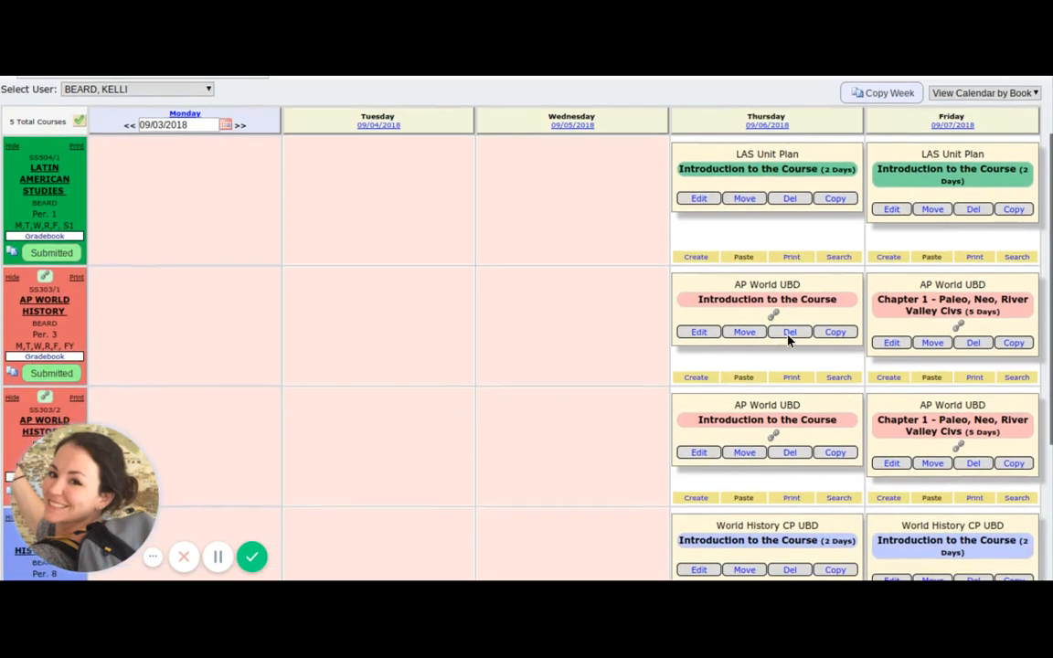
pyautogui.scroll(-2, 788, 340)
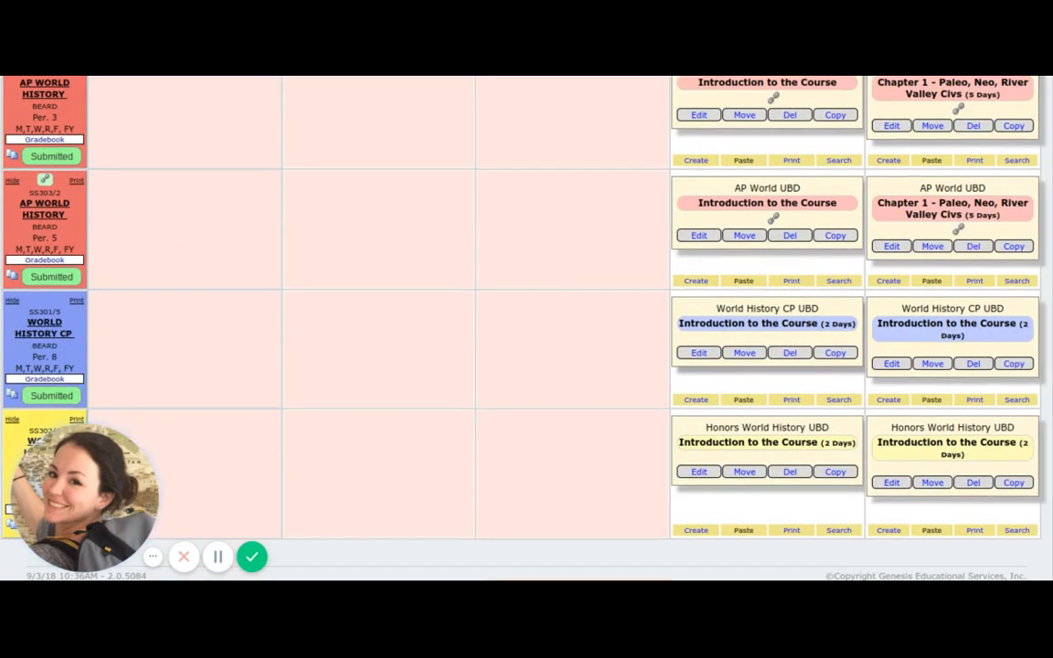
pyautogui.scroll(7, 526, 320)
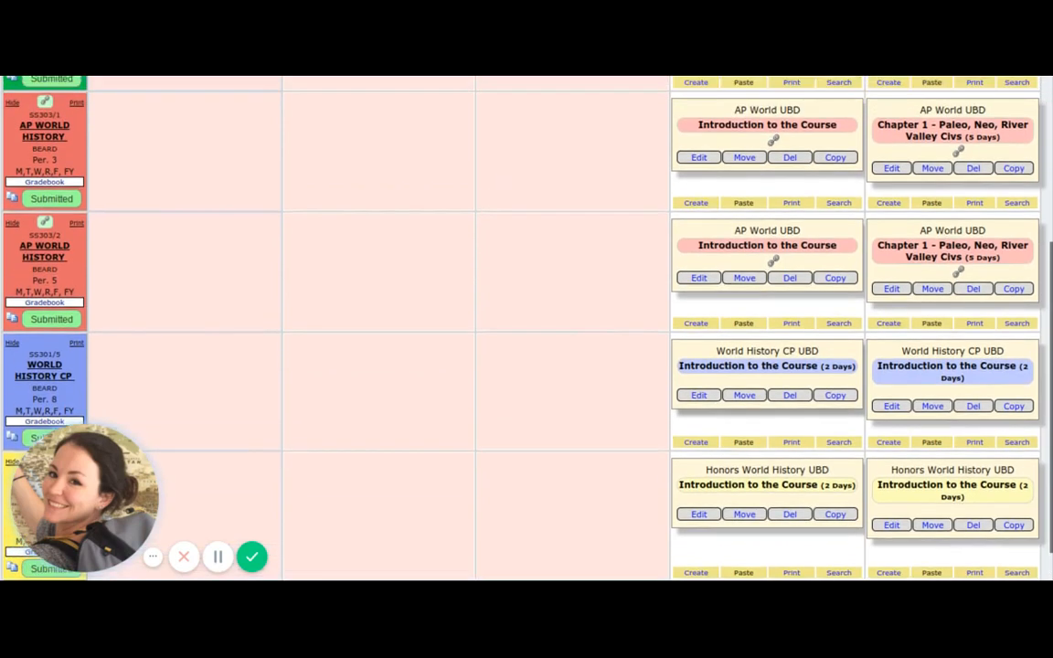
pyautogui.scroll(1, 675, 310)
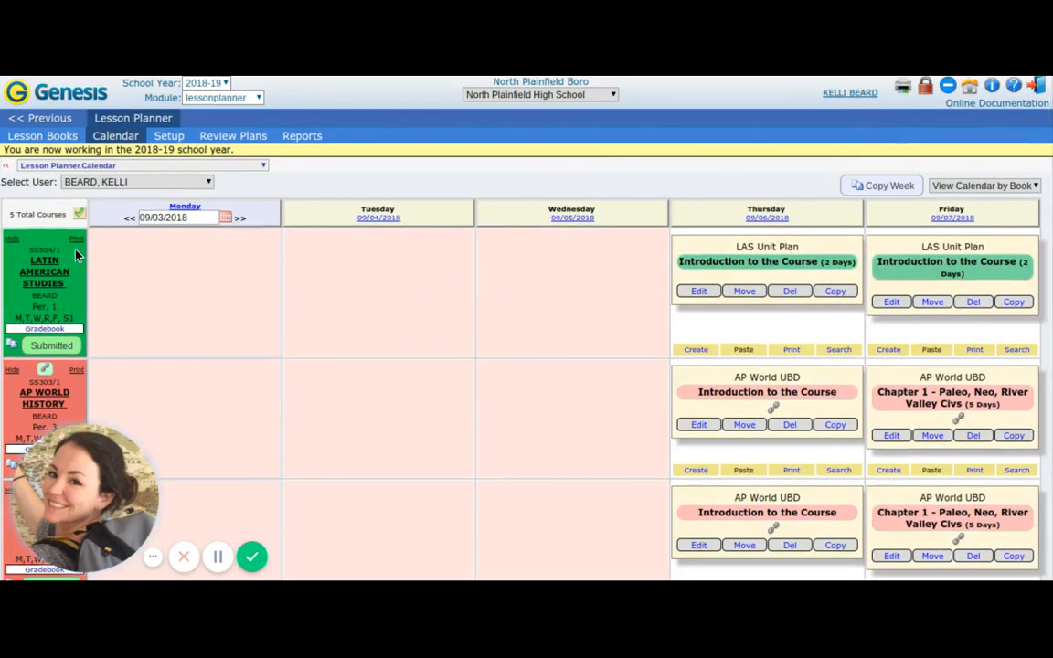
pyautogui.scroll(-1, 77, 256)
pyautogui.scroll(-2, 77, 256)
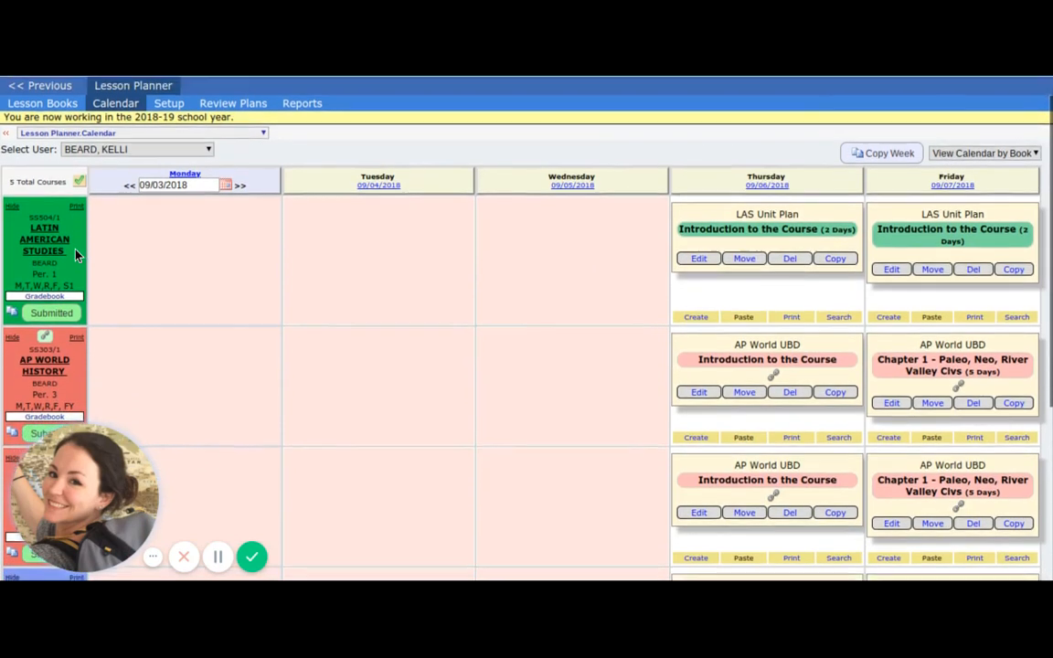
pyautogui.scroll(-2, 76, 256)
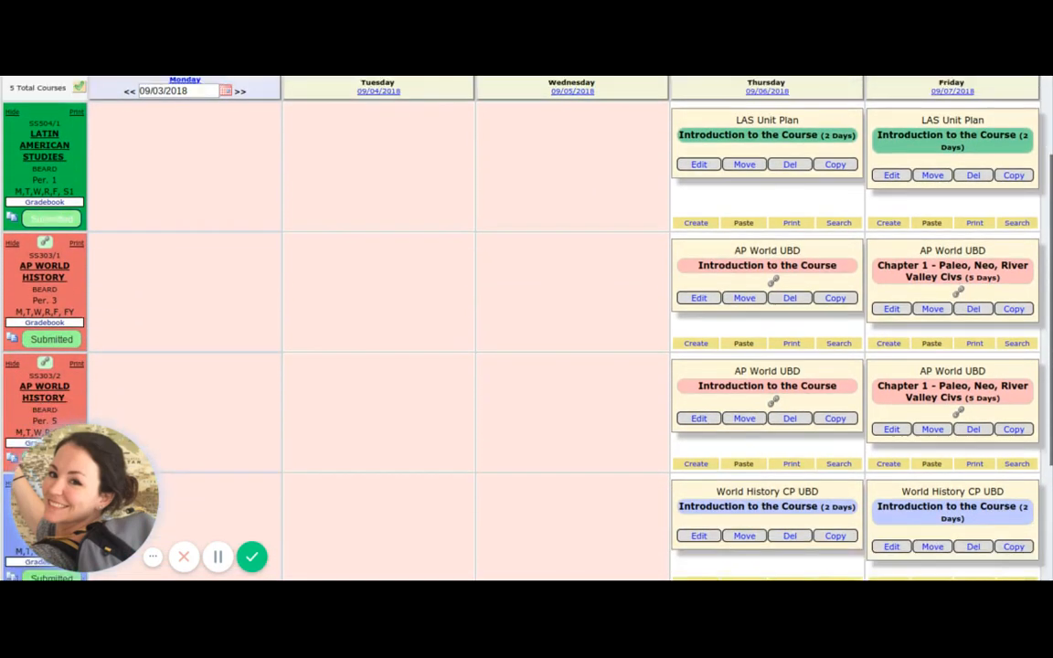
pyautogui.scroll(1, 55, 238)
pyautogui.scroll(-5, 33, 219)
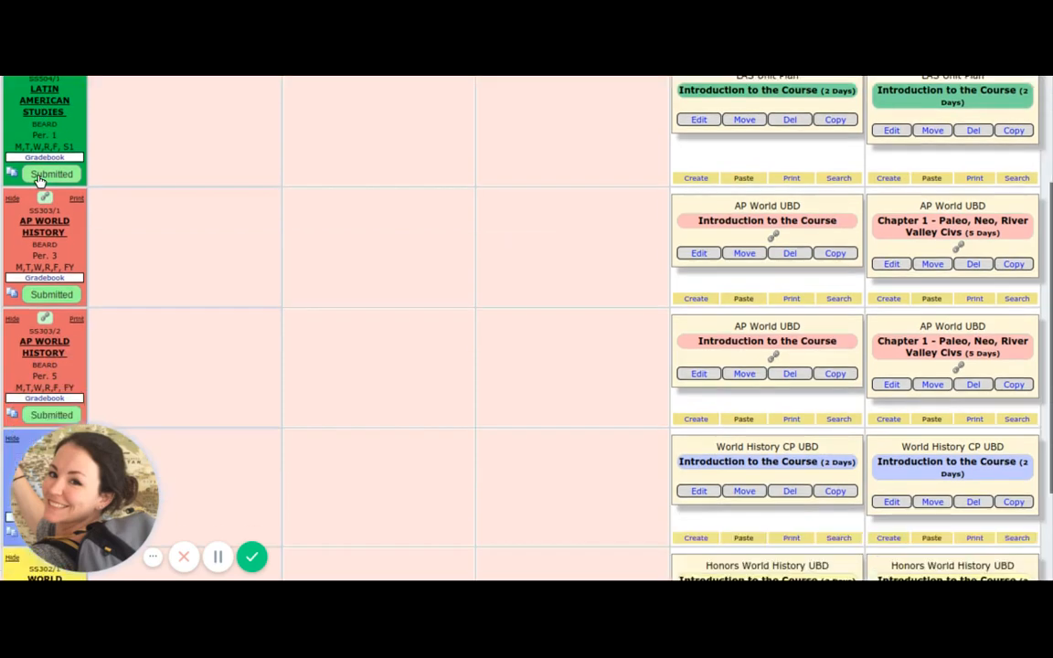
pyautogui.scroll(-2, 66, 213)
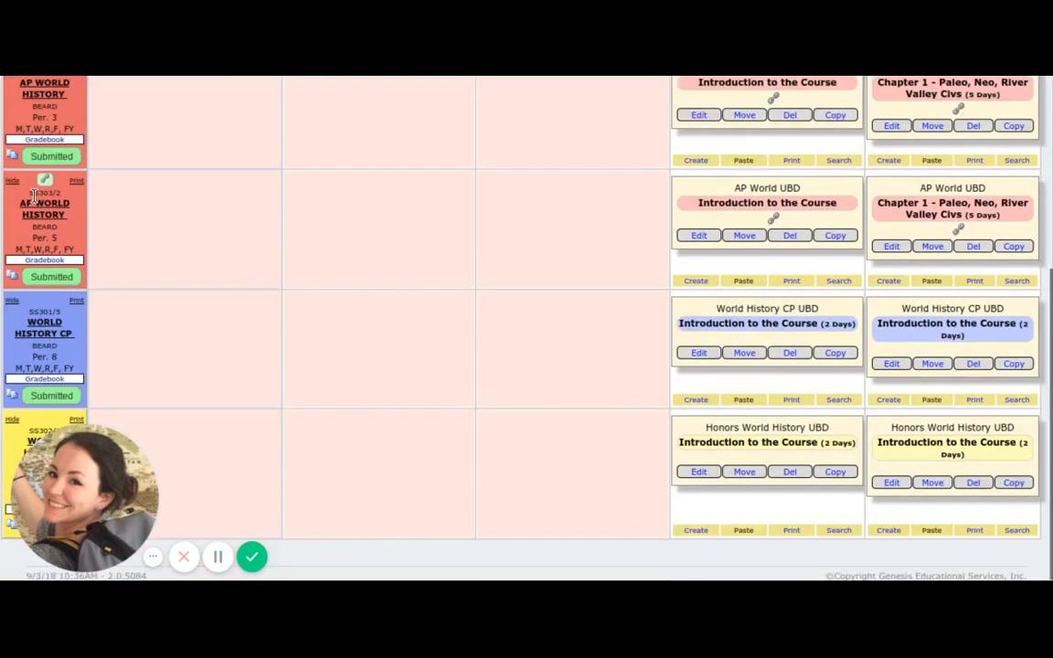
pyautogui.scroll(5, 460, 355)
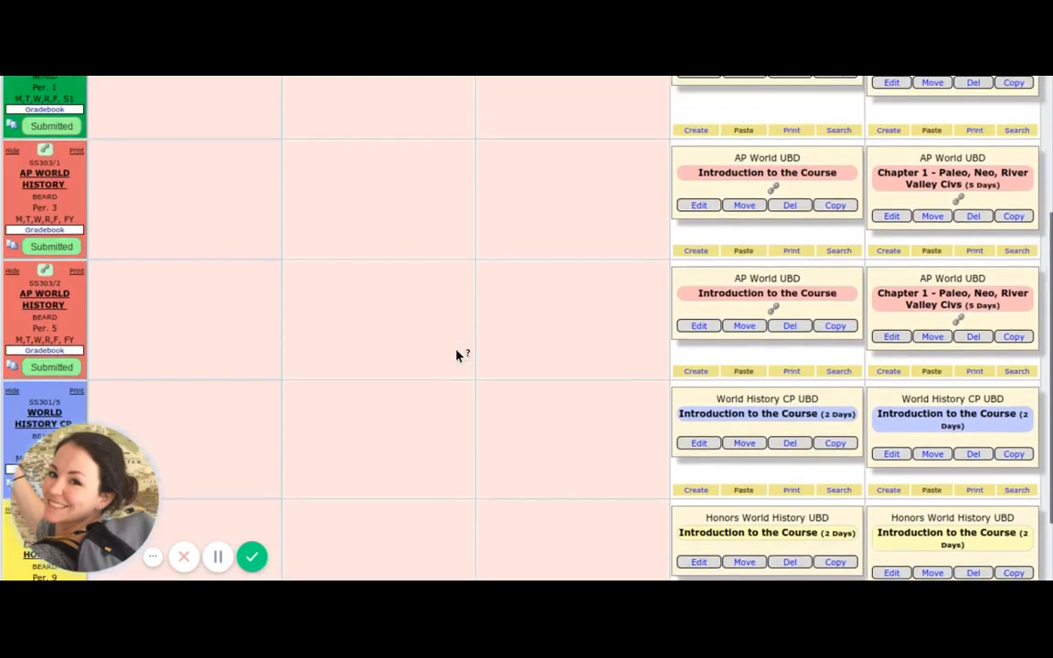
pyautogui.scroll(3, 460, 355)
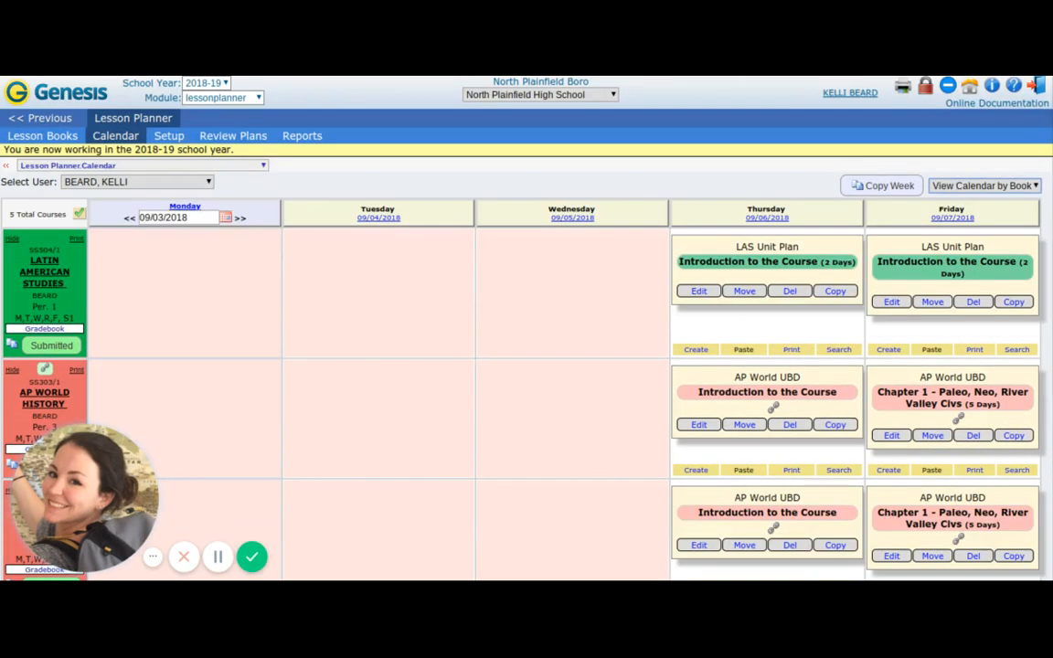
# Switch the calendar to the by-date view and look through the lessons planned for Thursday and Friday.
pyautogui.click(982, 230)
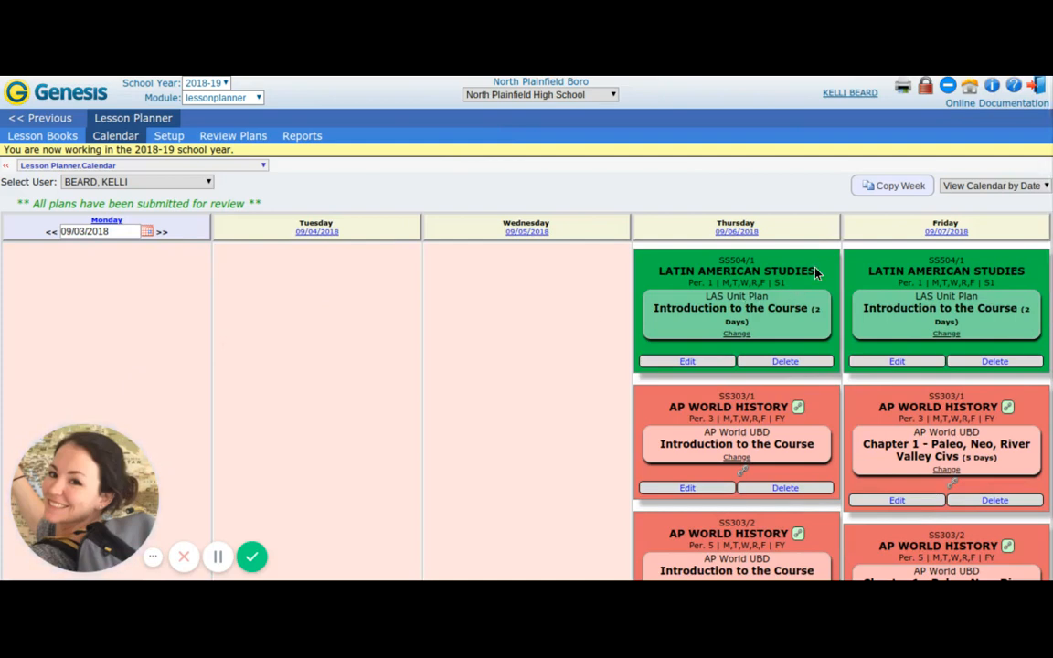
pyautogui.scroll(-1, 816, 272)
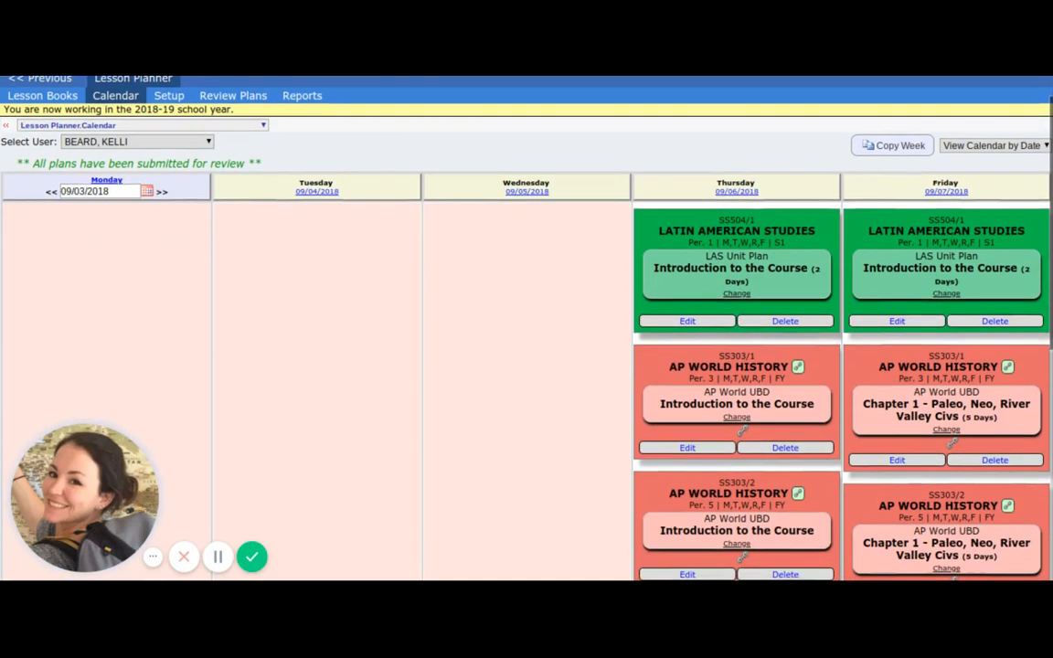
pyautogui.scroll(-5, 759, 329)
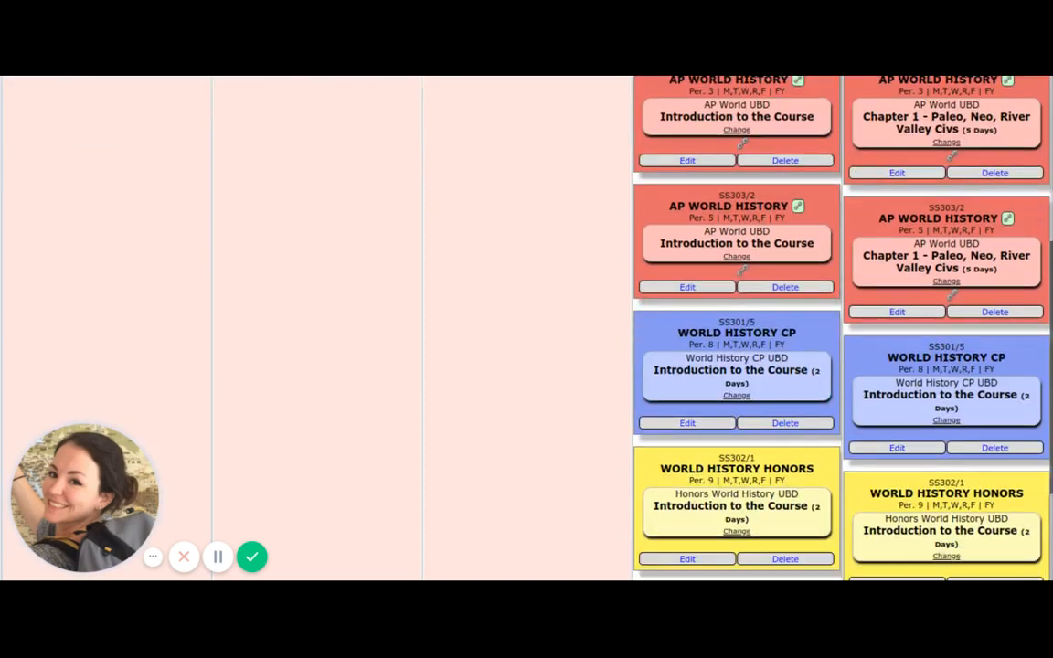
pyautogui.scroll(-3, 841, 329)
pyautogui.scroll(5, 841, 329)
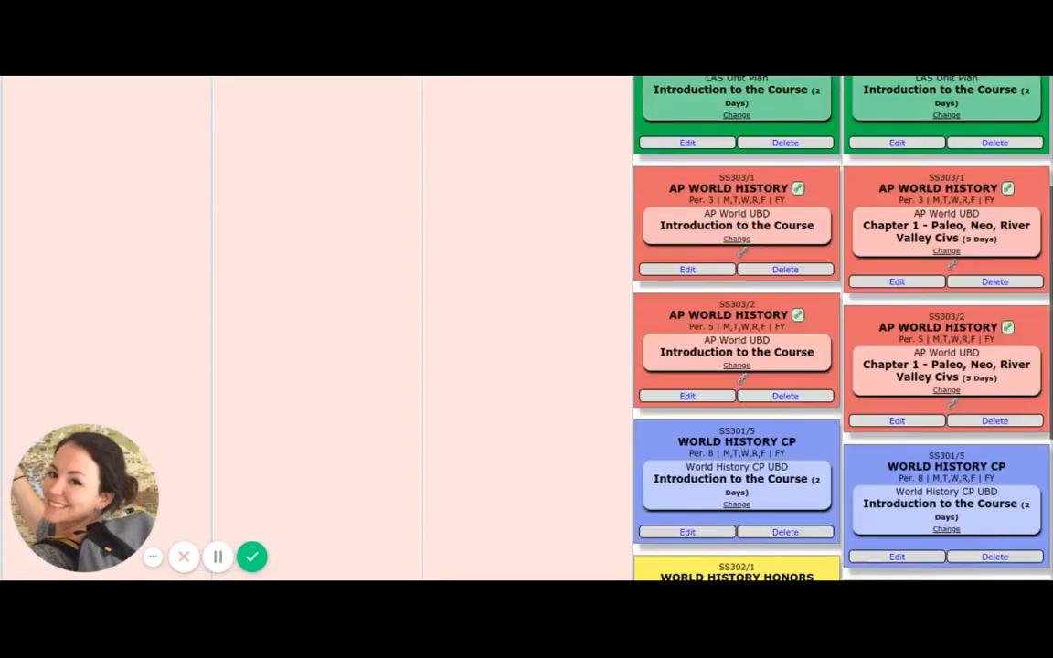
pyautogui.scroll(3, 645, 199)
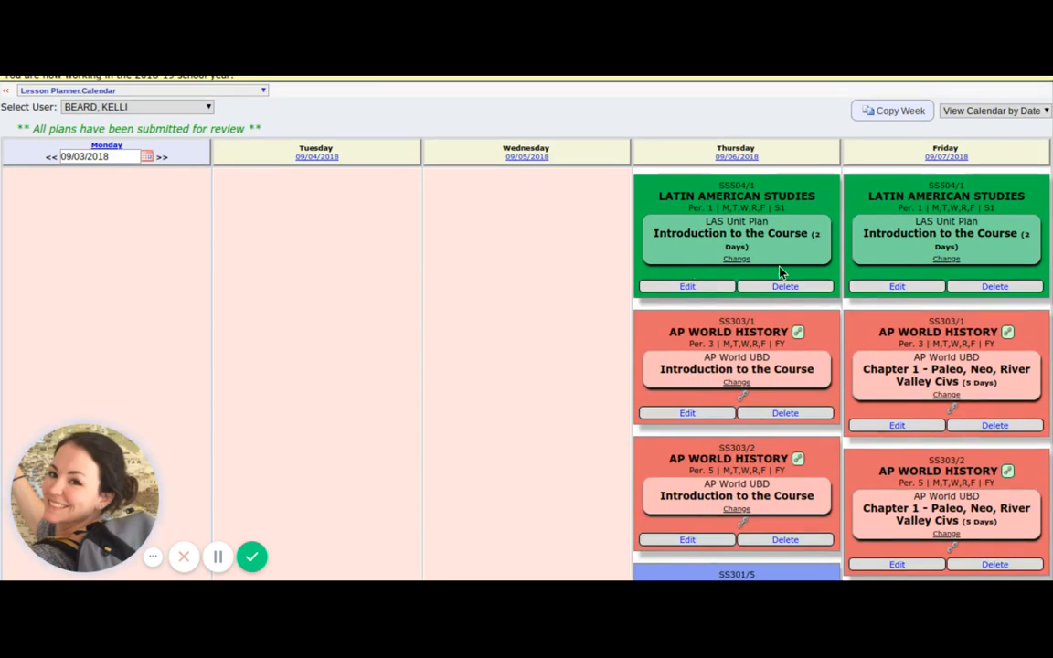
# View Thursday's Latin American Studies lesson "Introduction to the Course" and the Lesson Pal Requests setup page.
pyautogui.click(722, 240)
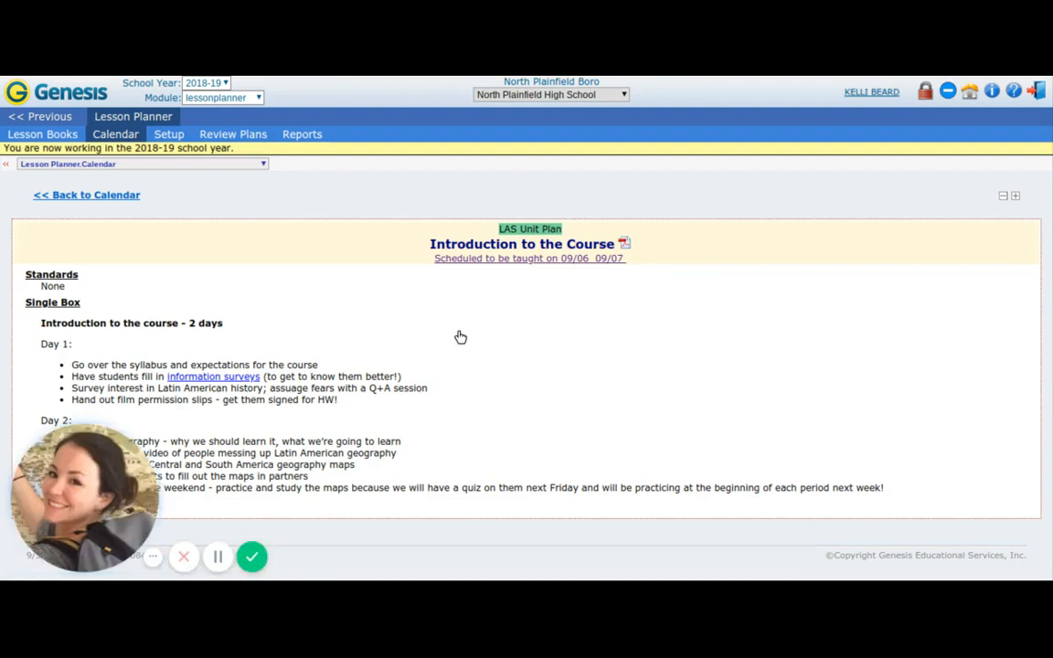
pyautogui.click(94, 199)
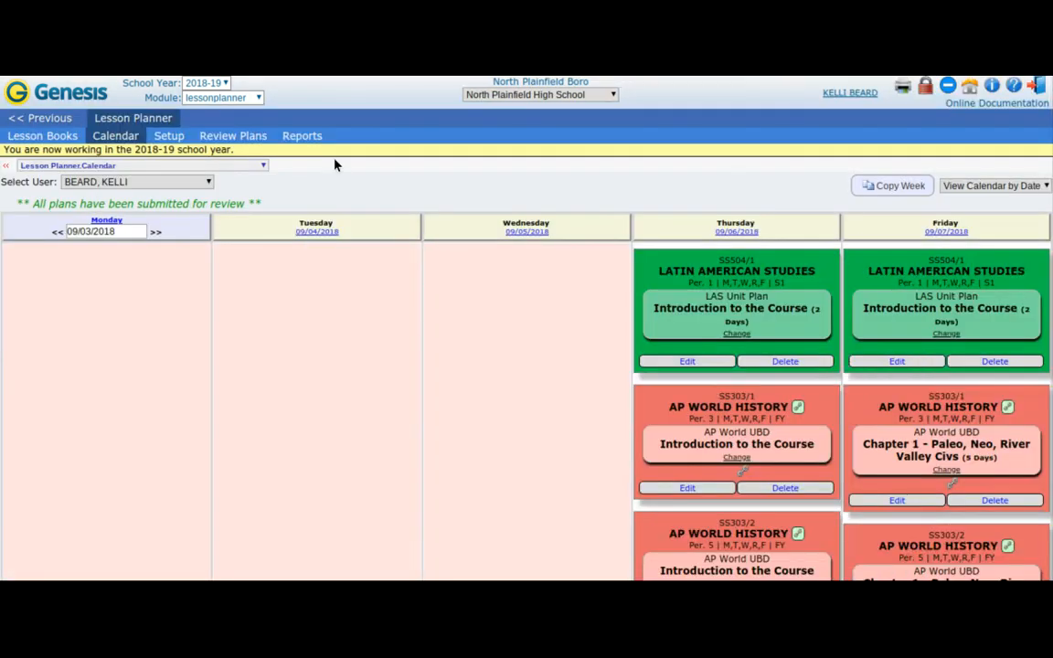
pyautogui.click(169, 135)
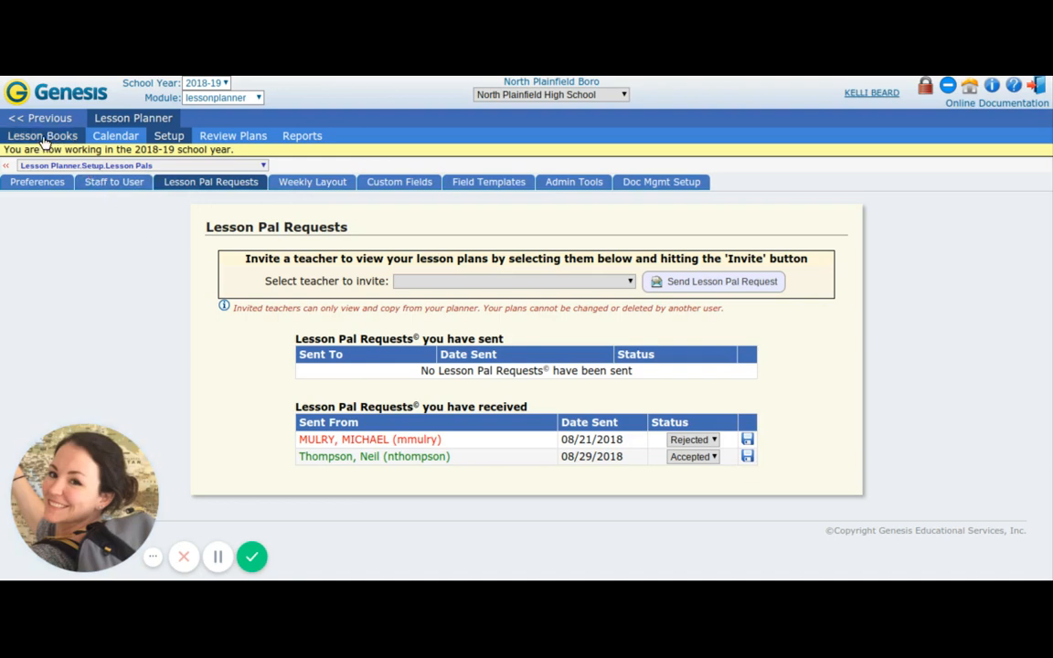
# Open the LAS Unit Plan in the Latin American Studies lesson book for editing, review its details and save the unit.
pyautogui.click(43, 136)
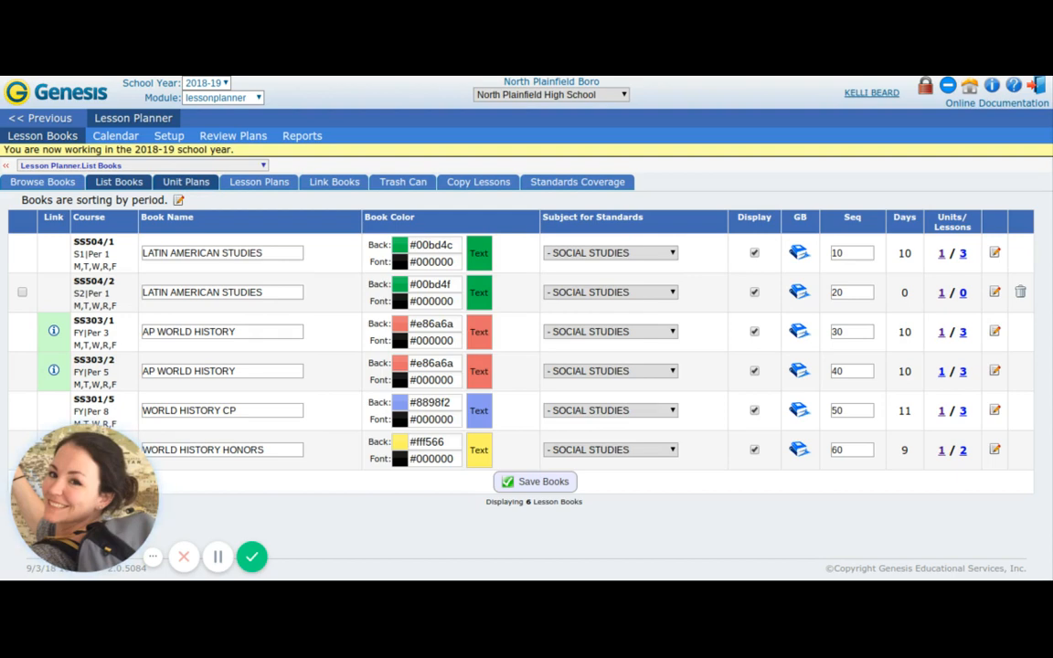
pyautogui.click(188, 182)
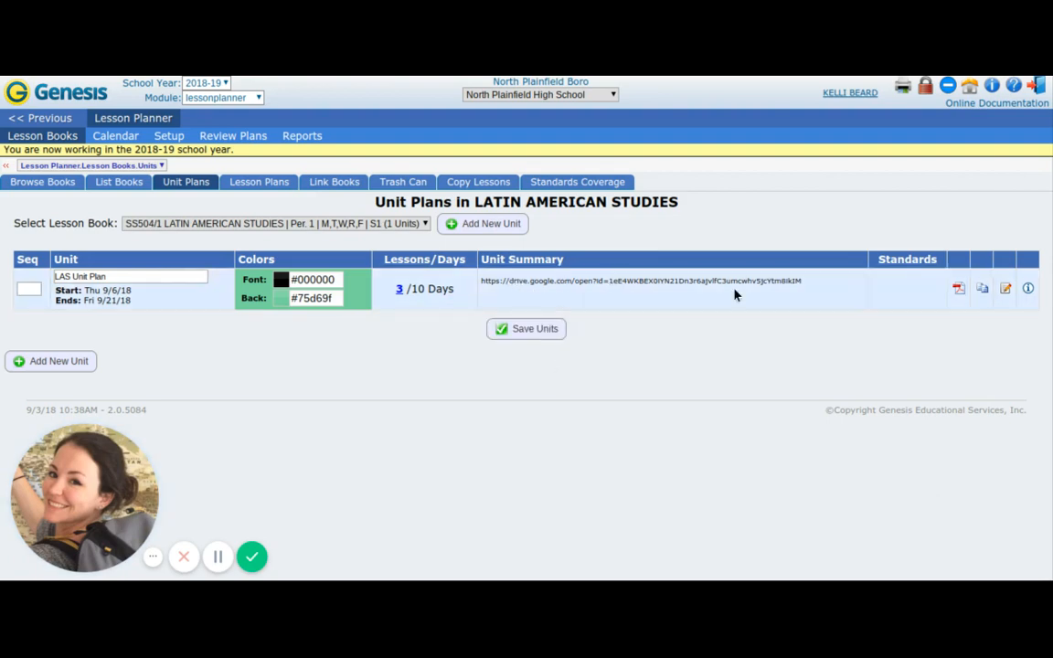
pyautogui.click(1007, 289)
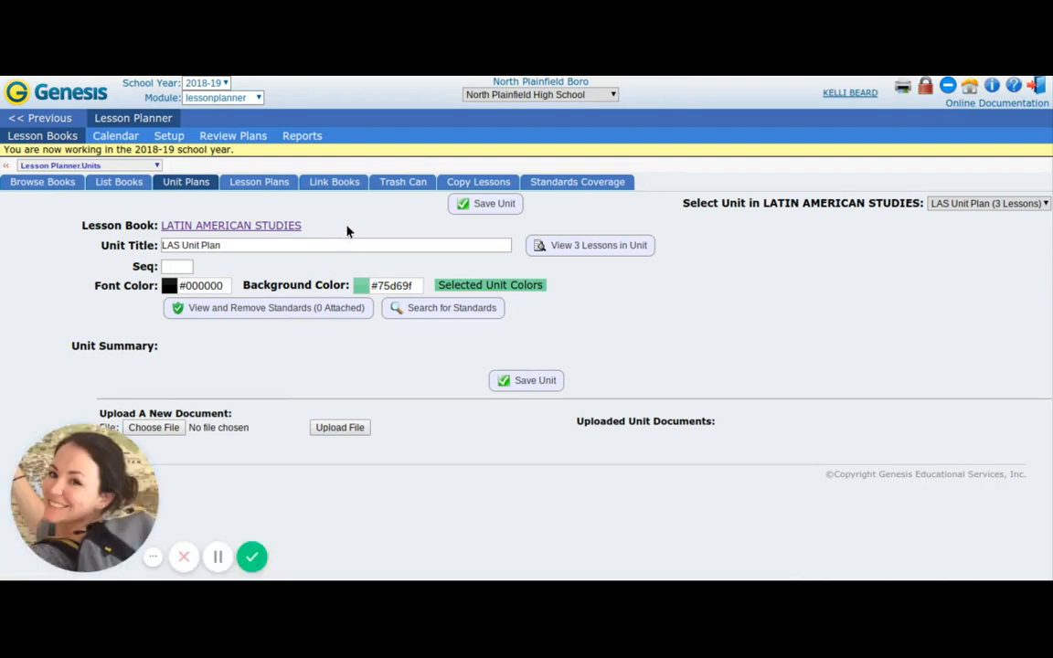
pyautogui.scroll(-1, 144, 243)
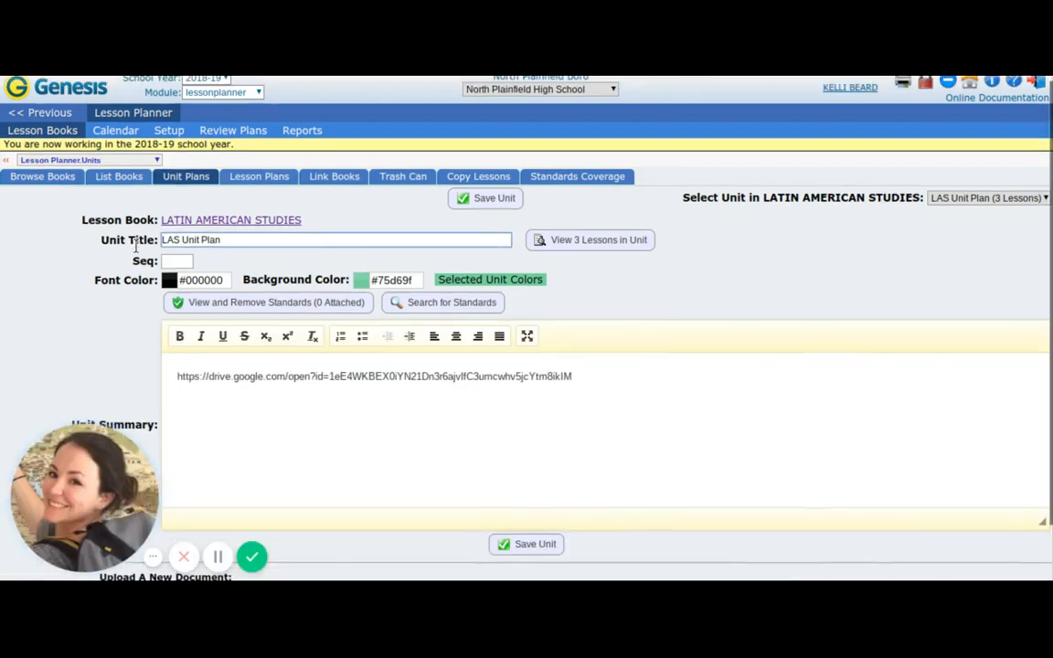
pyautogui.scroll(-1, 137, 246)
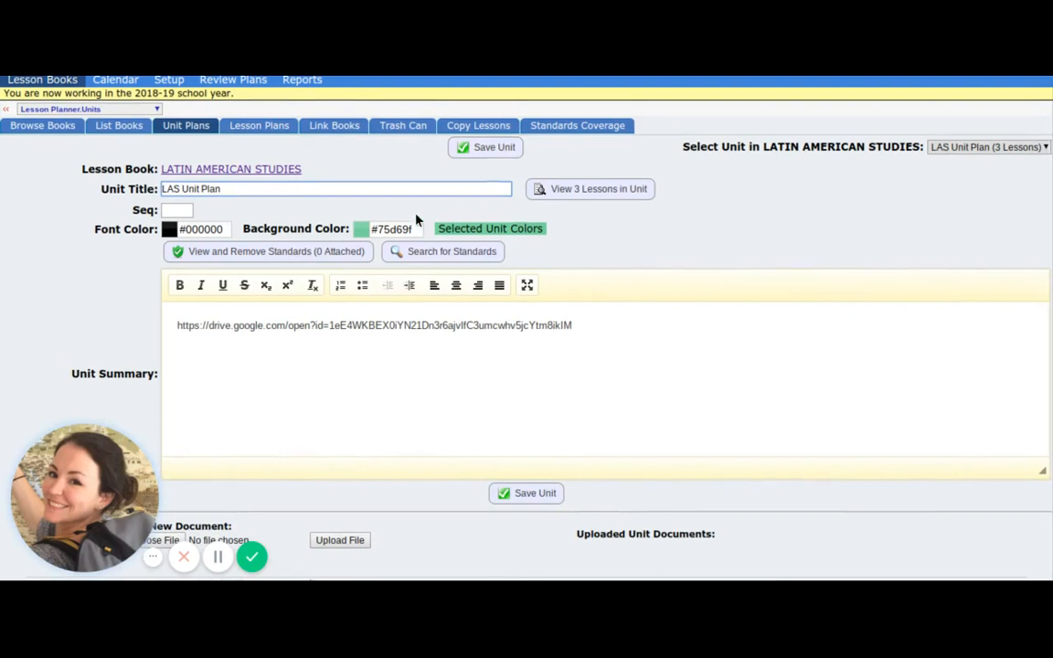
pyautogui.scroll(-1, 418, 219)
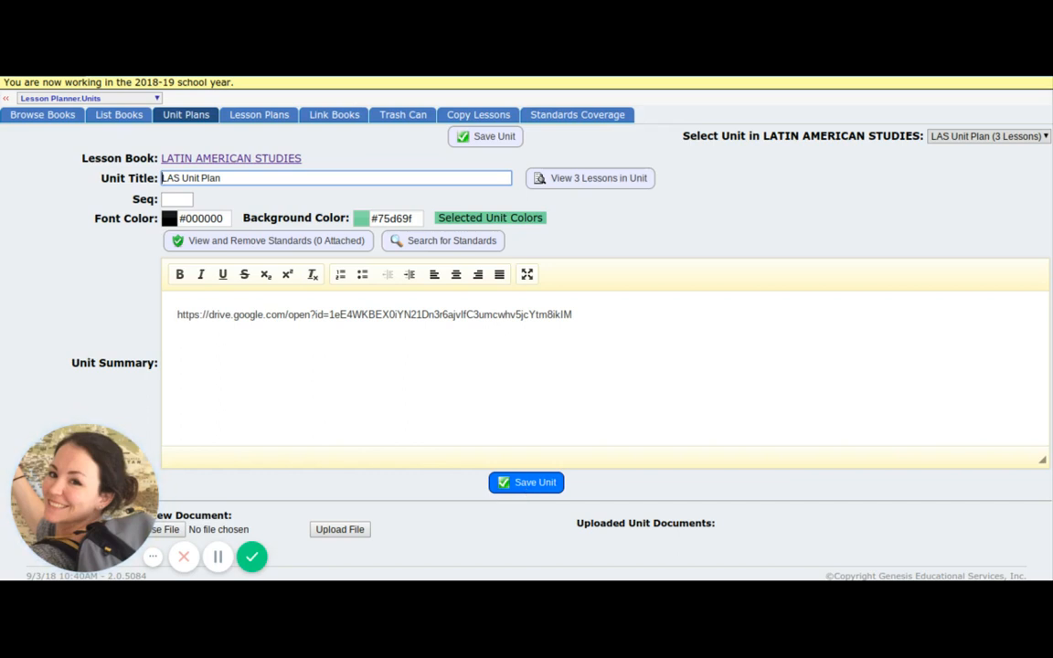
pyautogui.click(526, 484)
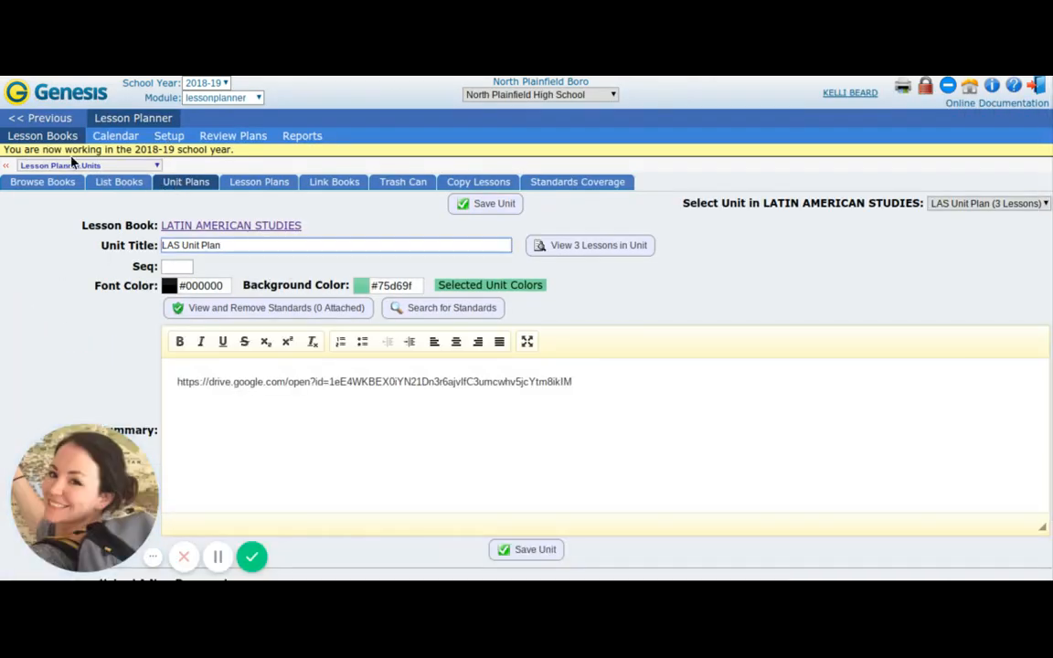
# Return to the lesson calendar and set it to view by book.
pyautogui.click(43, 137)
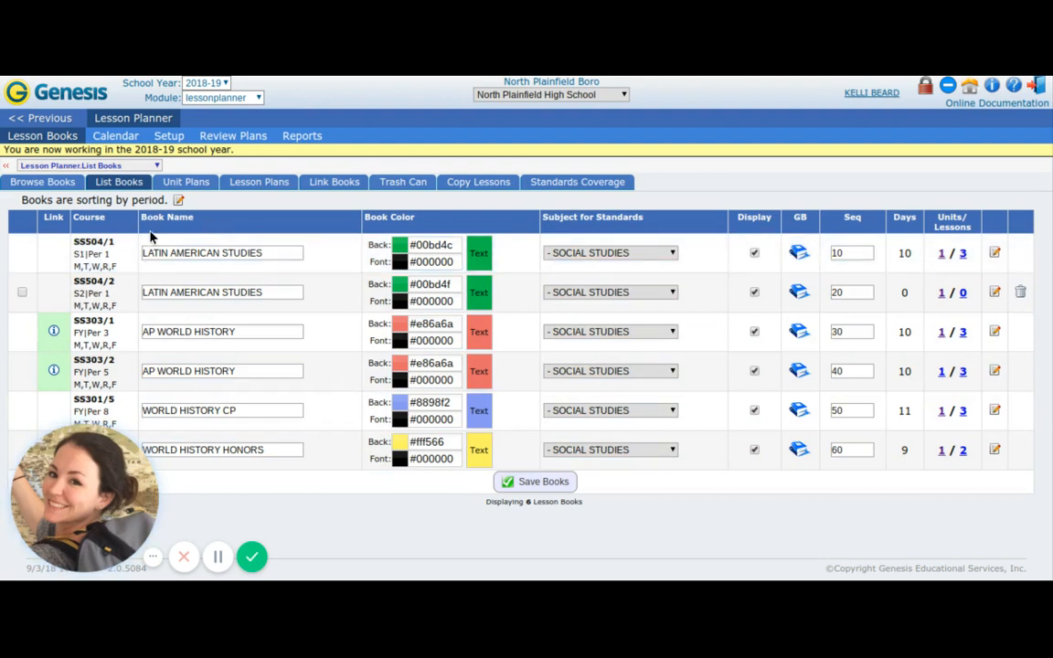
pyautogui.click(128, 138)
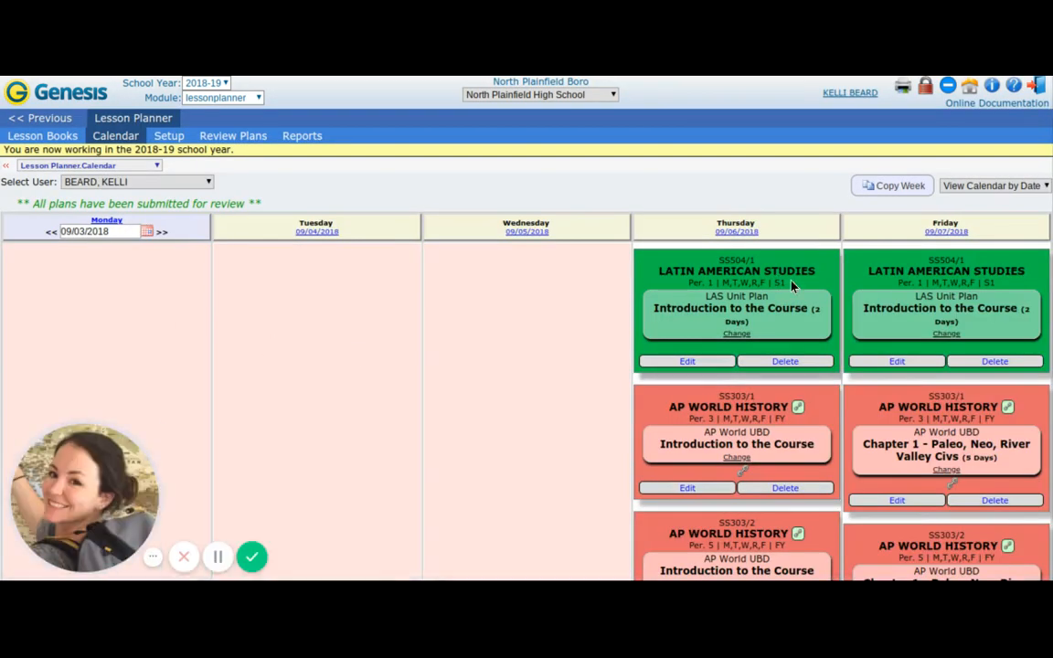
pyautogui.click(979, 185)
pyautogui.click(971, 212)
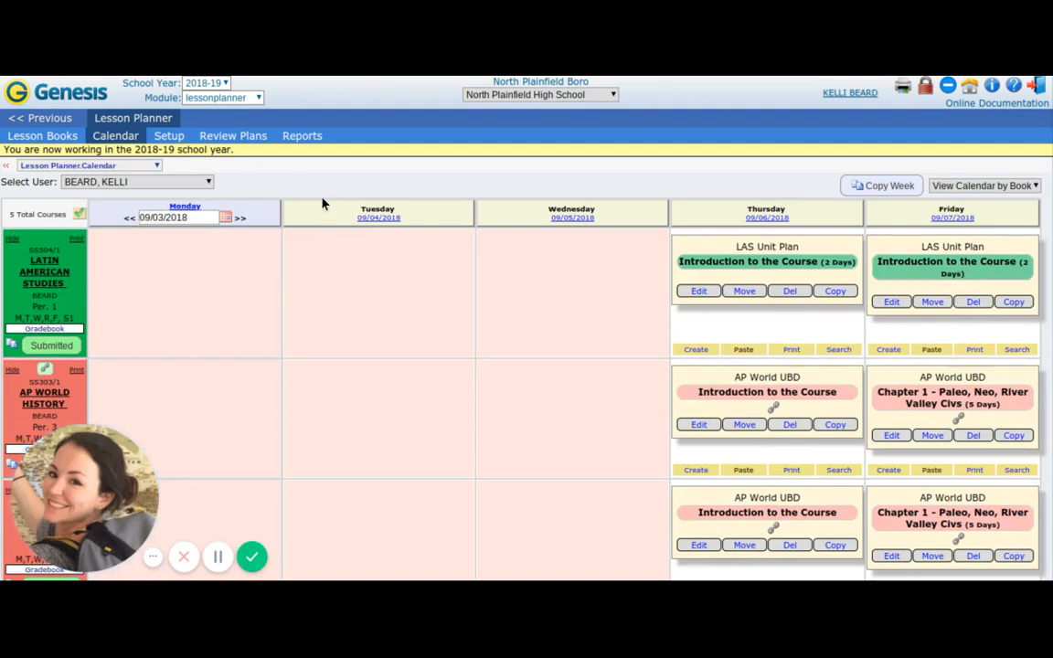
# Open the daily lesson plans of the Latin American Studies book and add a new lesson to the LAS Unit Plan.
pyautogui.click(43, 136)
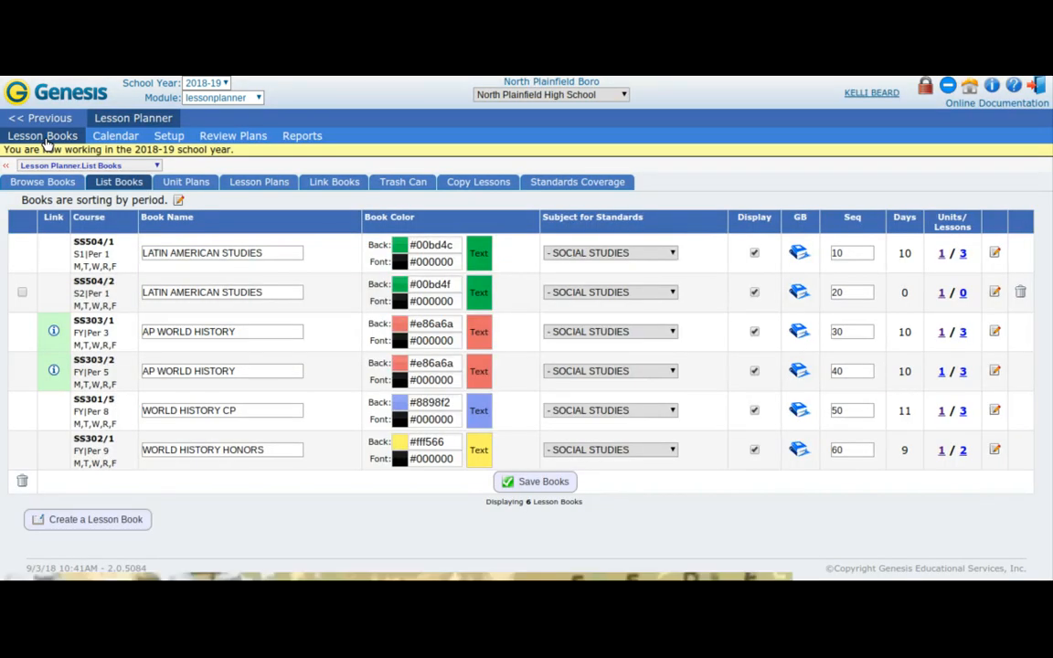
pyautogui.click(203, 188)
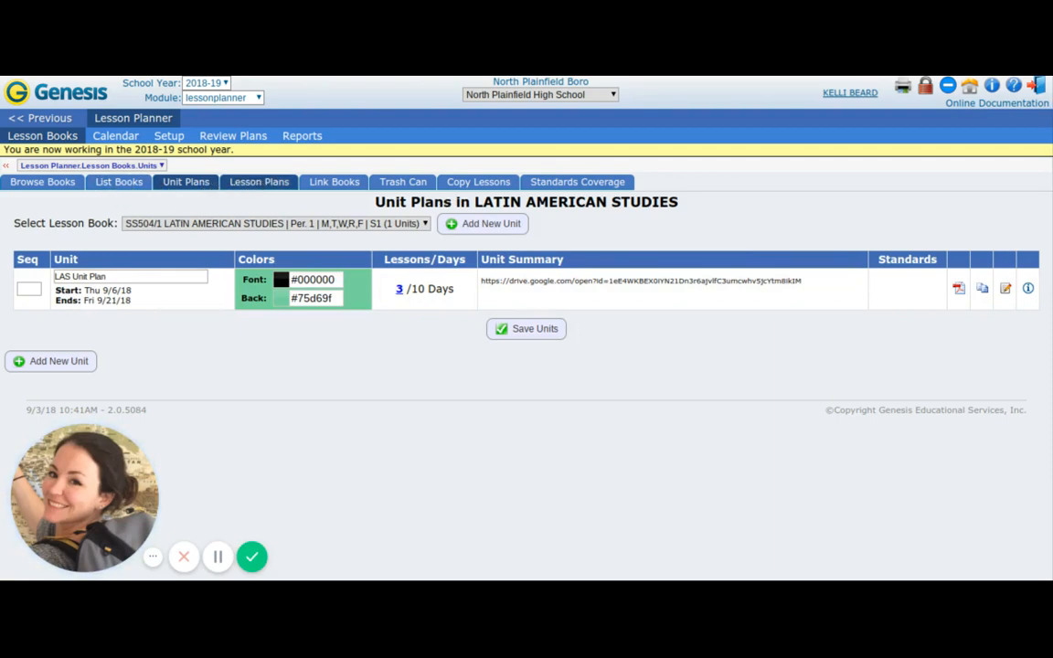
pyautogui.click(260, 184)
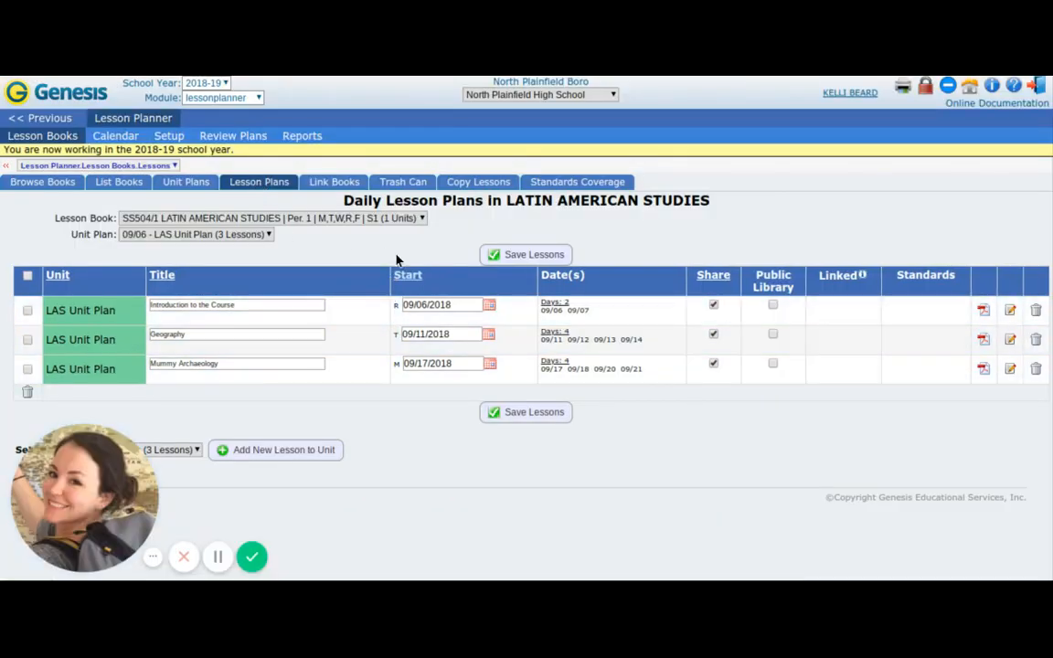
pyautogui.click(278, 451)
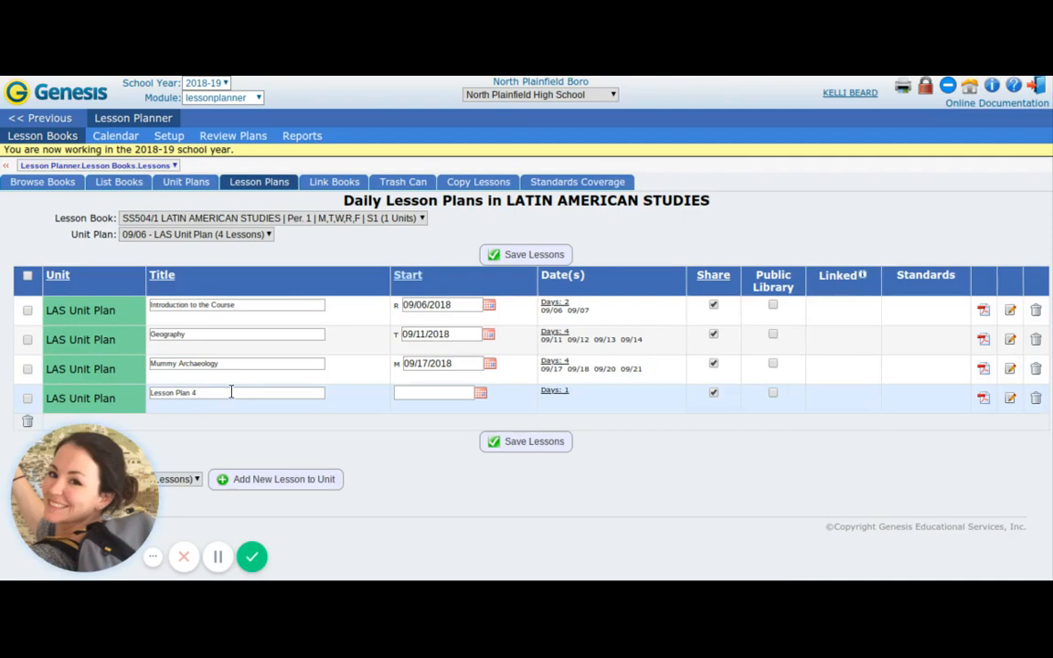
# Try to change the new lesson's title to "TESTTESTTEST" in the lesson list.
pyautogui.click(231, 392)
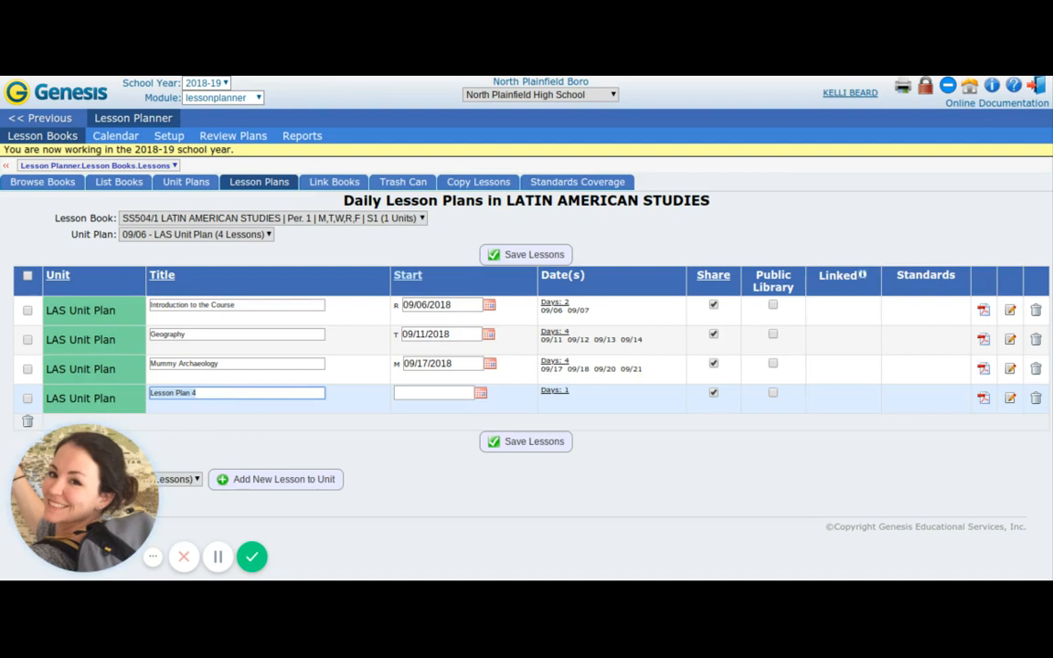
pyautogui.hotkey('ctrl', 'a')
pyautogui.write('TESTTESTTEST')
# Open the new lesson for editing and look over its title, template and Single Box fields.
pyautogui.click(1011, 401)
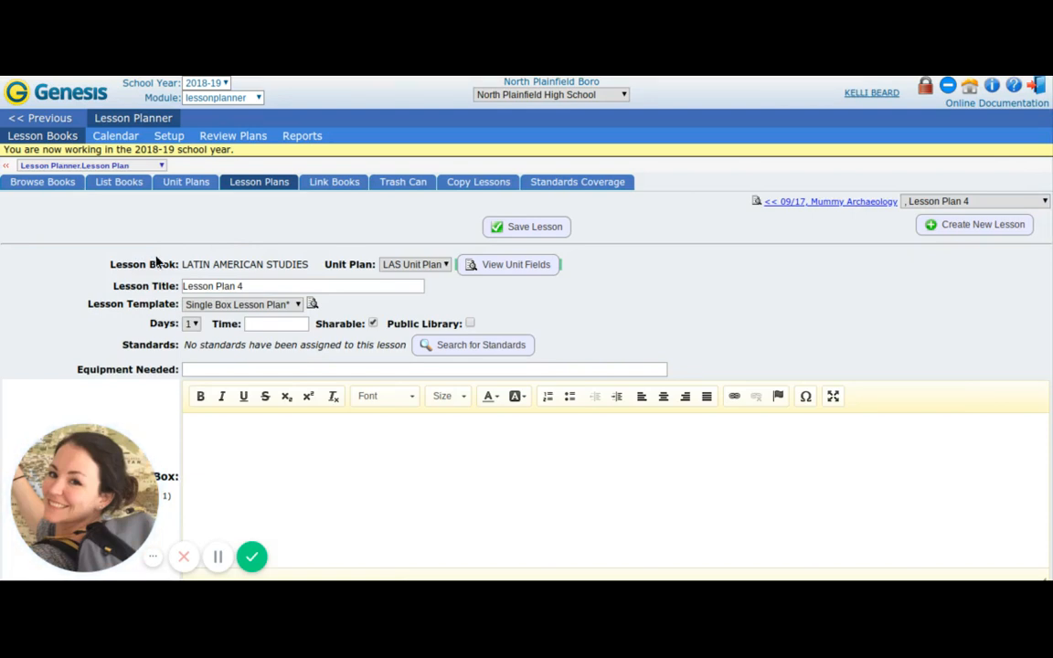
pyautogui.click(302, 286)
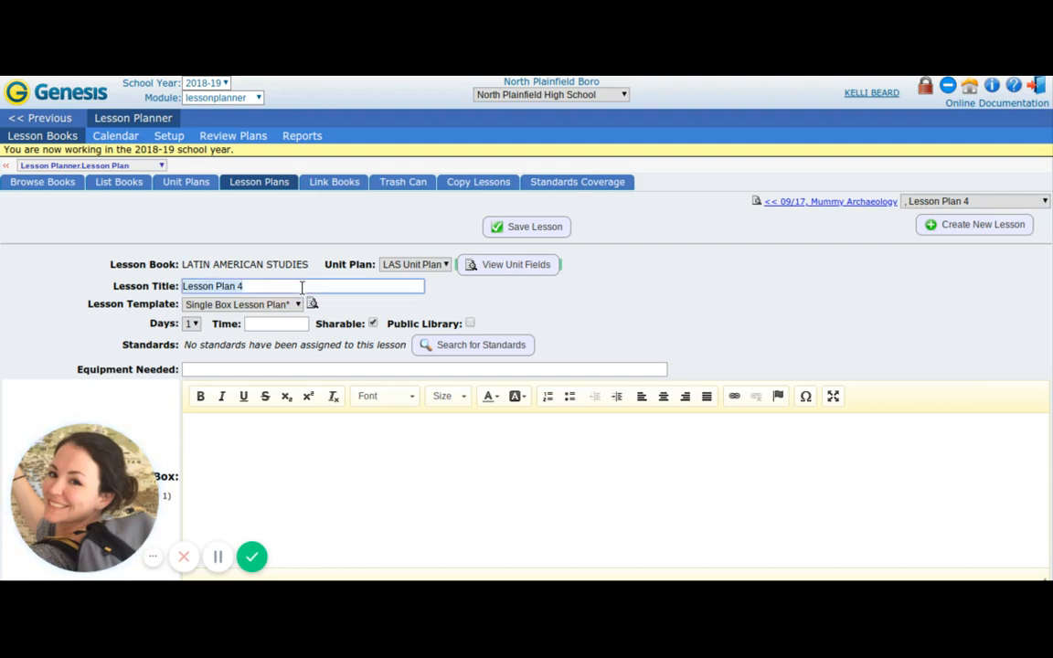
pyautogui.click(183, 230)
pyautogui.scroll(-2, 184, 231)
pyautogui.scroll(-4, 184, 231)
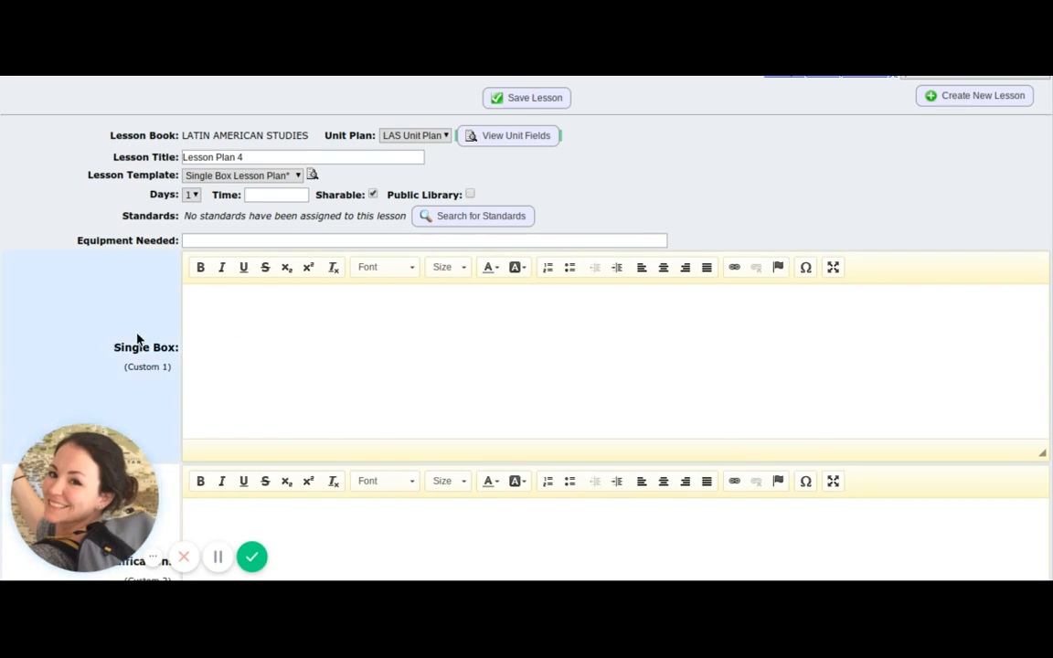
pyautogui.scroll(-1, 137, 339)
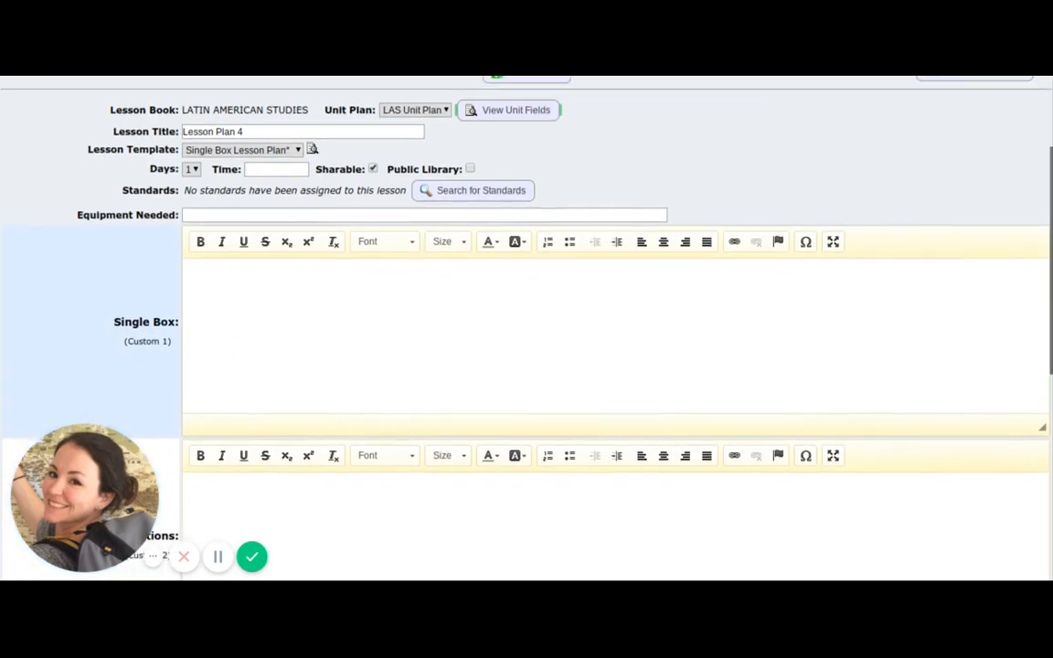
# Enter "Everything goes here!" in the lesson's Single Box field, correcting the capitalization of the first word.
pyautogui.click(258, 321)
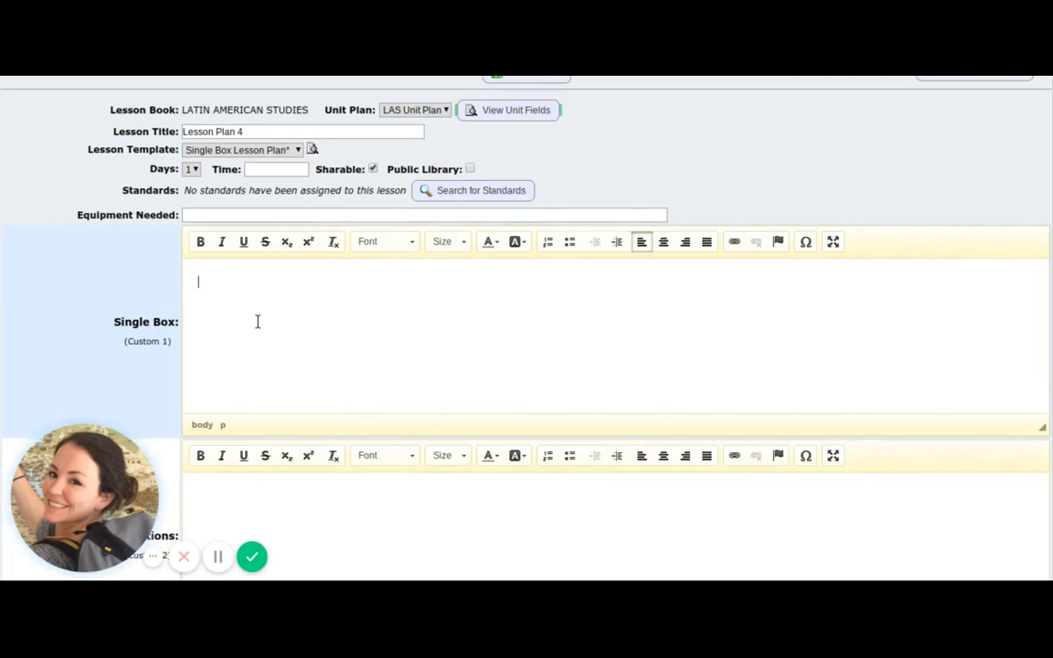
pyautogui.write('EVerything goes')
pyautogui.press('Home')
pyautogui.press('Right')
pyautogui.press('Delete')
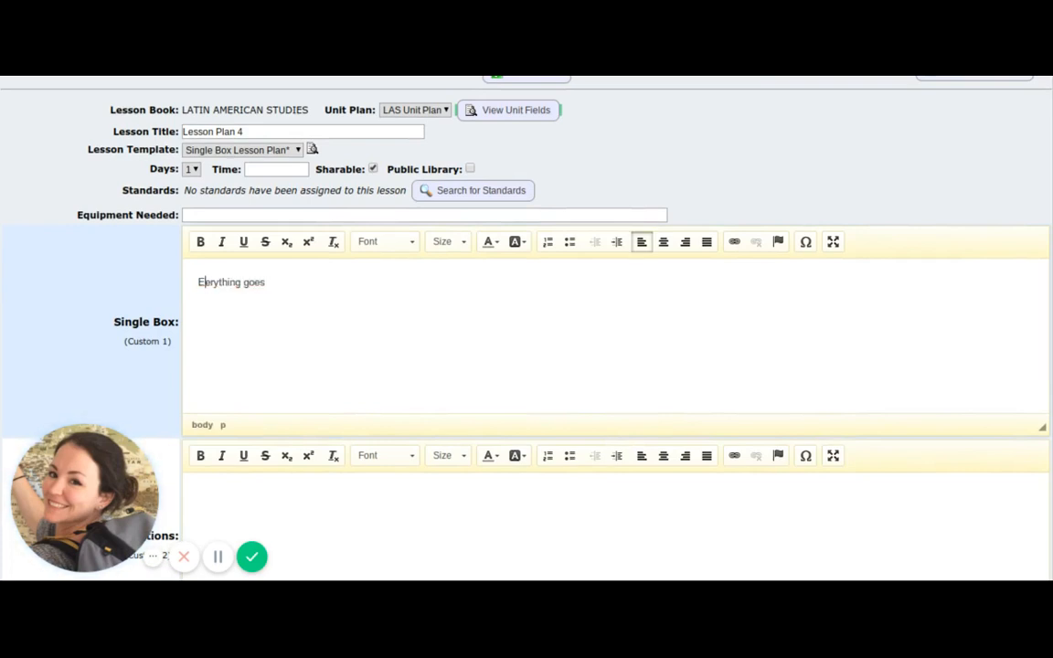
pyautogui.write('v')
pyautogui.press('Right')
pyautogui.press('Right')
pyautogui.press('Right')
pyautogui.press('Right')
pyautogui.press('Right')
pyautogui.press('Right')
pyautogui.press('Right')
pyautogui.press('Right')
pyautogui.press('Right')
pyautogui.click(355, 271)
pyautogui.click(358, 277)
pyautogui.write('here!')
# Look through the lesson's Modifications, Reflections, assignments and document upload sections.
pyautogui.scroll(-5, 356, 278)
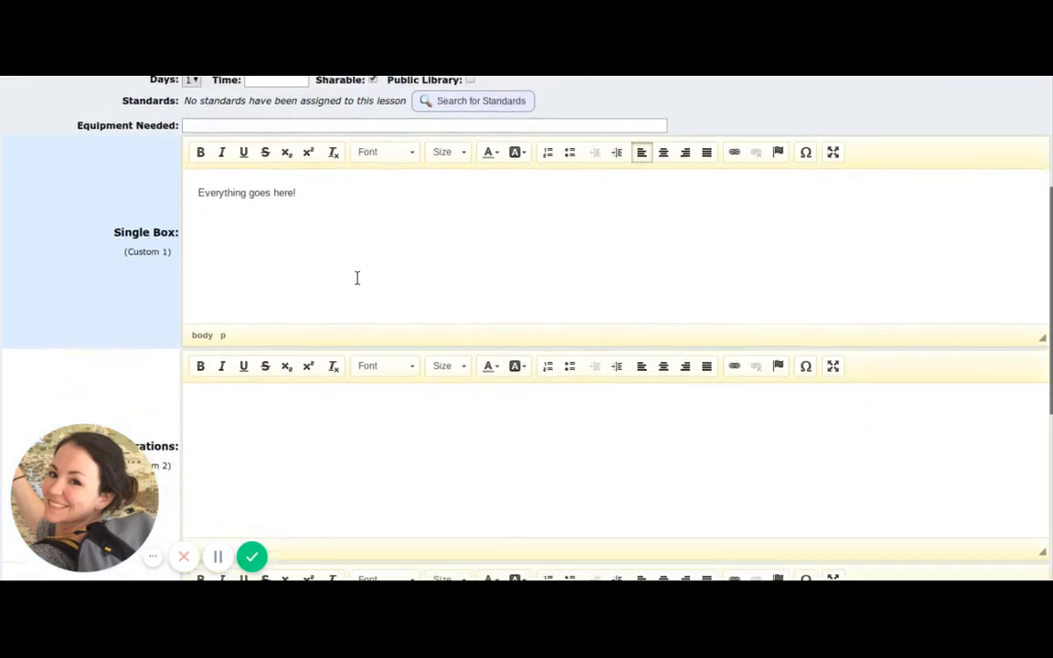
pyautogui.scroll(-3, 139, 216)
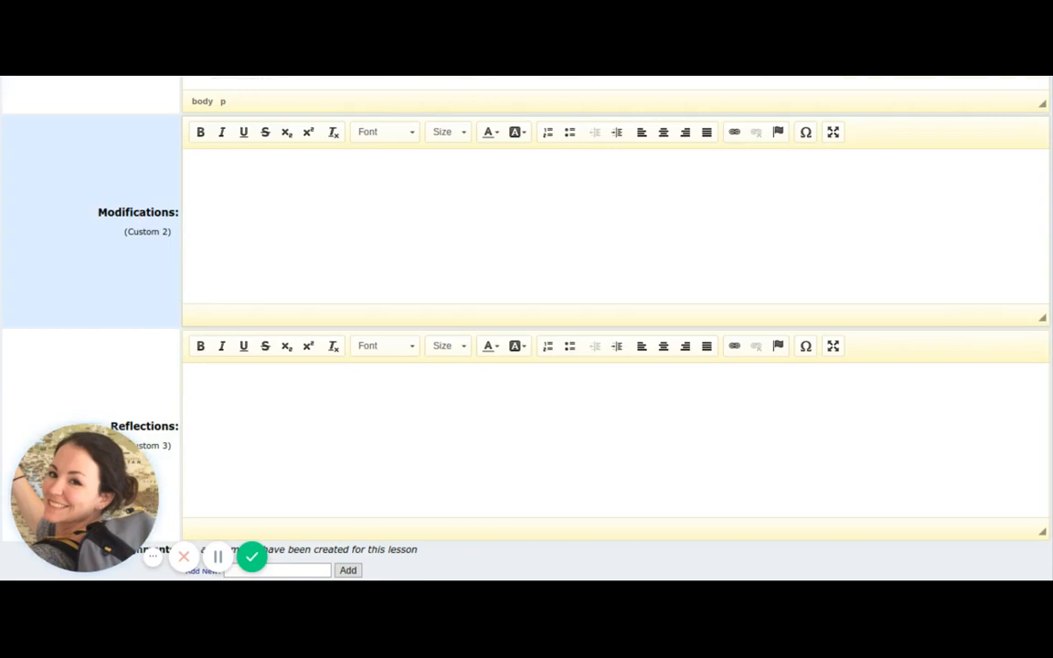
pyautogui.scroll(-3, 127, 265)
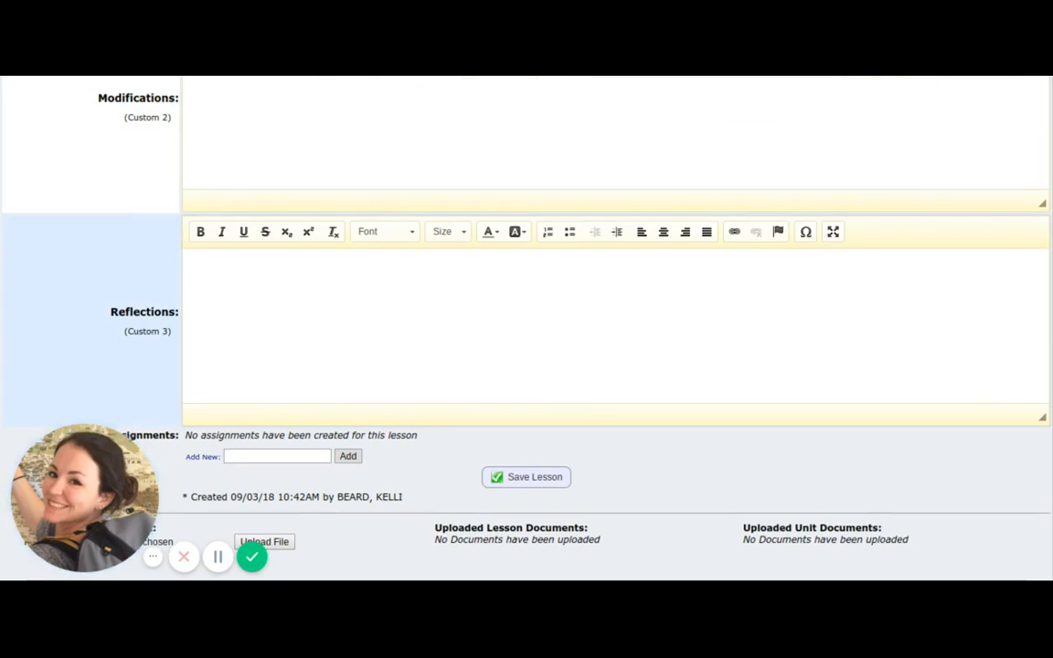
pyautogui.scroll(-1, 527, 302)
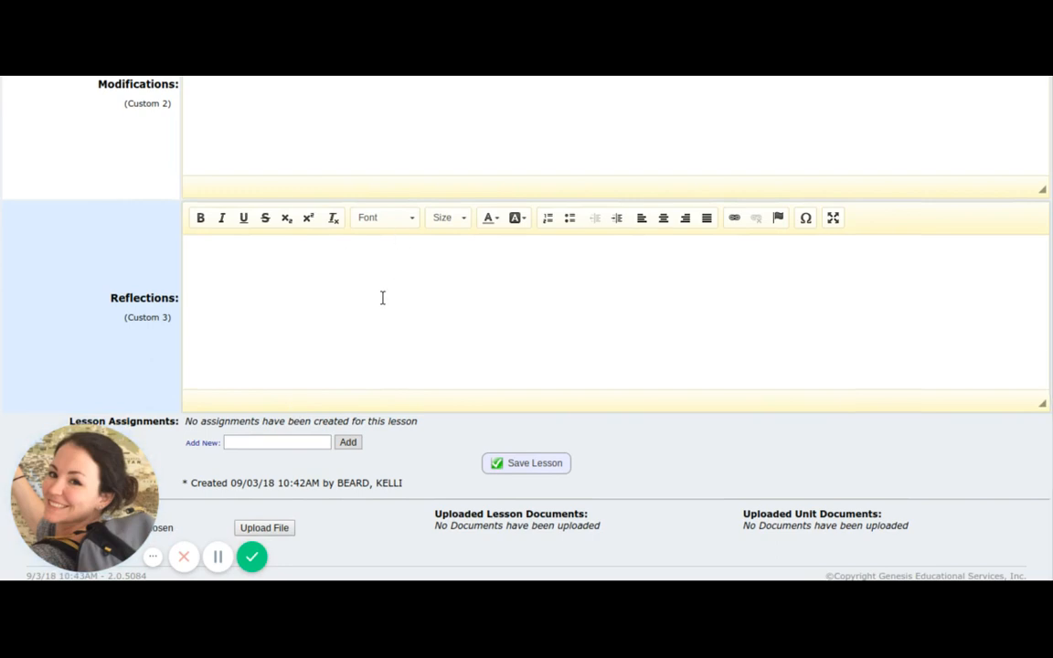
pyautogui.scroll(5, 383, 298)
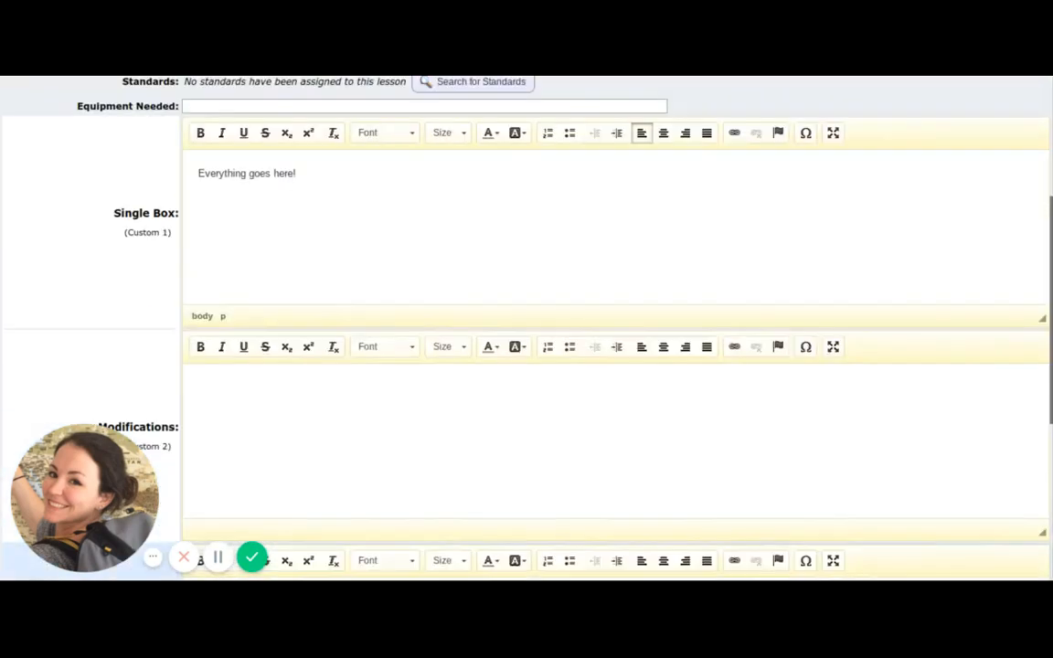
pyautogui.scroll(3, 266, 206)
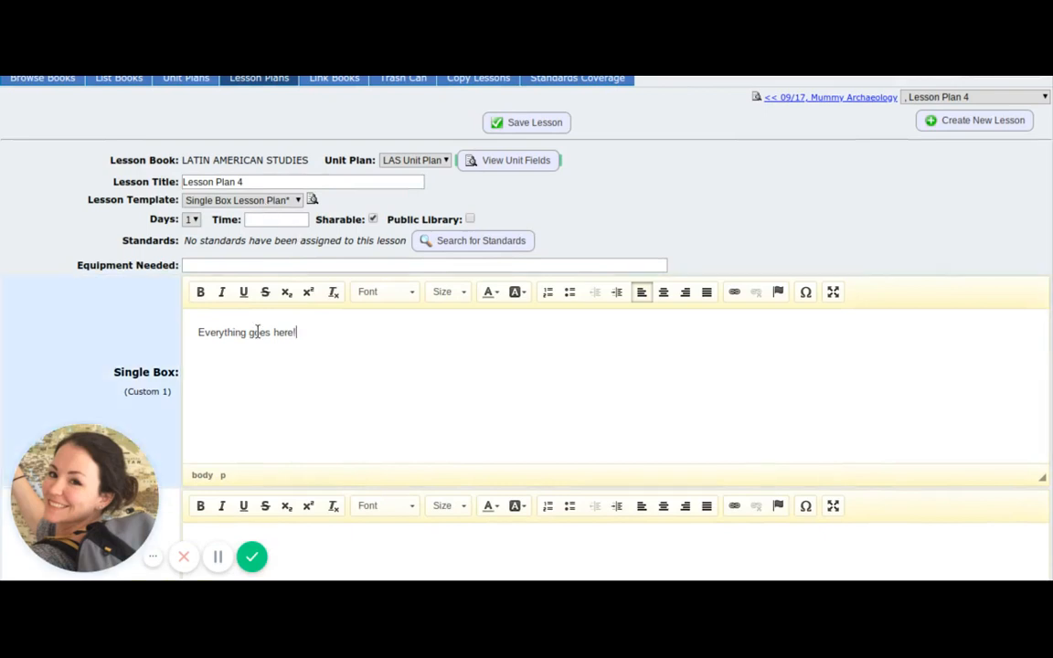
# Clear the Single Box text and save the lesson with the Genesis Default Template.
pyautogui.tripleClick(257, 332)
pyautogui.press('BackSpace')
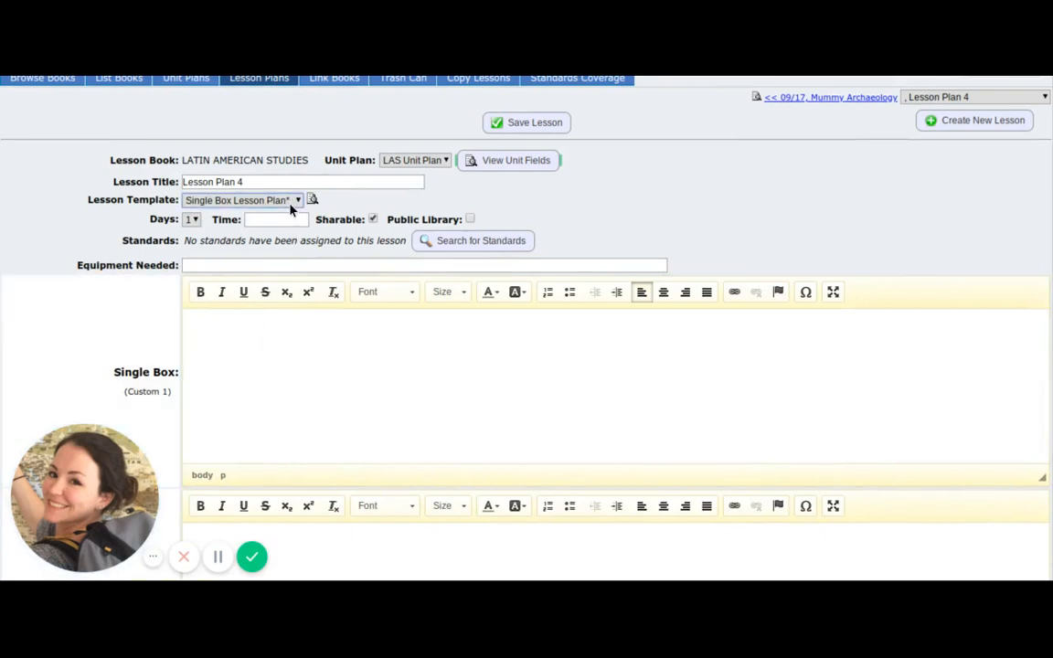
pyautogui.click(290, 252)
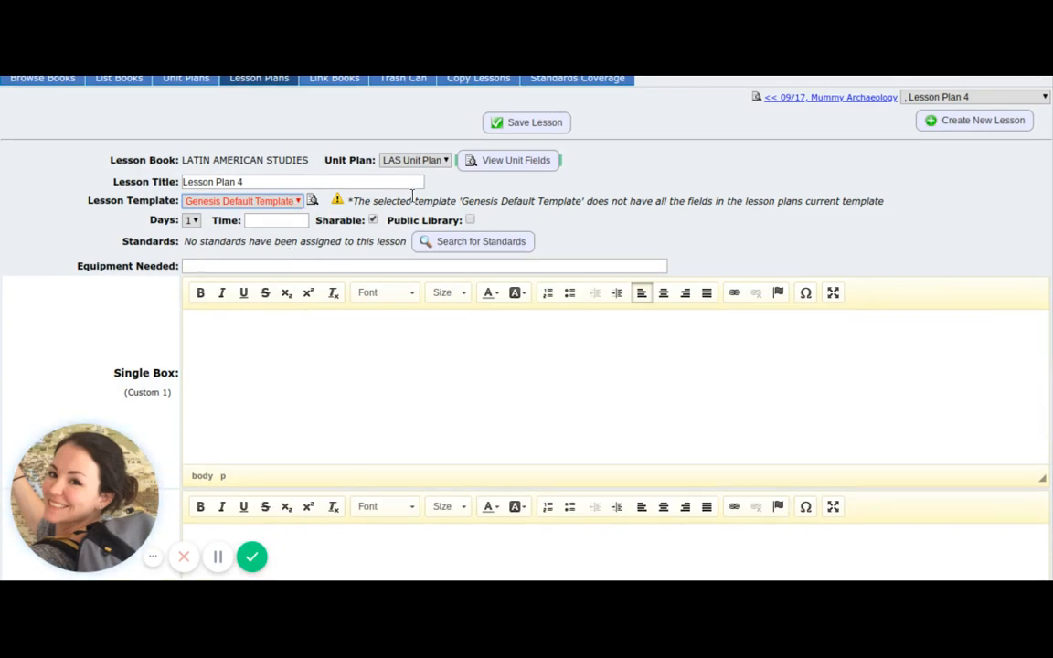
pyautogui.click(513, 128)
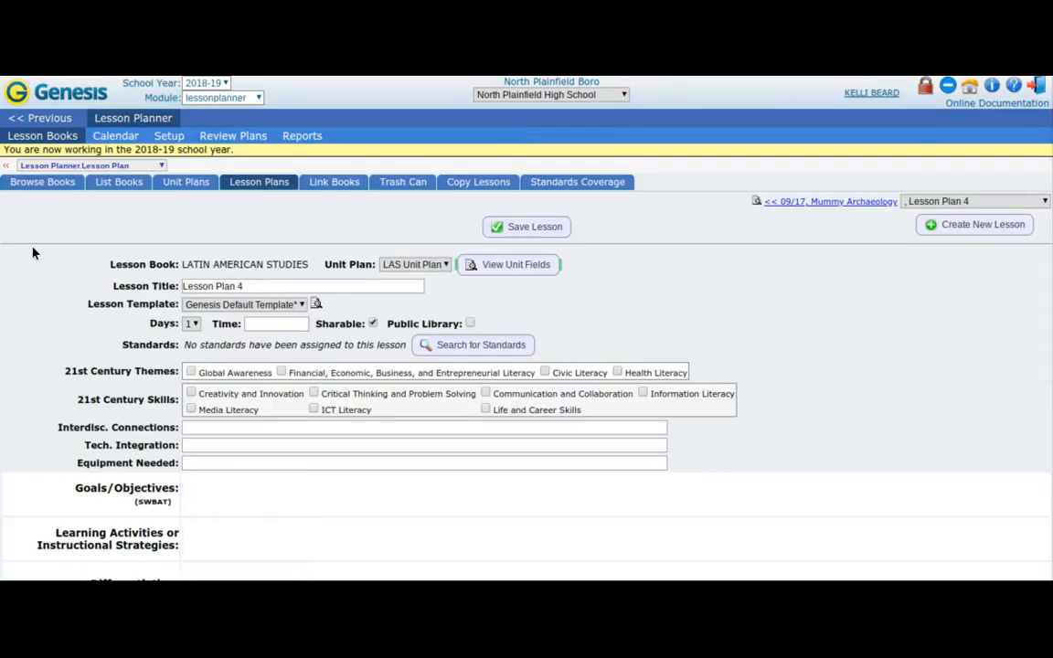
# Examine the Genesis Default Template's fields, from 21st Century Themes and Goals/Objectives through Differentiation, Resources Provided and Assessments.
pyautogui.scroll(-2, 32, 253)
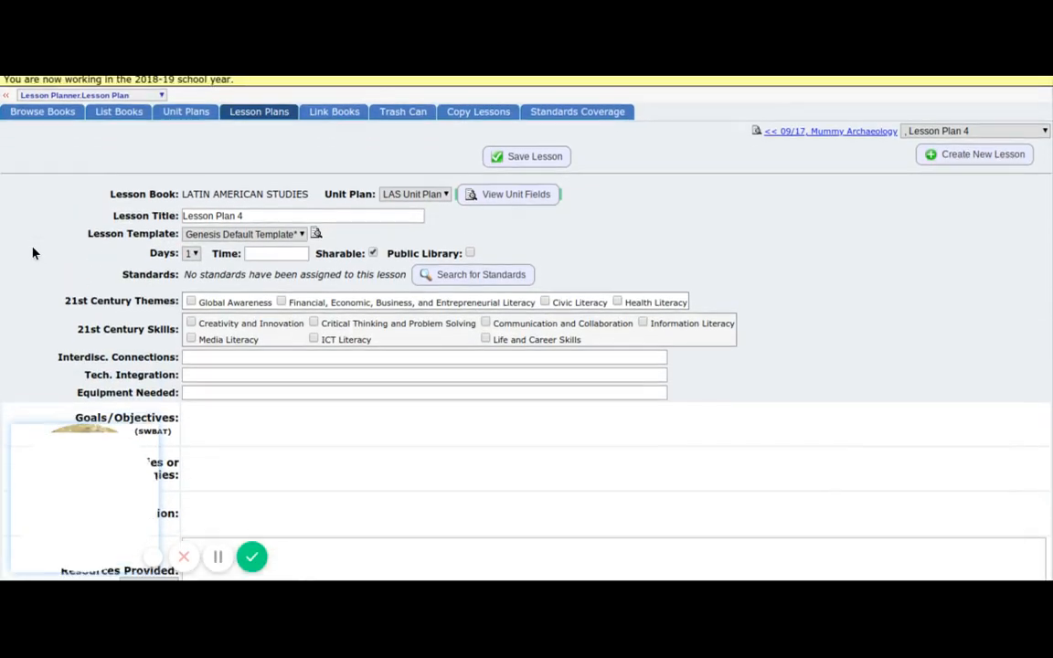
pyautogui.scroll(-1, 32, 253)
pyautogui.scroll(-1, 153, 193)
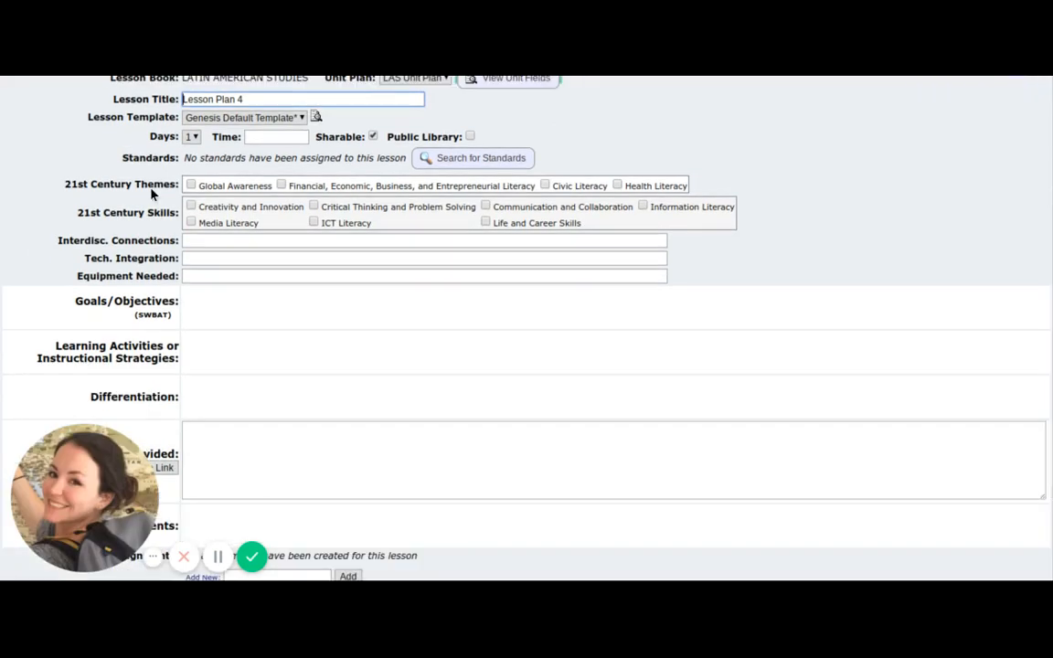
pyautogui.scroll(-1, 153, 194)
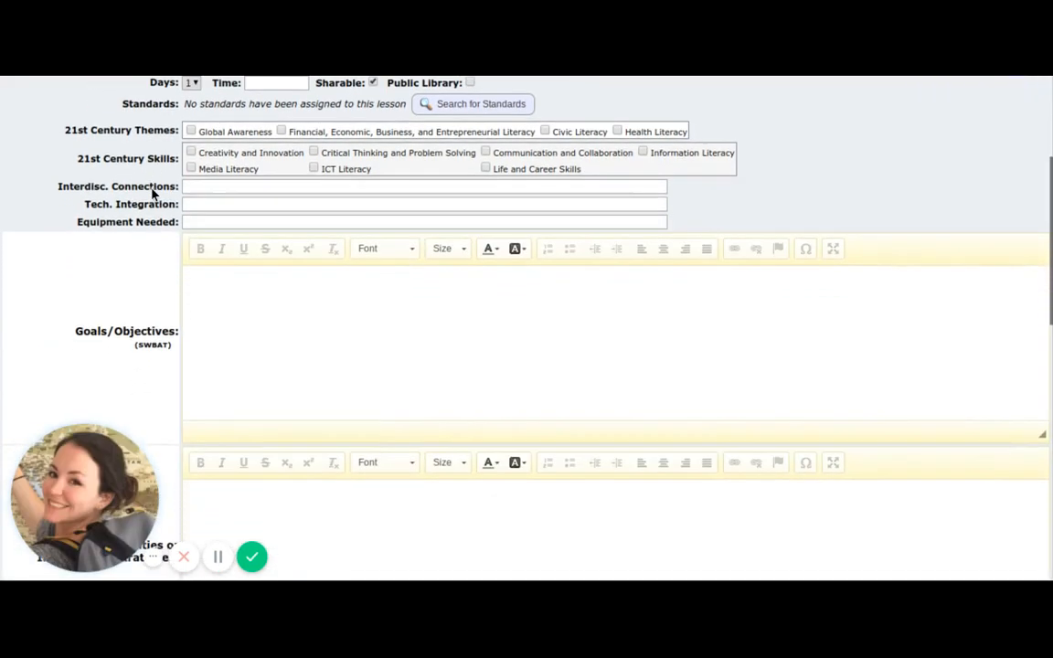
pyautogui.scroll(-1, 153, 194)
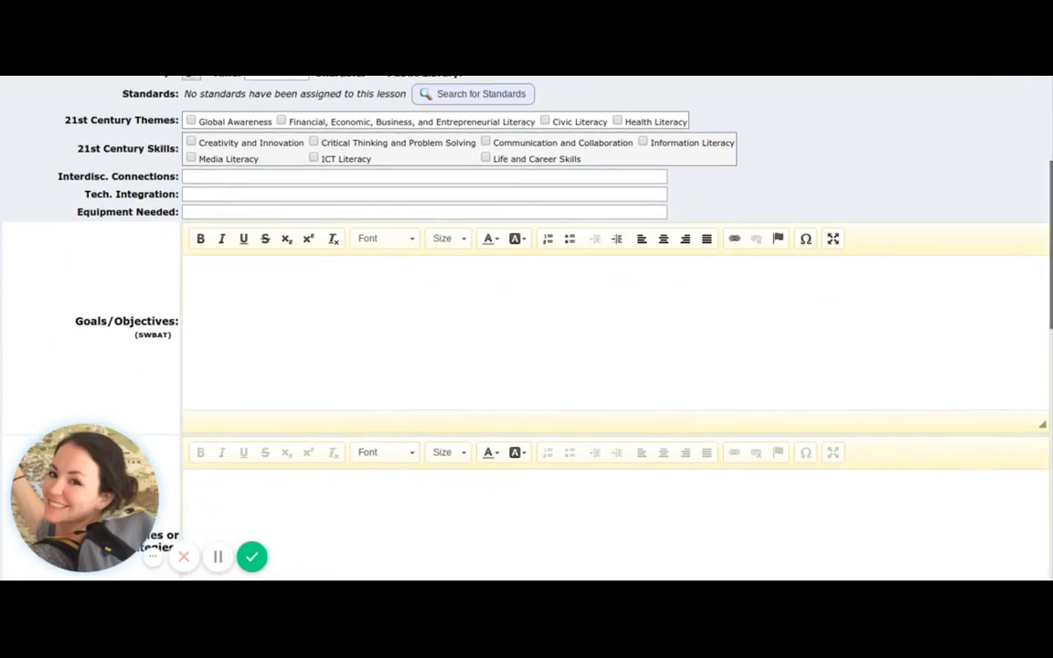
pyautogui.scroll(-5, 527, 329)
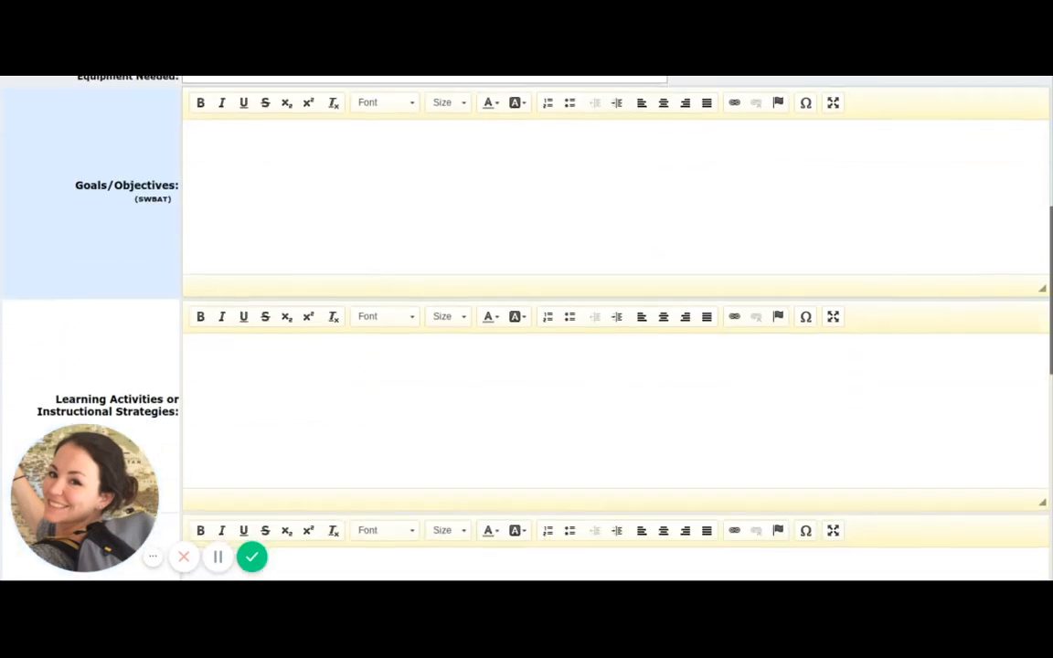
pyautogui.scroll(-4, 527, 329)
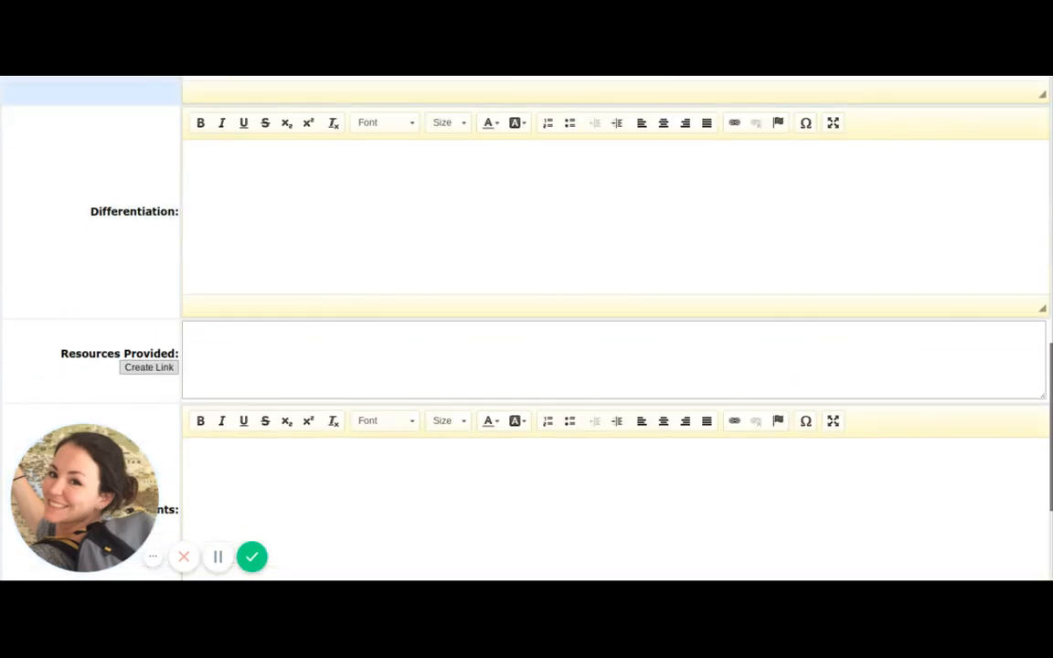
pyautogui.scroll(-3, 181, 375)
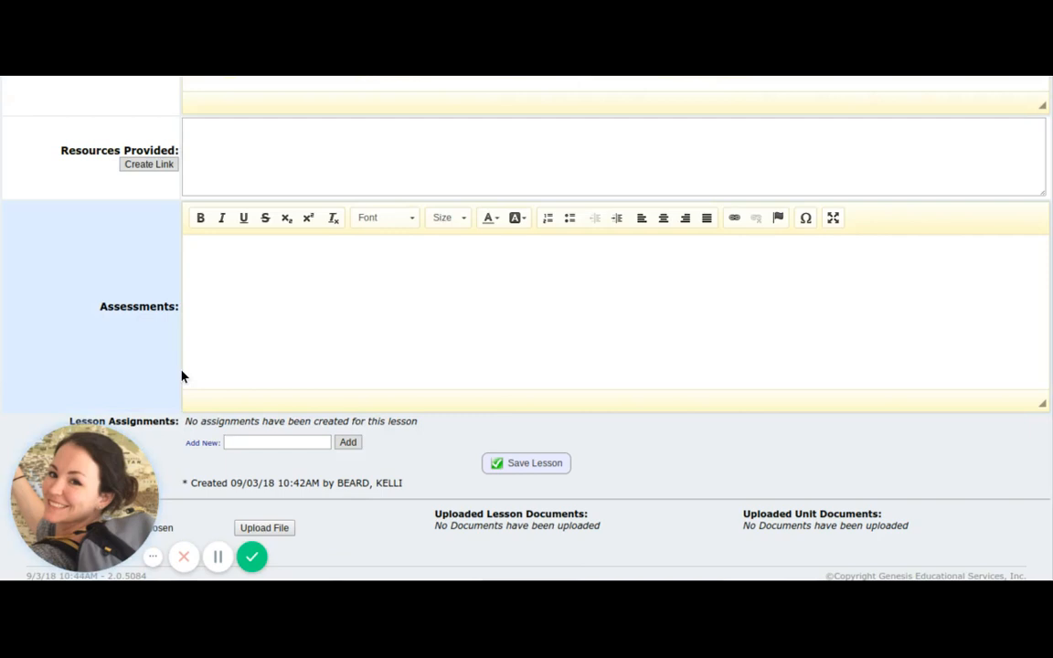
pyautogui.scroll(2, 181, 375)
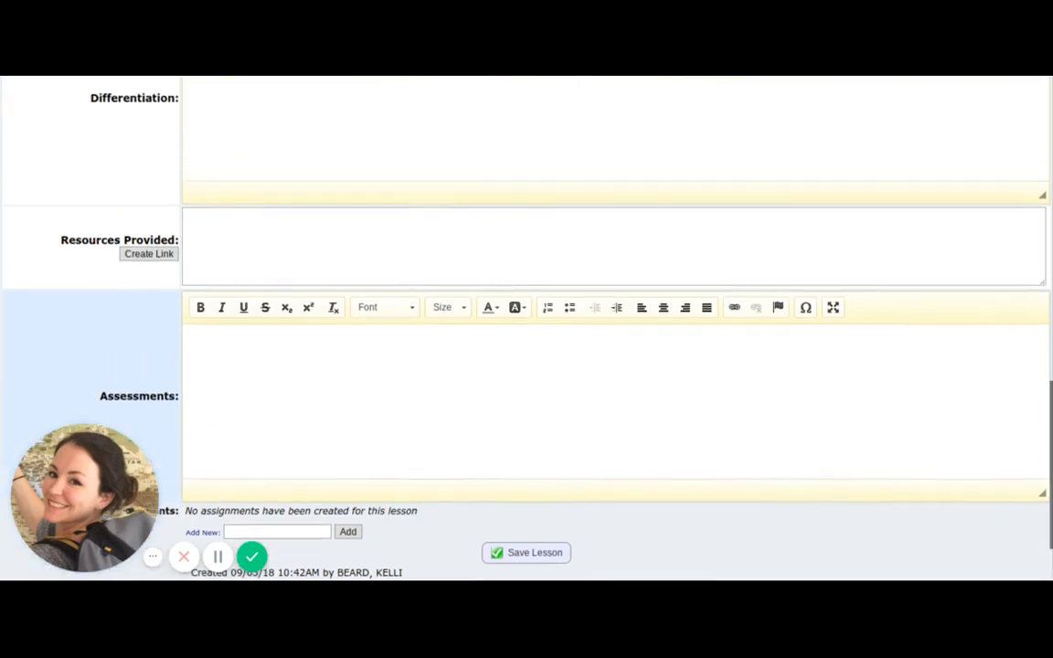
pyautogui.scroll(4, 131, 363)
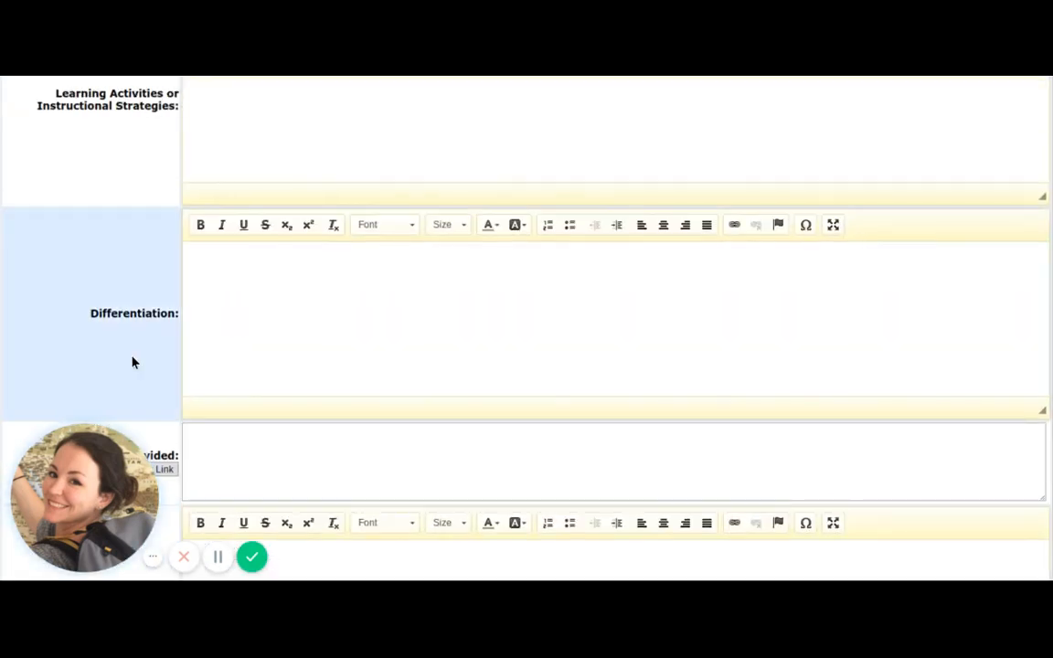
pyautogui.scroll(8, 131, 363)
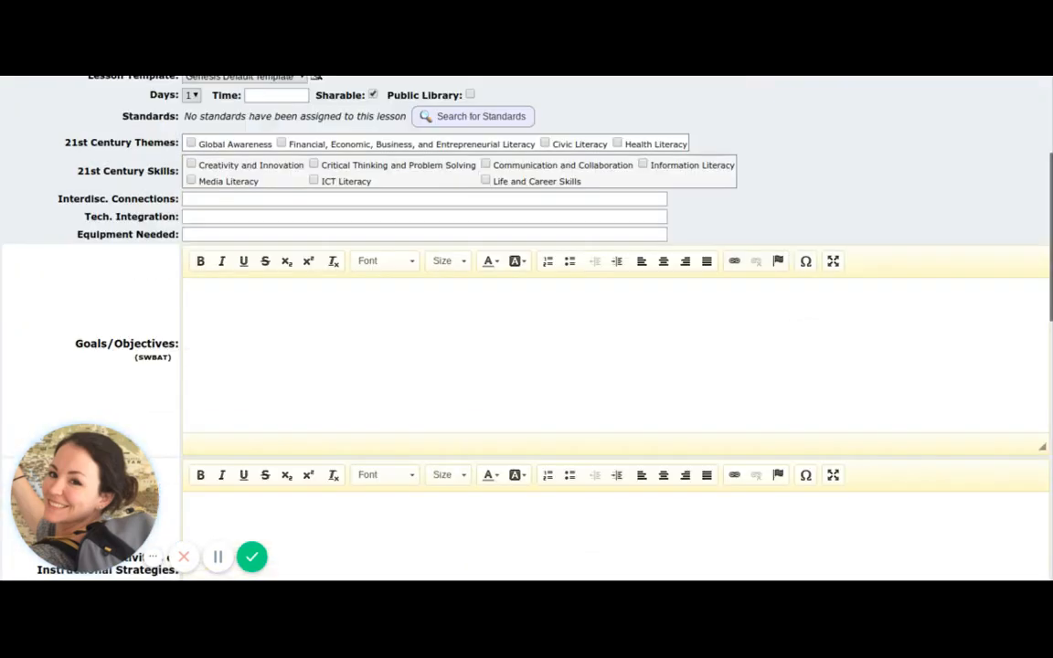
# Set the lesson template to Single Box Lesson Plan and save the lesson.
pyautogui.scroll(4, 132, 359)
pyautogui.click(300, 304)
pyautogui.click(245, 334)
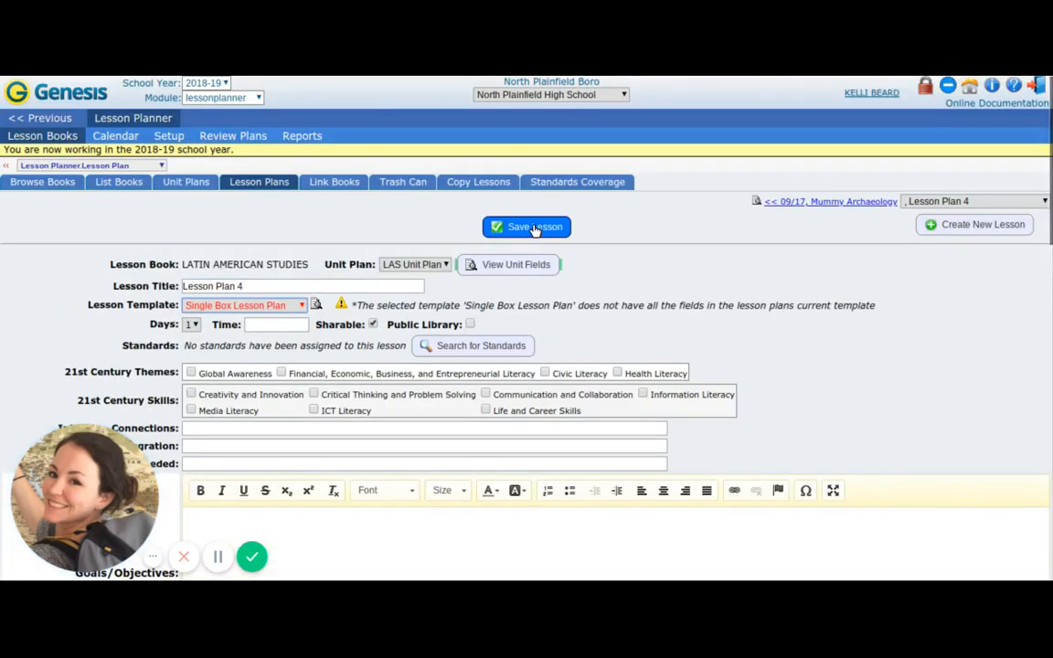
pyautogui.click(534, 227)
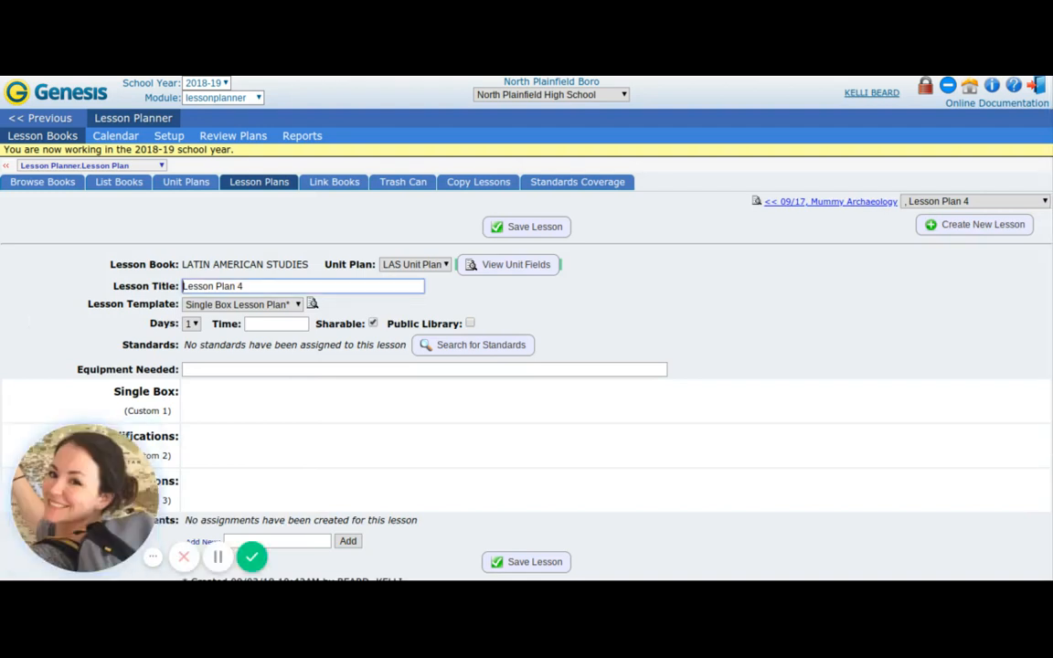
# Check the saved lesson's fields and return to the Latin American Studies daily lesson plan list.
pyautogui.scroll(-2, 52, 272)
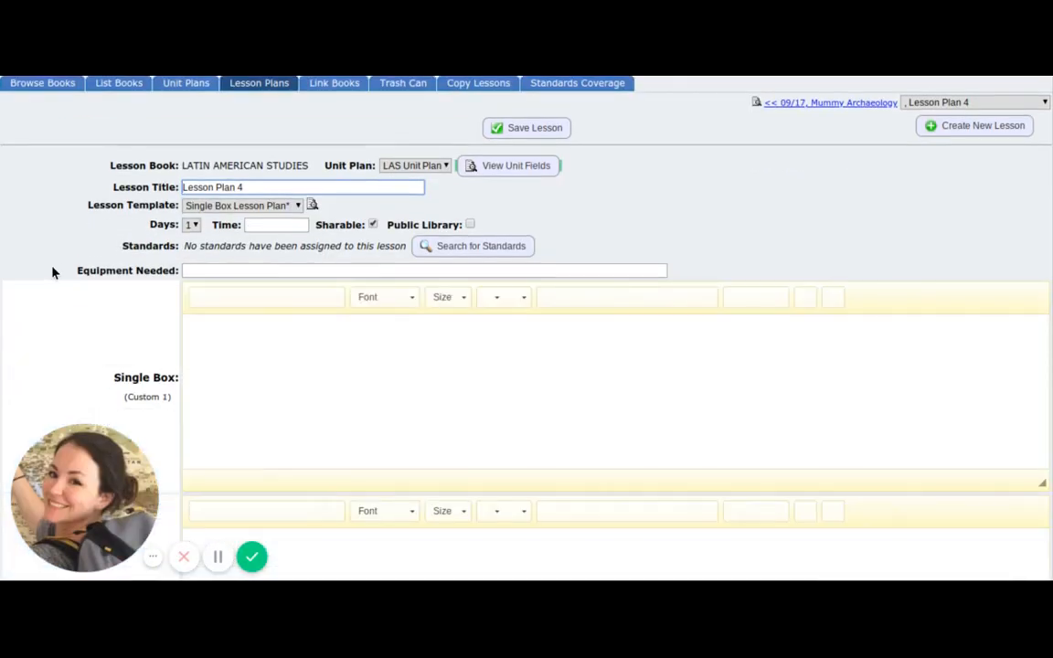
pyautogui.scroll(2, 52, 272)
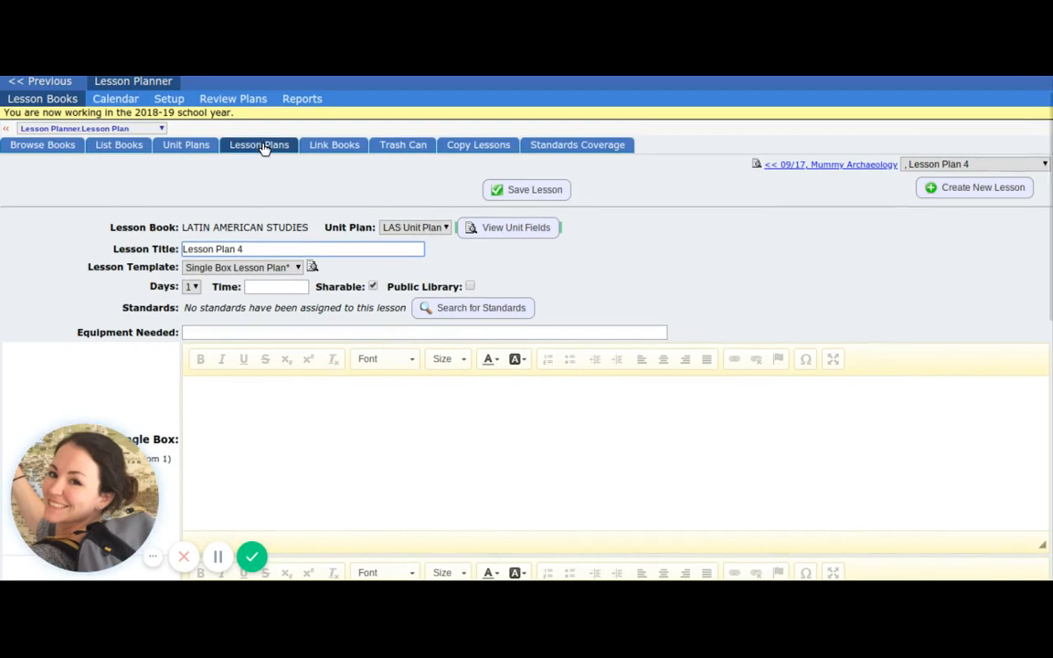
pyautogui.click(262, 146)
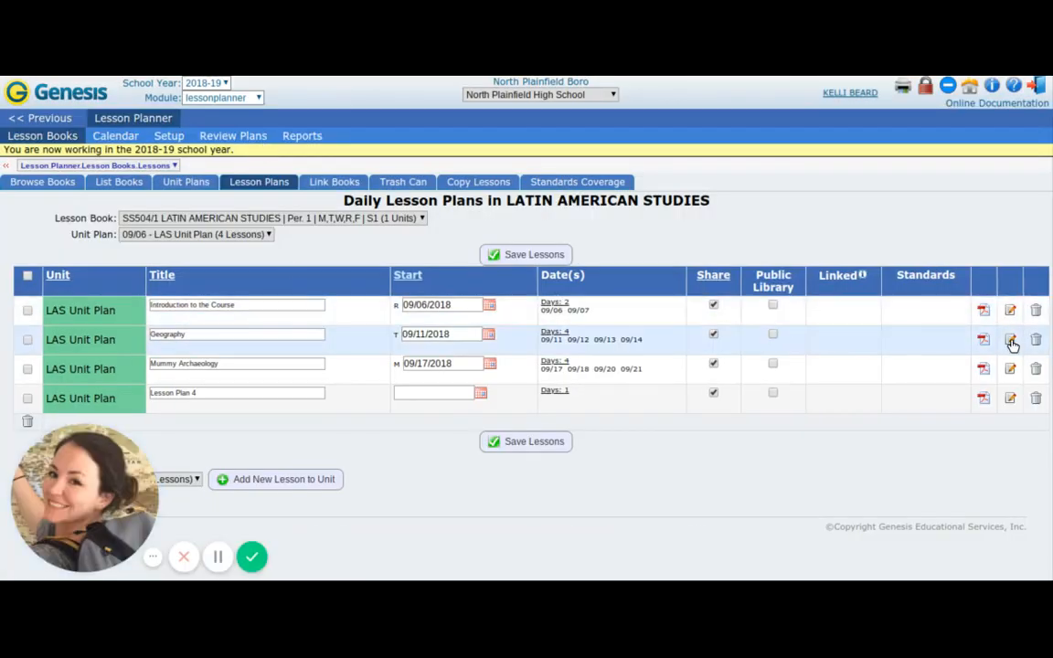
# Review the Geography lesson's days, objectives, Day 1 to Day 4 activities, assessments and homework, and return to the lesson plan list.
pyautogui.click(1011, 340)
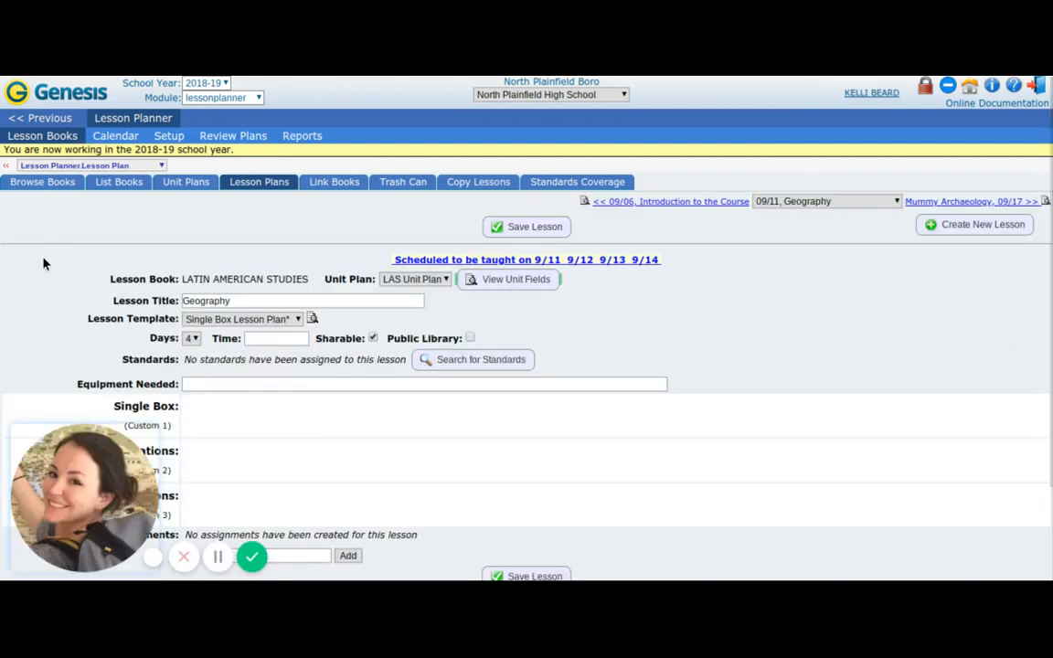
pyautogui.scroll(-1, 43, 263)
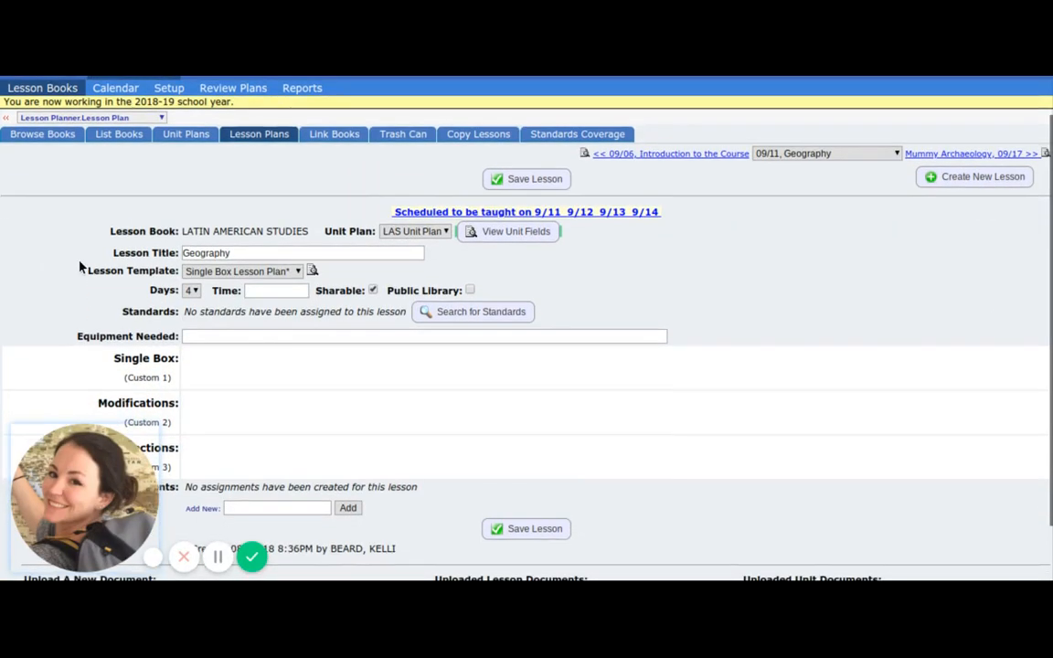
pyautogui.scroll(-1, 200, 263)
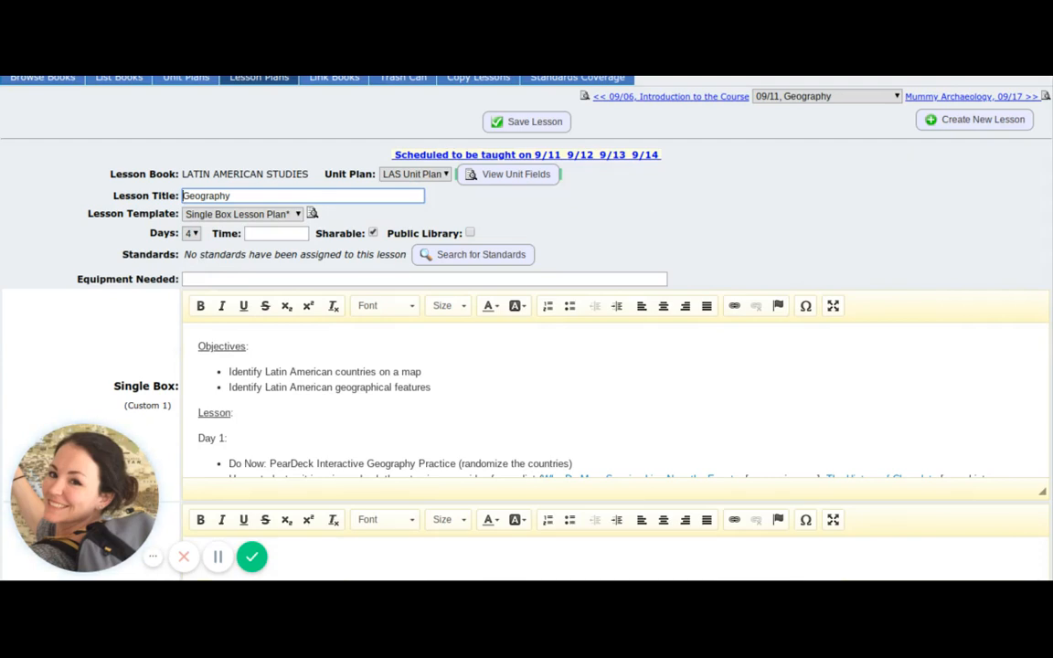
pyautogui.click(194, 234)
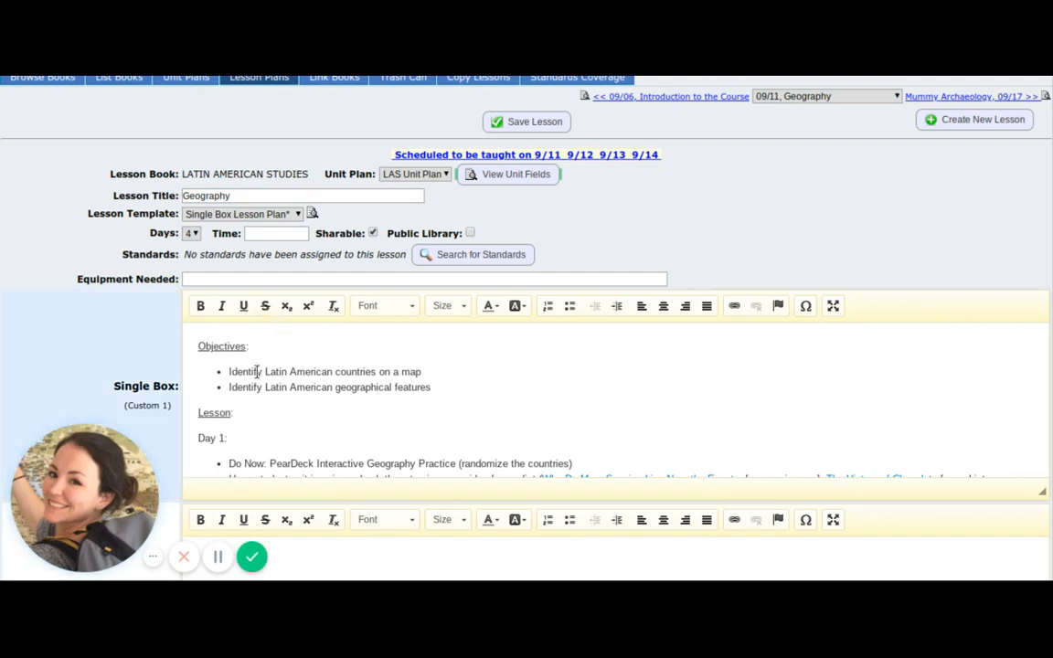
pyautogui.doubleClick(212, 347)
pyautogui.scroll(-1, 212, 351)
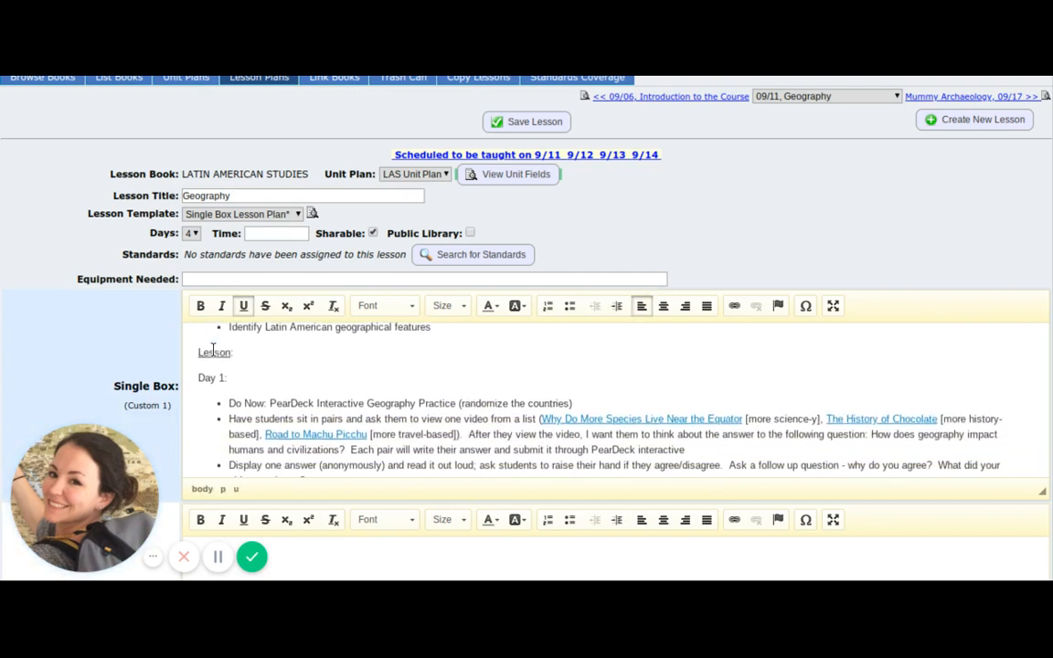
pyautogui.doubleClick(212, 350)
pyautogui.scroll(-5, 212, 350)
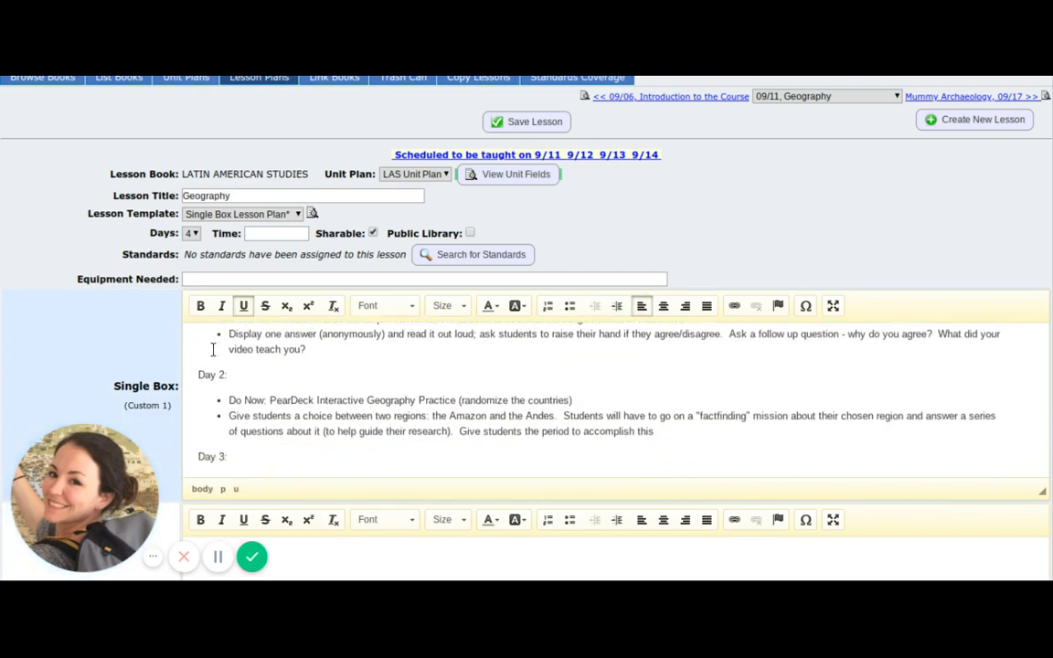
pyautogui.scroll(-1, 212, 350)
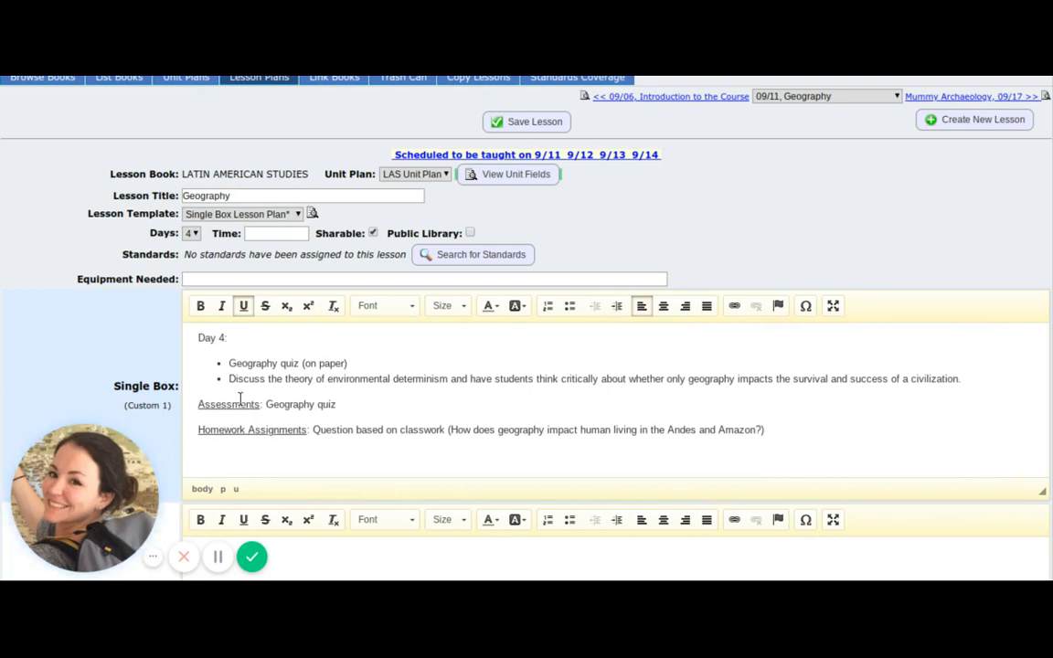
pyautogui.scroll(8, 239, 398)
pyautogui.scroll(1, 603, 220)
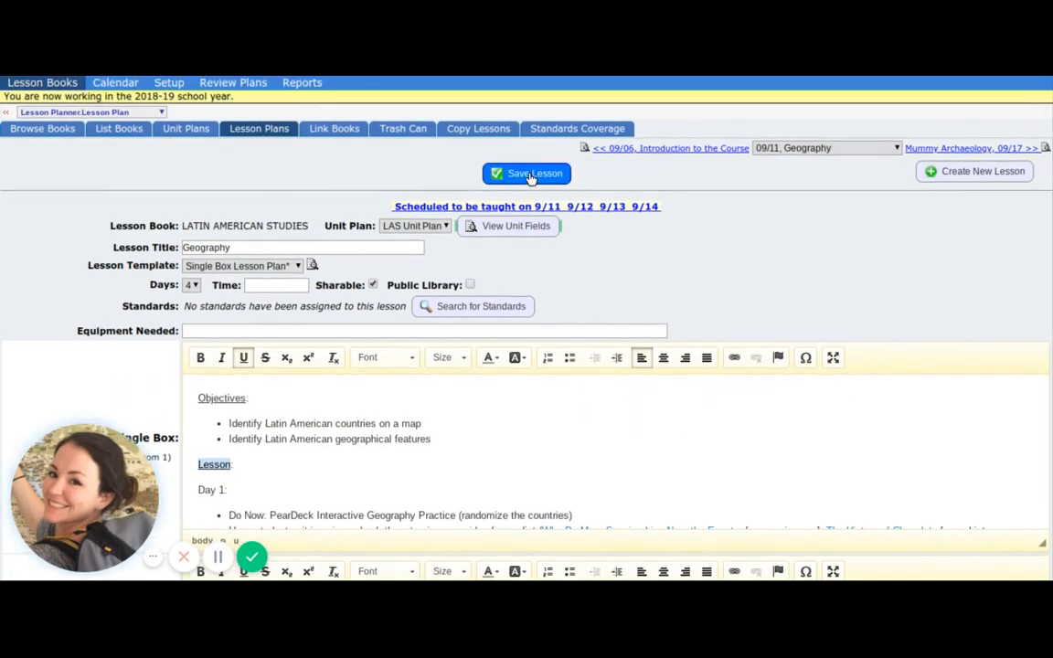
pyautogui.click(259, 131)
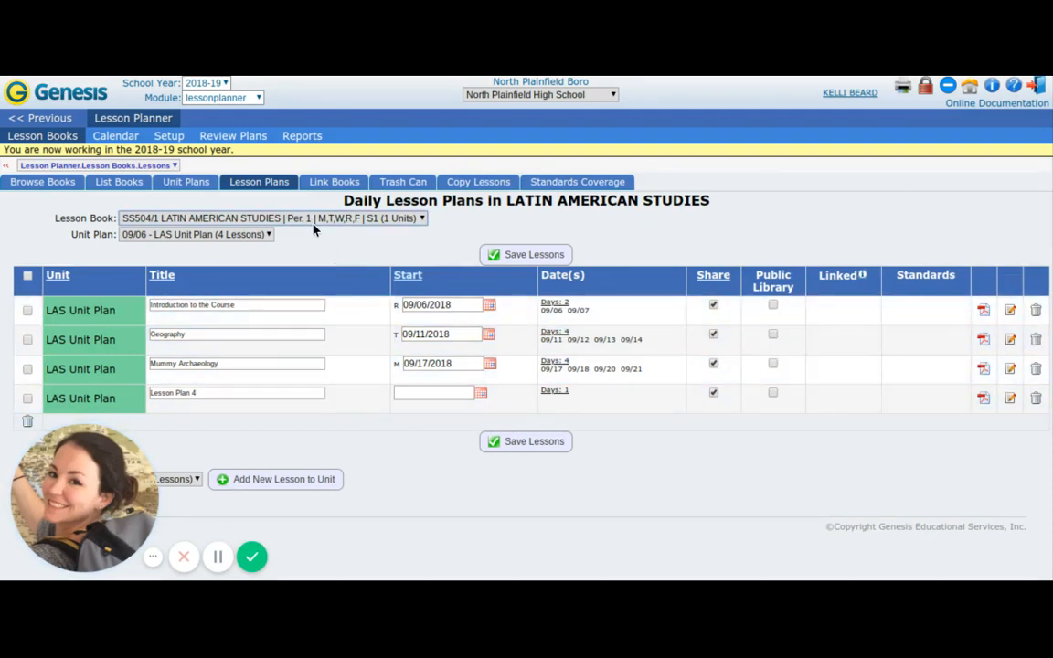
# View the daily lesson plans of AP World History periods 3 and 5 and World History Honors, and return to Latin American Studies.
pyautogui.click(333, 301)
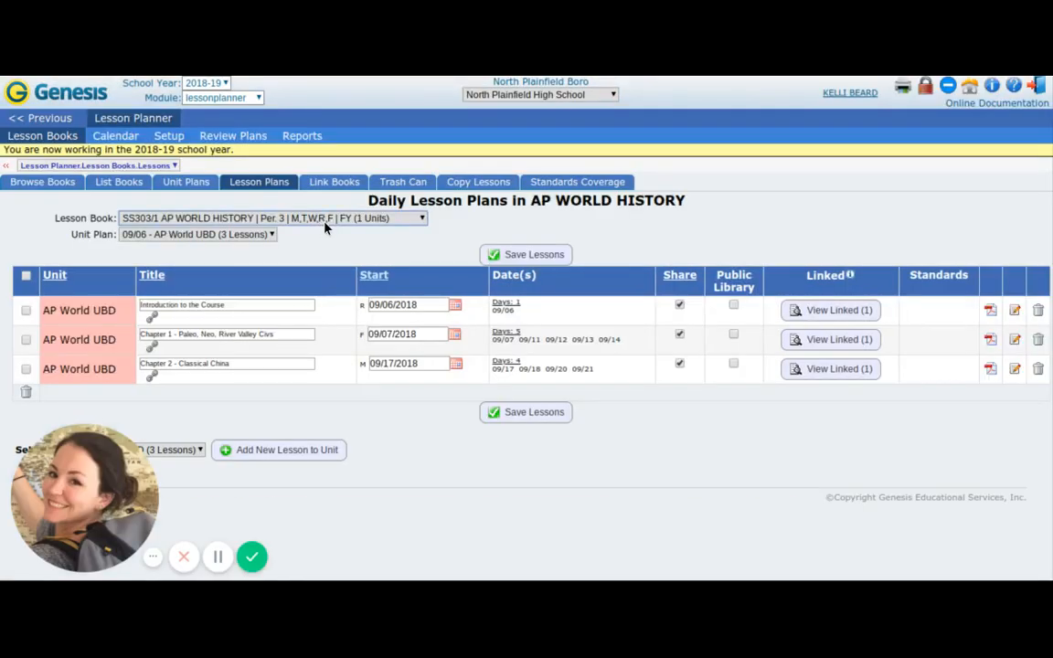
pyautogui.click(324, 218)
pyautogui.click(341, 310)
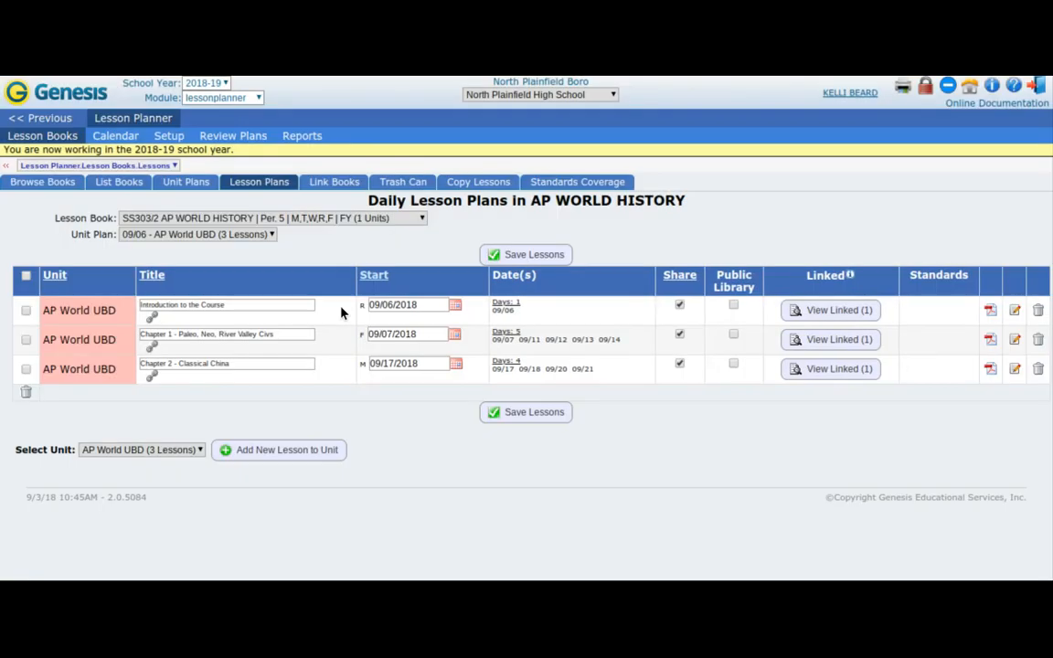
pyautogui.click(353, 217)
pyautogui.click(348, 331)
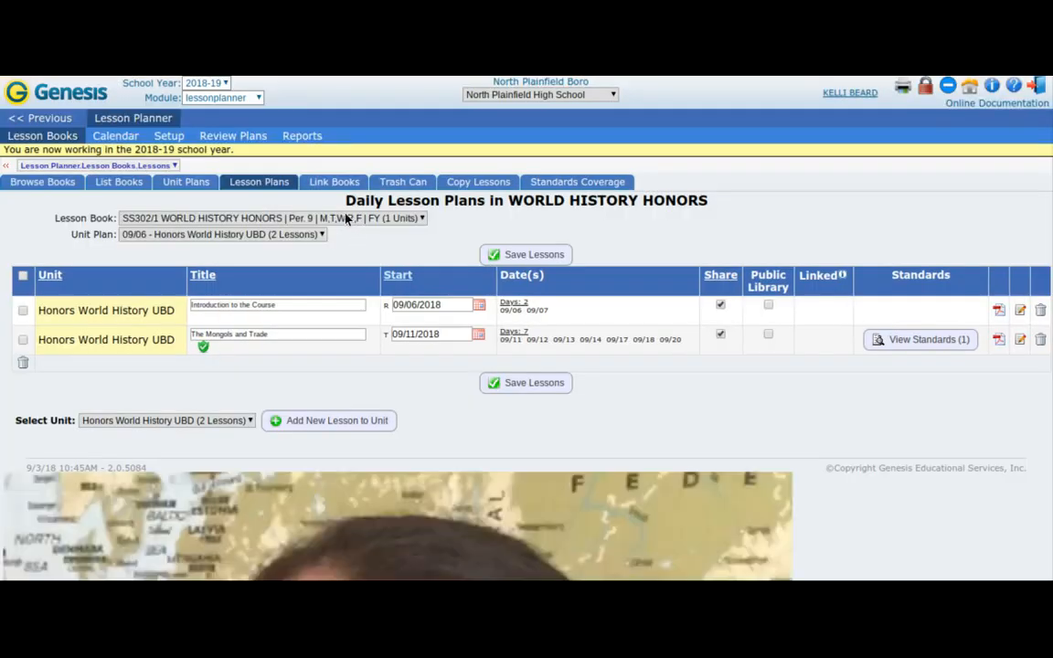
pyautogui.click(336, 242)
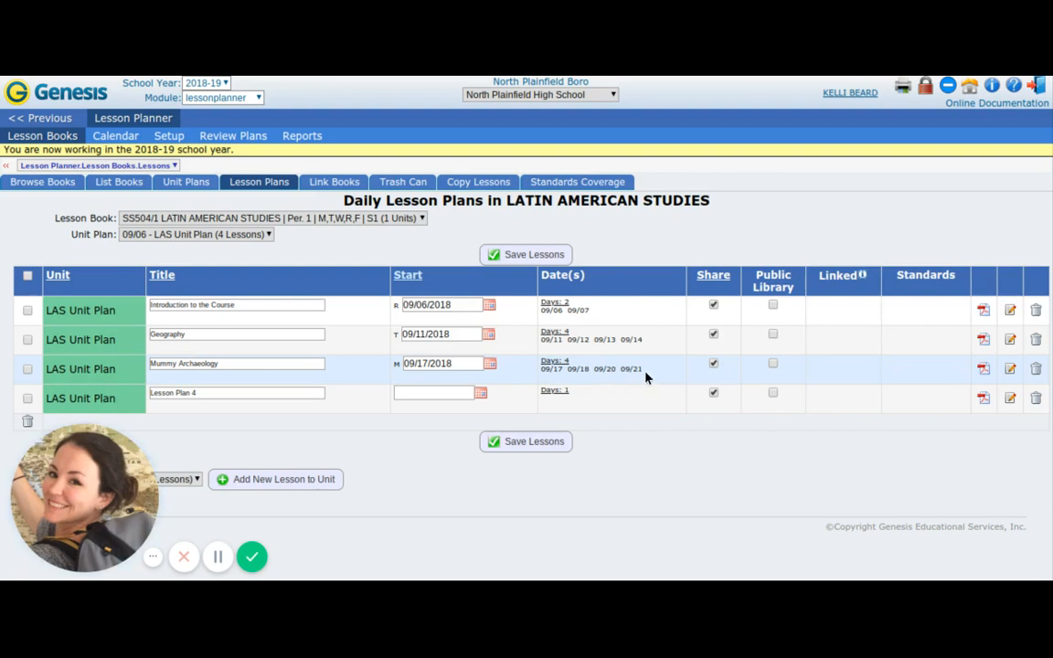
# Examine the calendar's scheduled lessons for all courses across the weeks of 09/10/2018, 09/17/2018 and 09/24/2018.
pyautogui.click(116, 139)
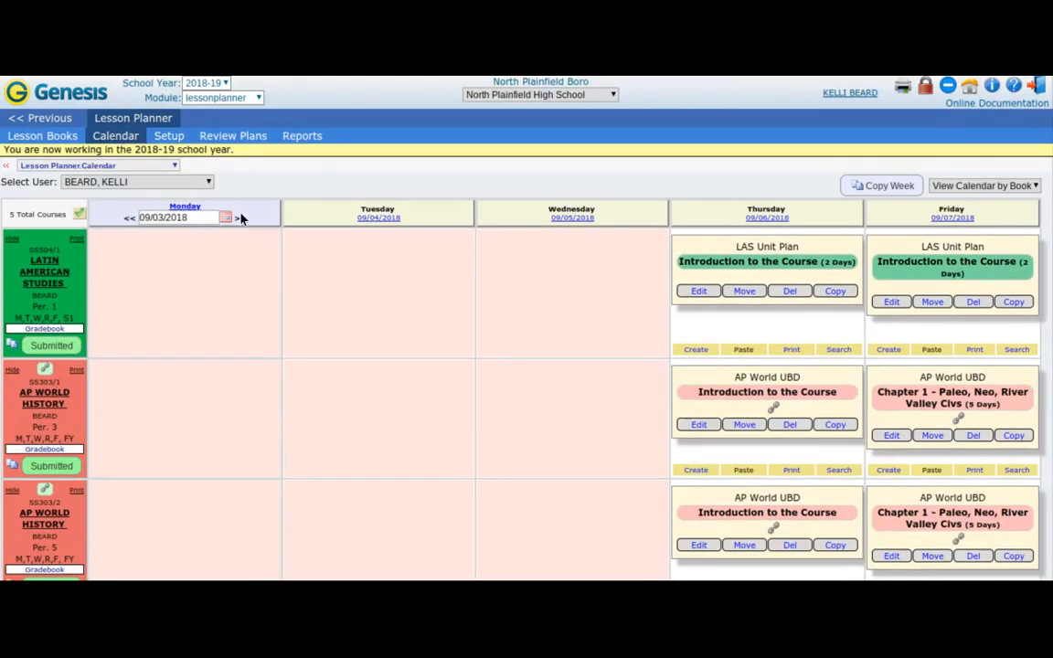
pyautogui.click(241, 219)
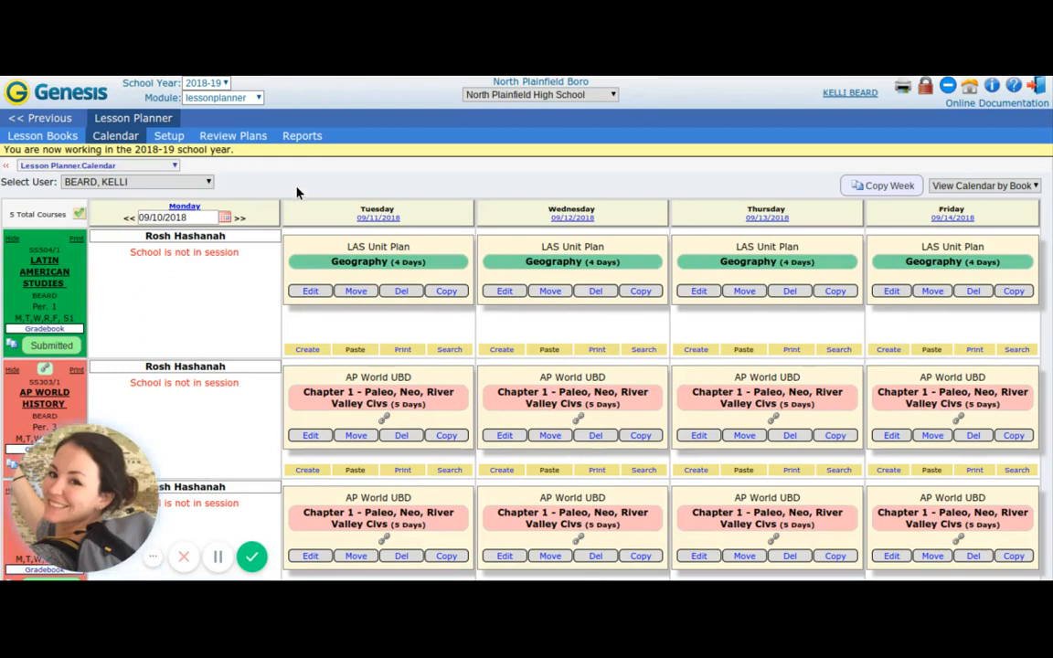
pyautogui.scroll(-1, 297, 192)
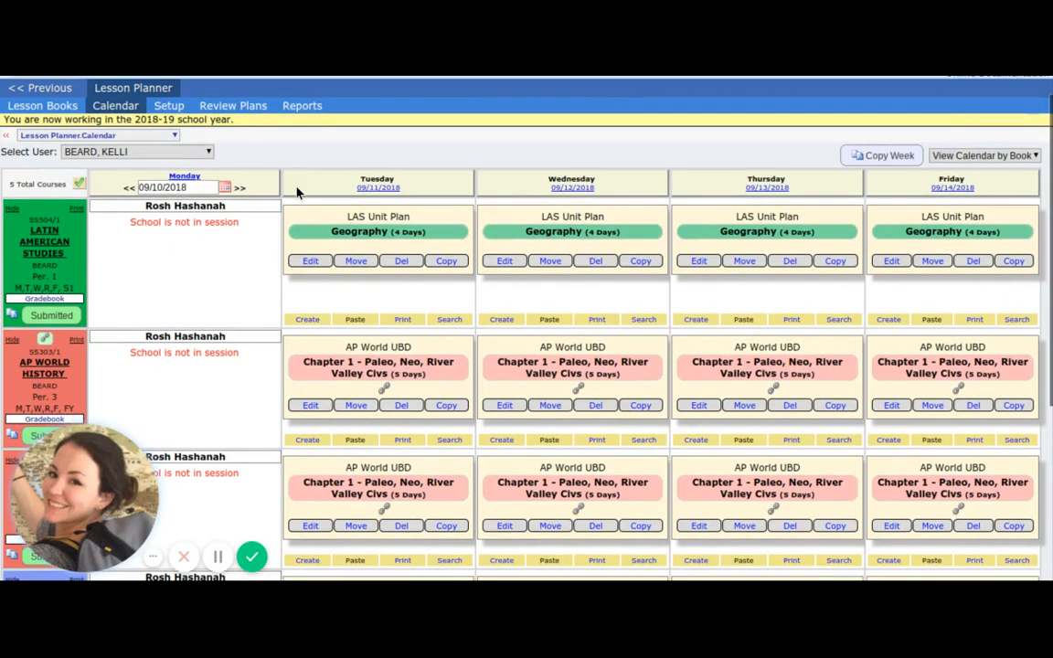
pyautogui.scroll(-5, 237, 261)
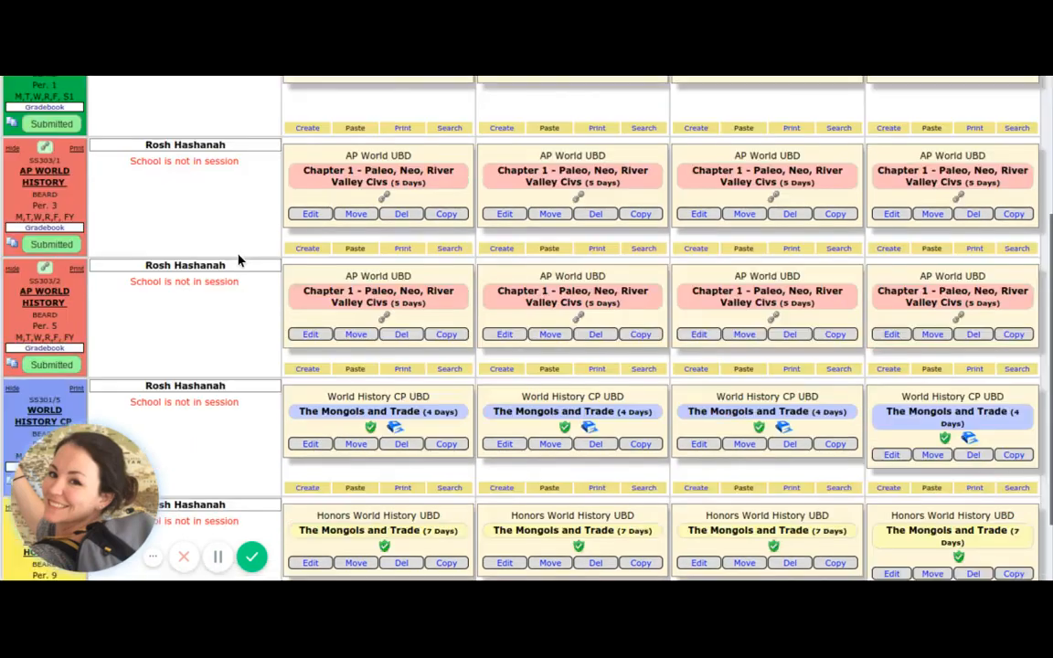
pyautogui.scroll(-2, 237, 260)
pyautogui.scroll(4, 238, 261)
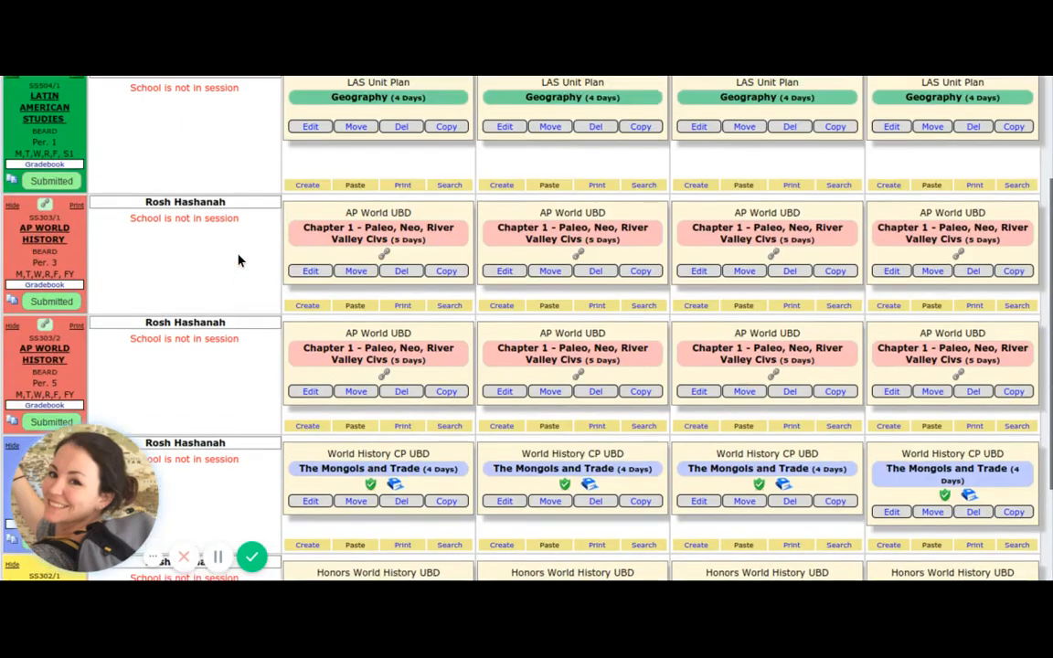
pyautogui.scroll(3, 237, 261)
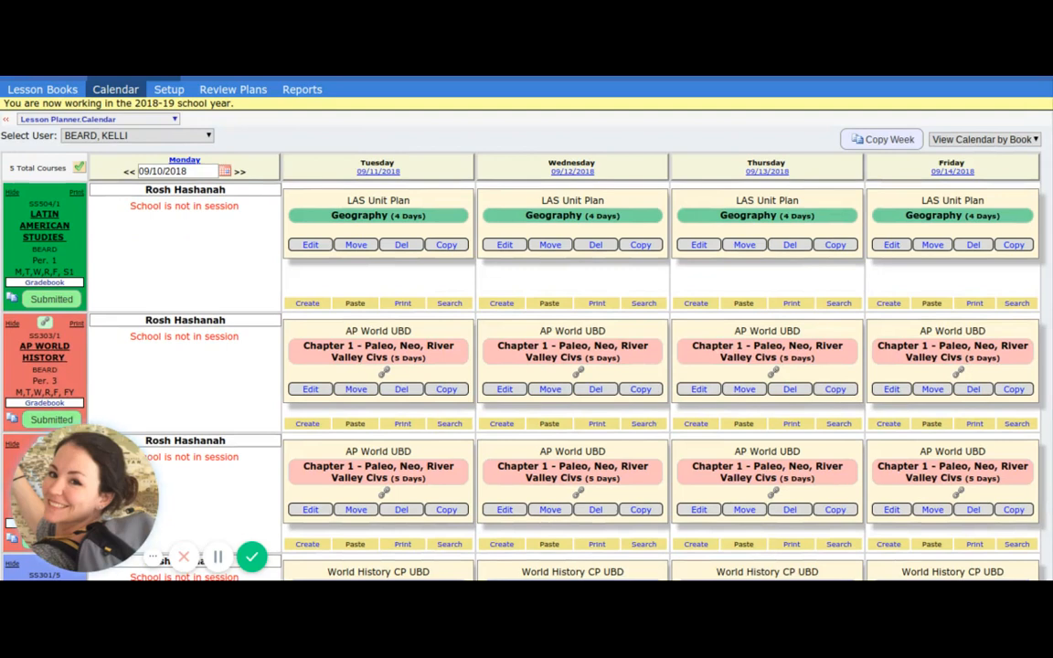
pyautogui.scroll(-1, 473, 295)
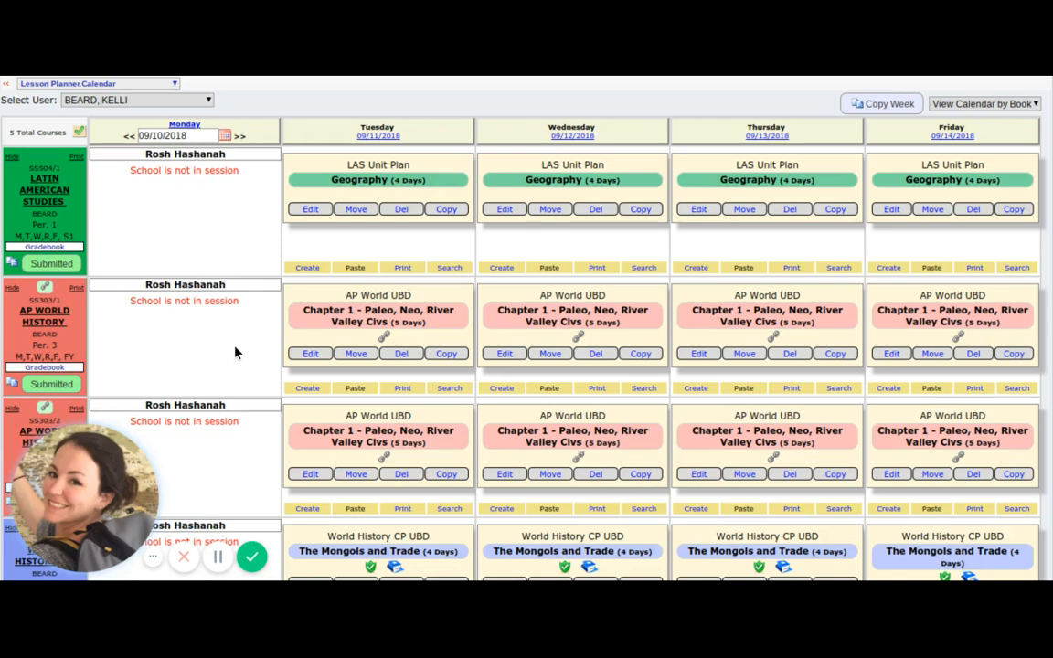
pyautogui.scroll(2, 235, 353)
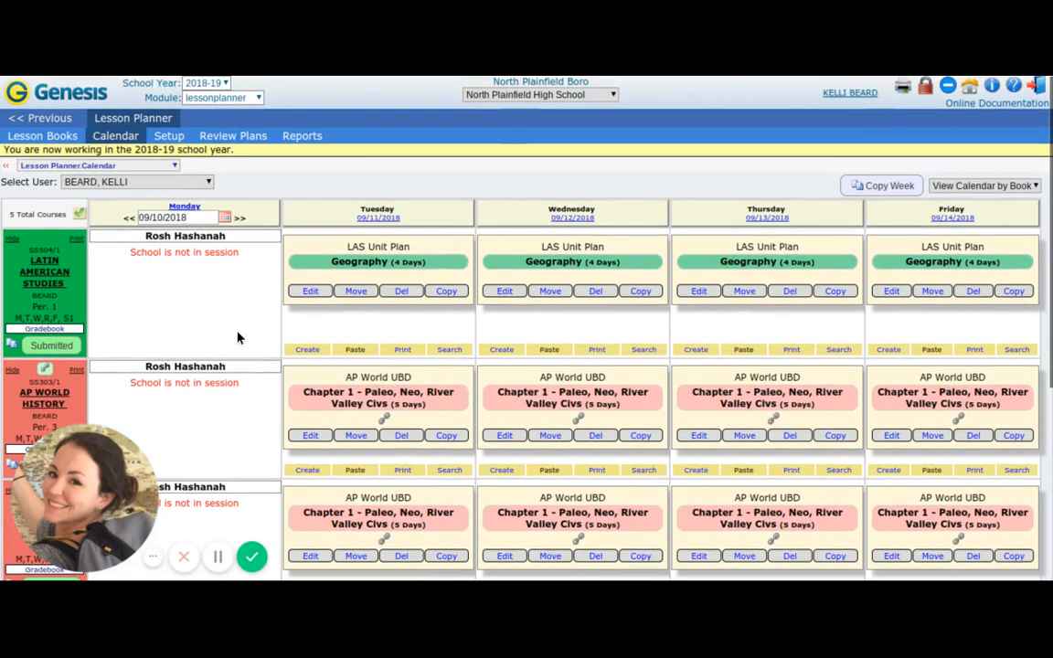
pyautogui.click(240, 217)
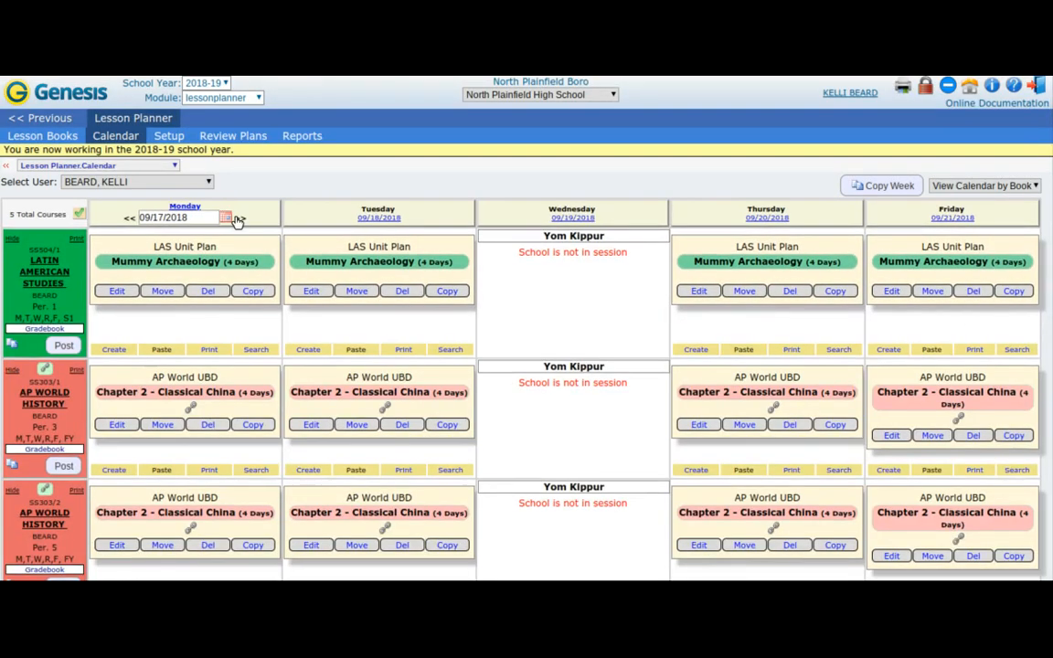
pyautogui.click(235, 219)
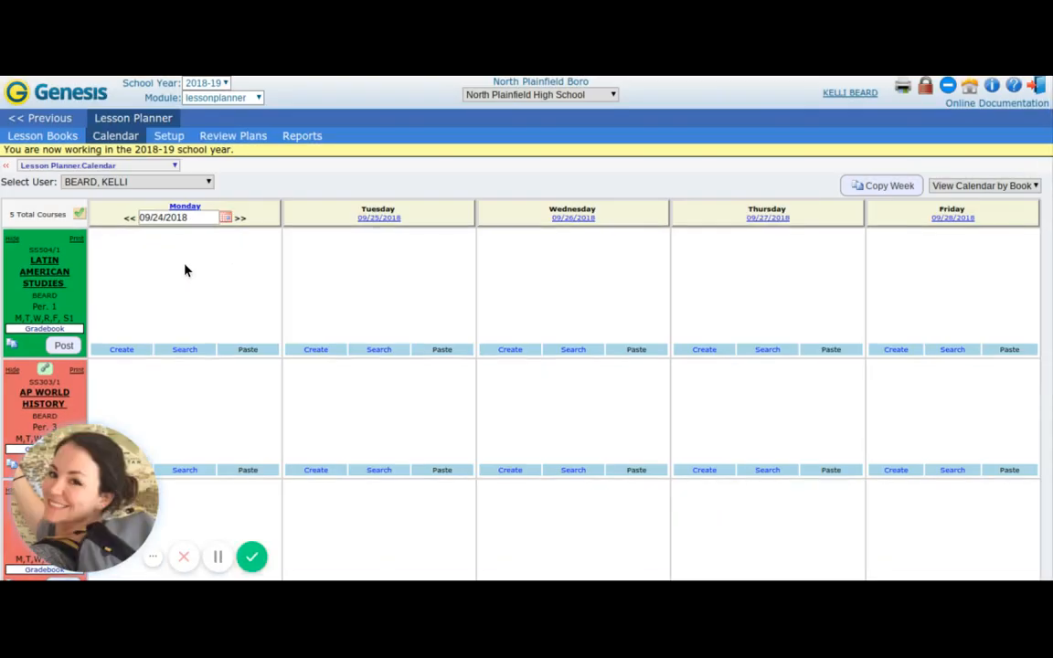
# Set the start date of Lesson Plan 4 in Latin American Studies to 09/24/2018, save the lessons and open that lesson for editing.
pyautogui.click(72, 139)
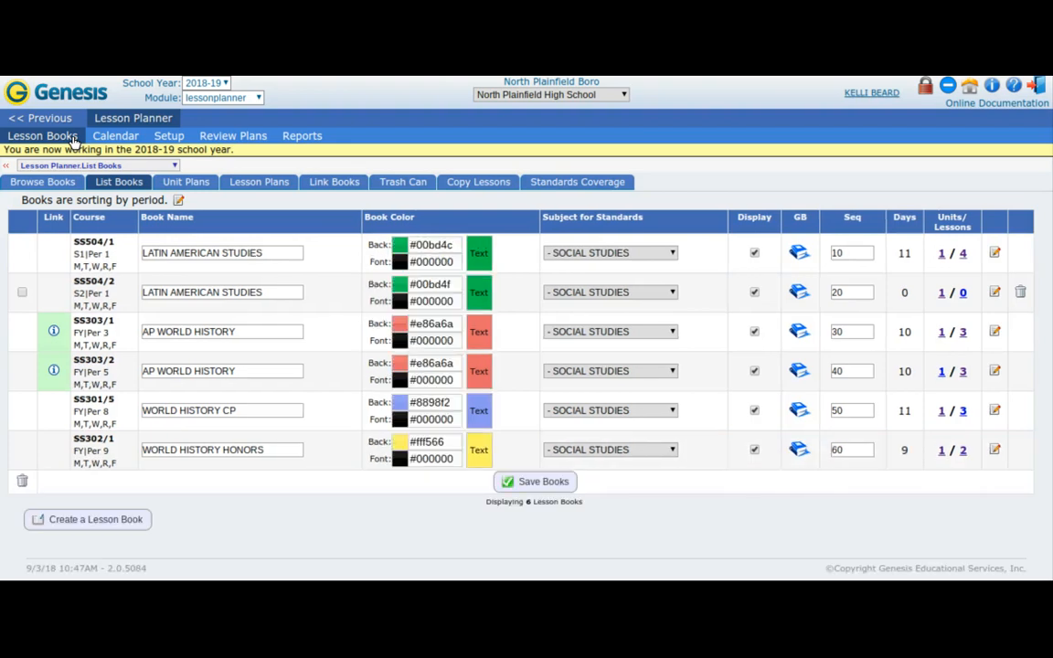
pyautogui.click(285, 188)
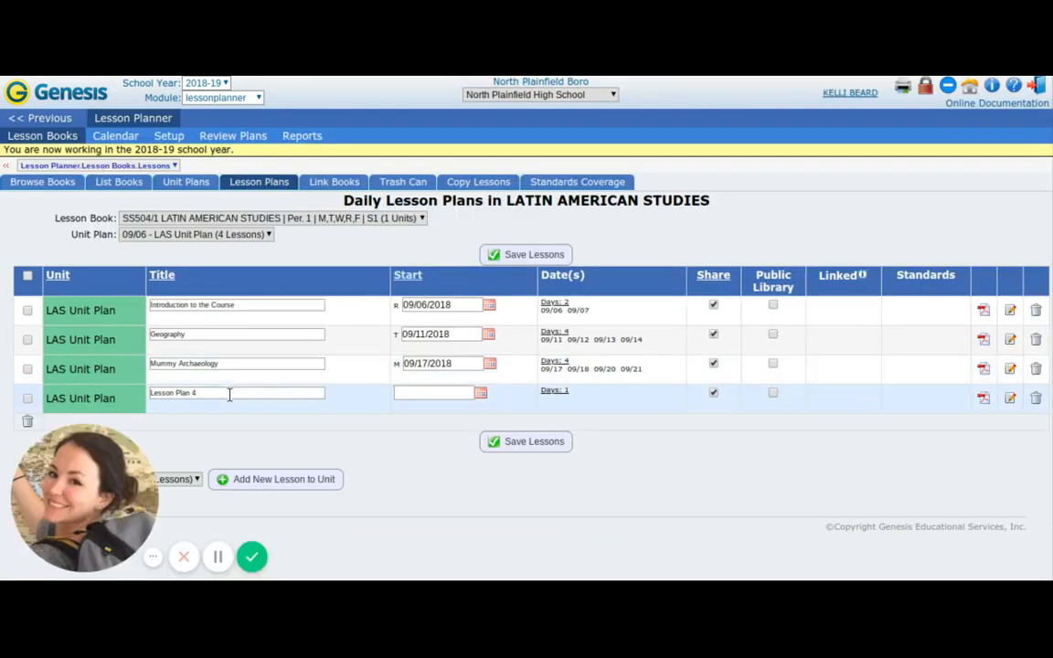
pyautogui.click(480, 393)
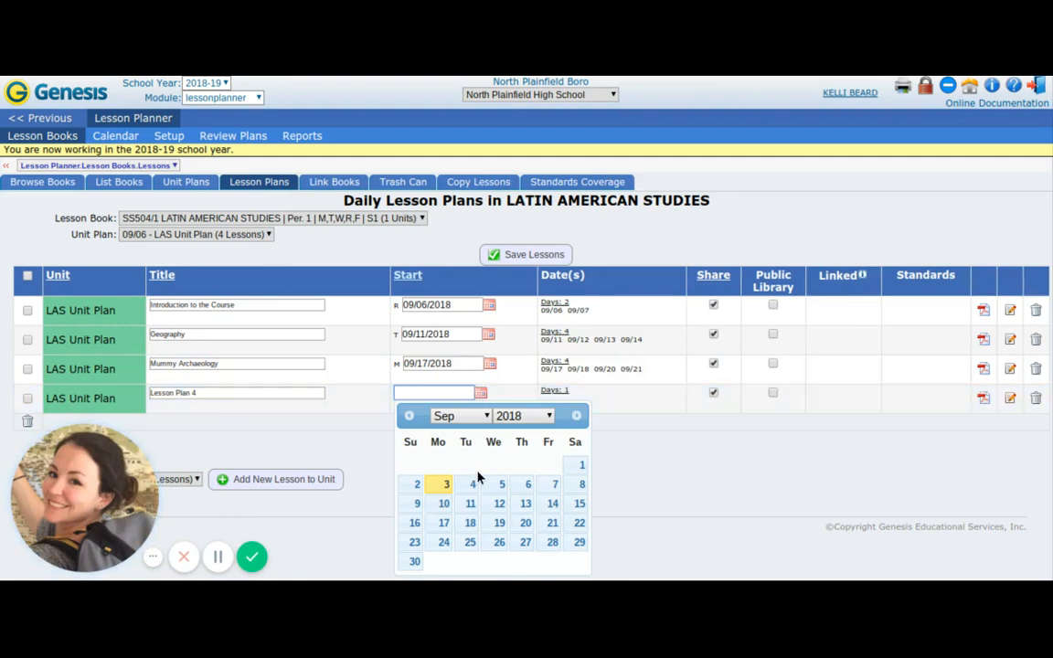
pyautogui.click(444, 542)
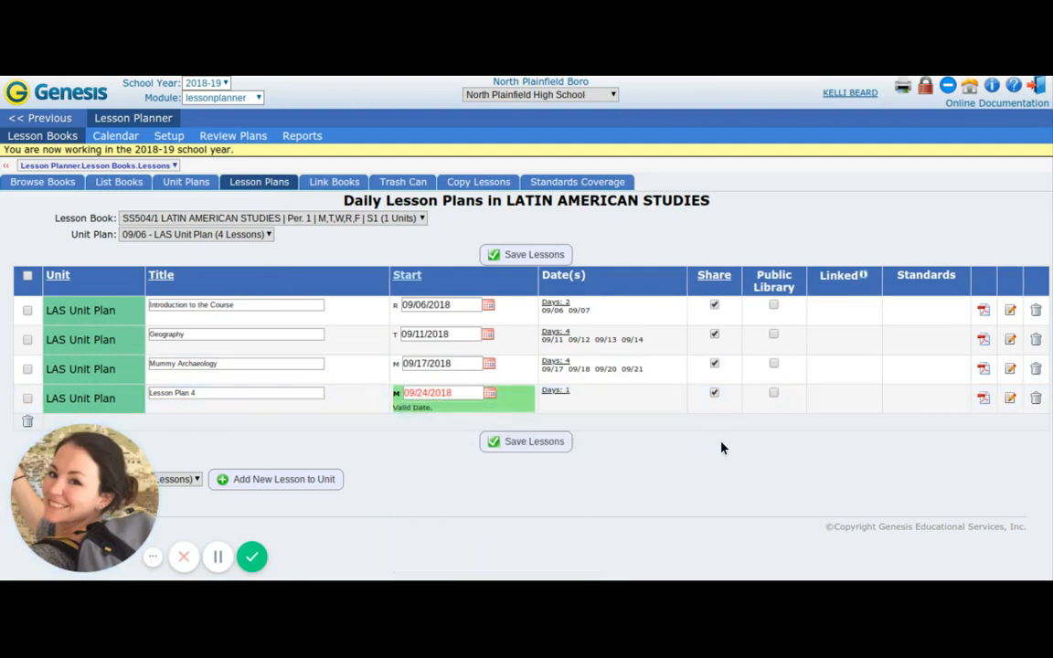
pyautogui.click(536, 444)
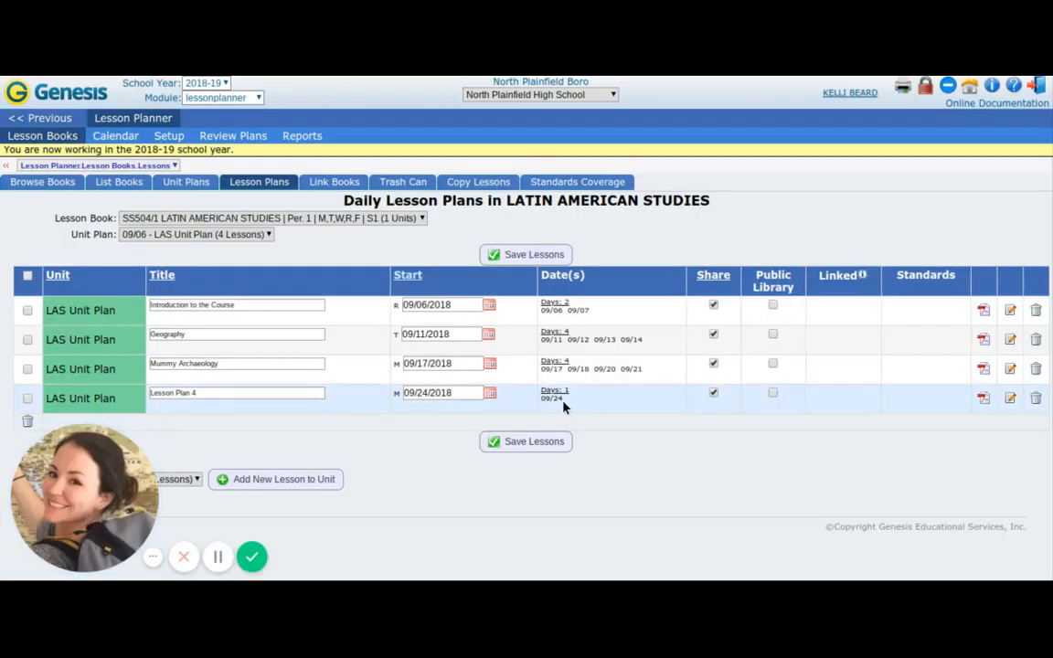
pyautogui.click(1012, 400)
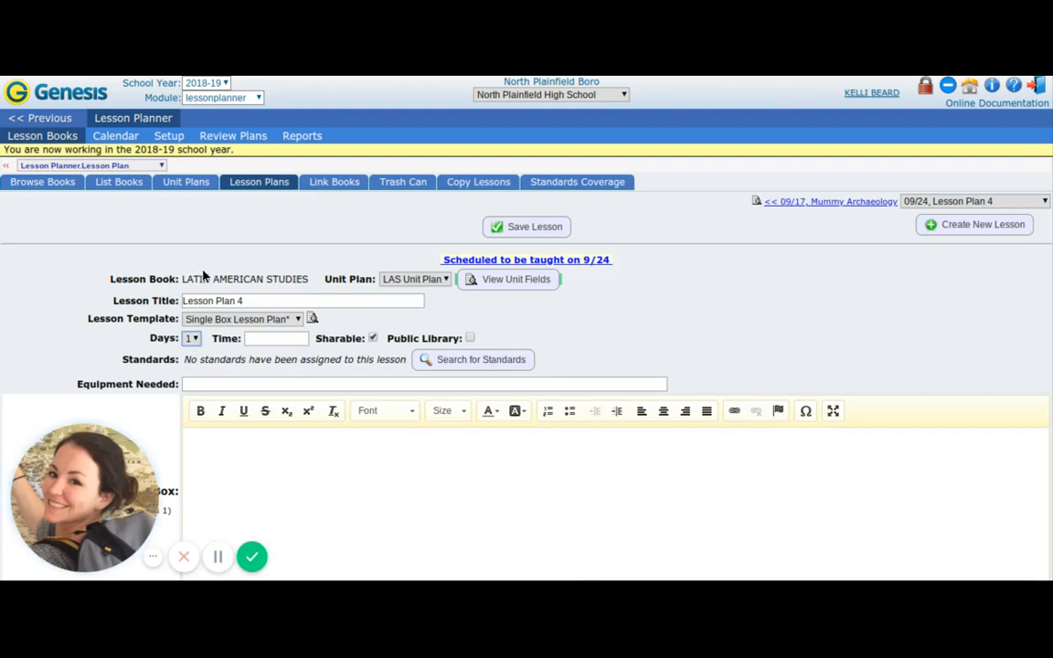
# Move Lesson Plan 4 to 09/25/2018 on the calendar.
pyautogui.click(107, 144)
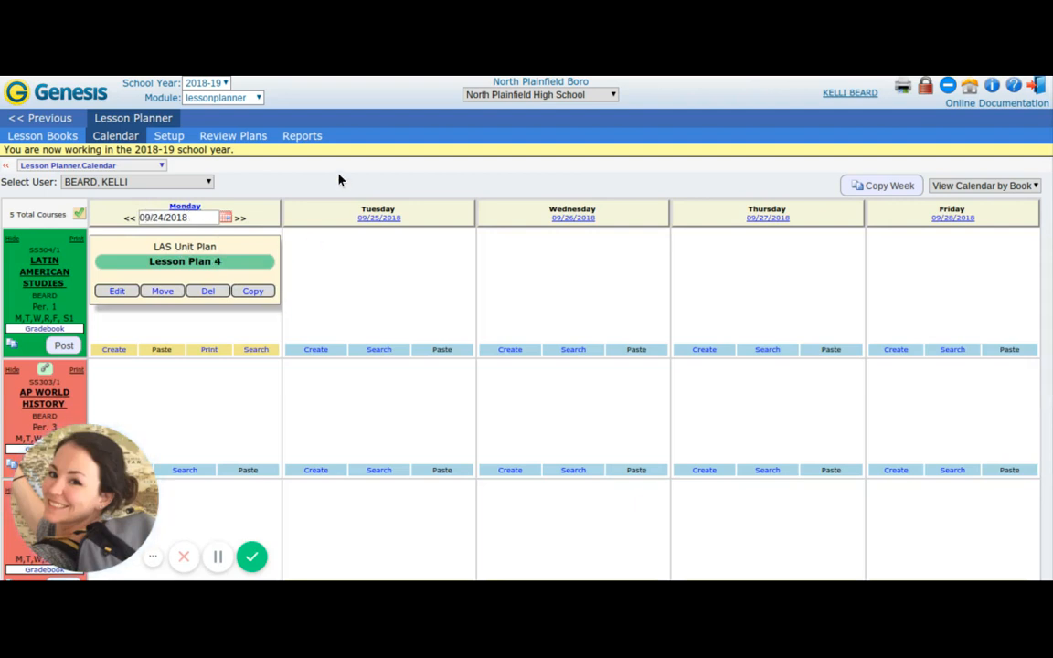
pyautogui.click(163, 291)
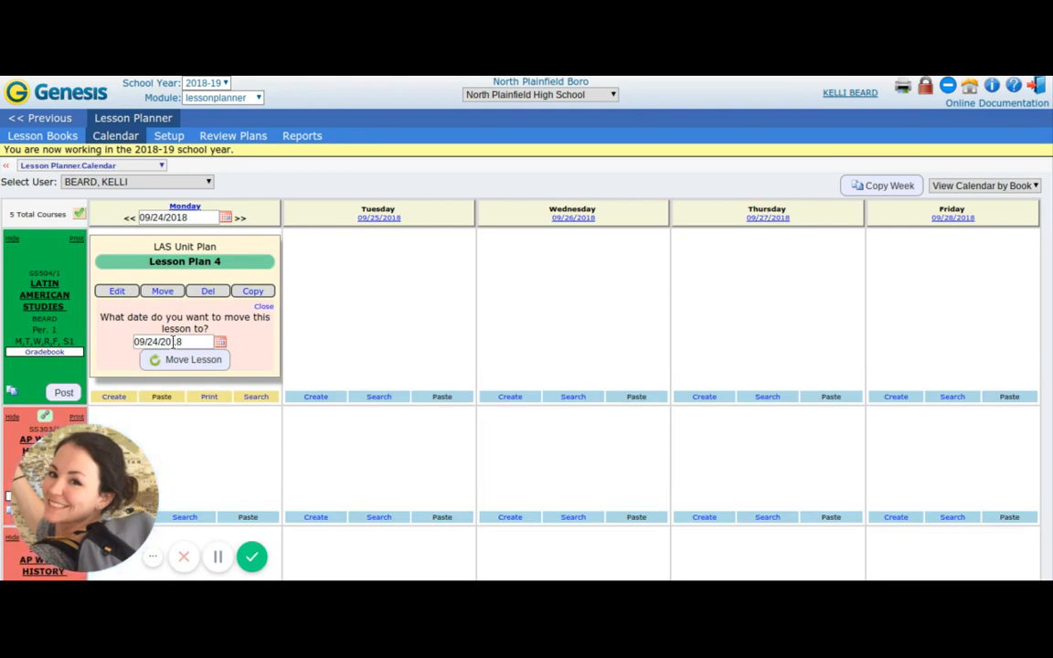
pyautogui.click(220, 342)
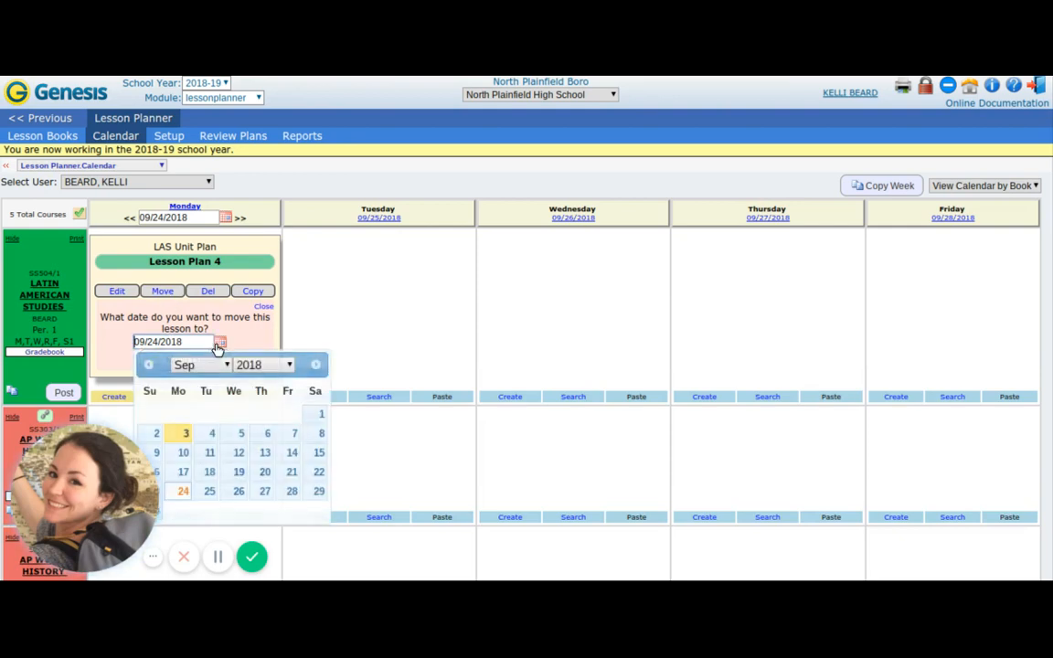
pyautogui.click(209, 491)
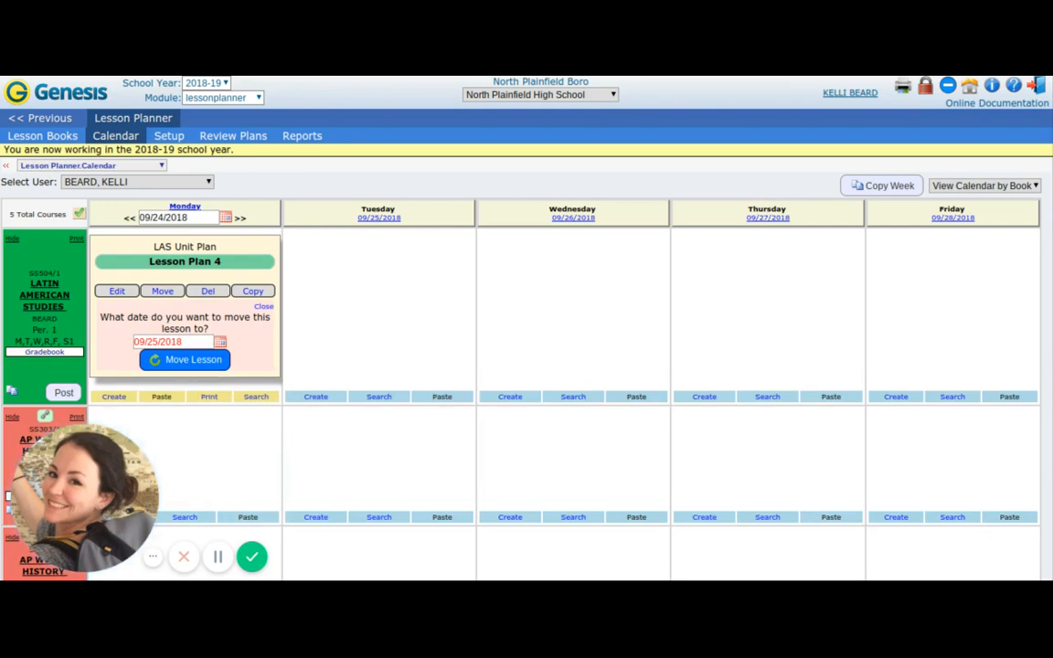
pyautogui.click(188, 364)
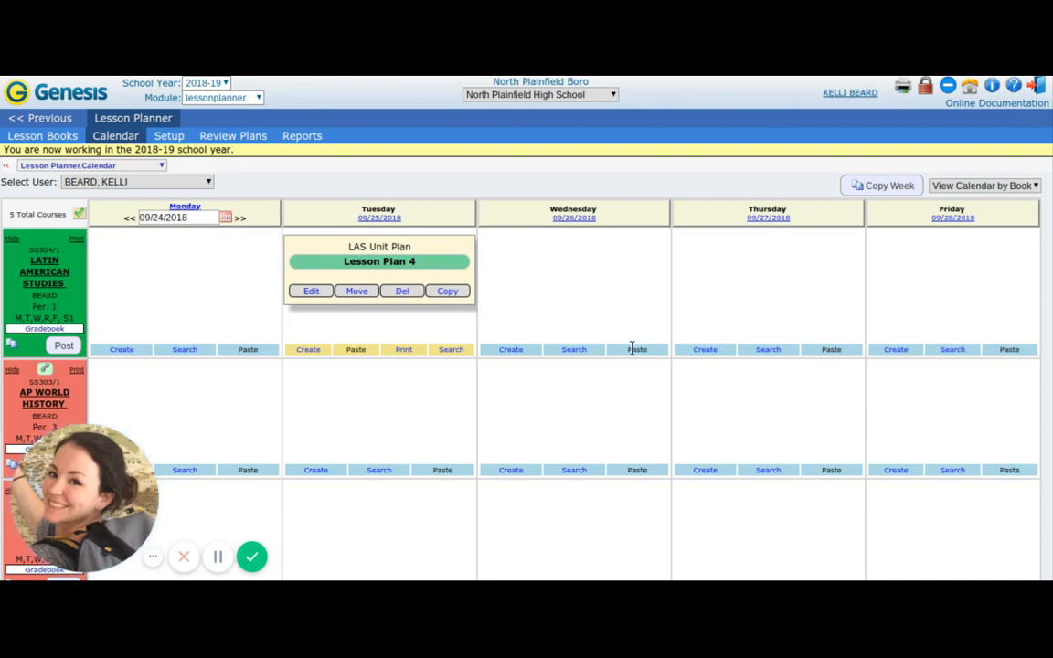
# Copy Lesson Plan 4 from 09/25/2018 to 09/26/2018 in Latin American Studies, assigning the copy to LAS Unit Plan.
pyautogui.click(446, 292)
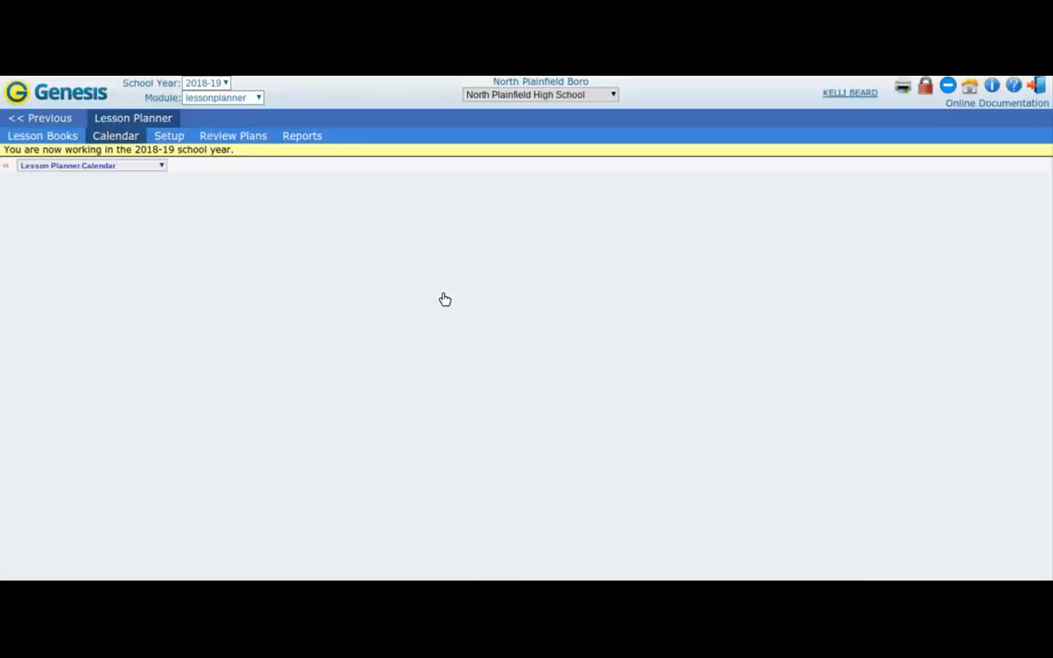
pyautogui.click(637, 351)
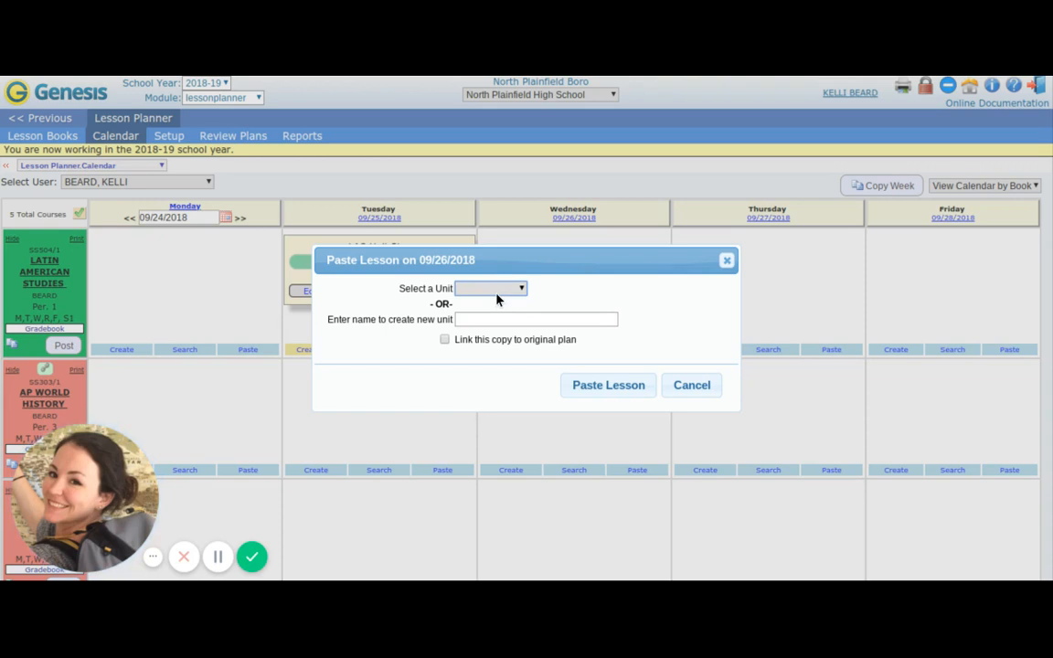
pyautogui.click(494, 340)
pyautogui.click(611, 386)
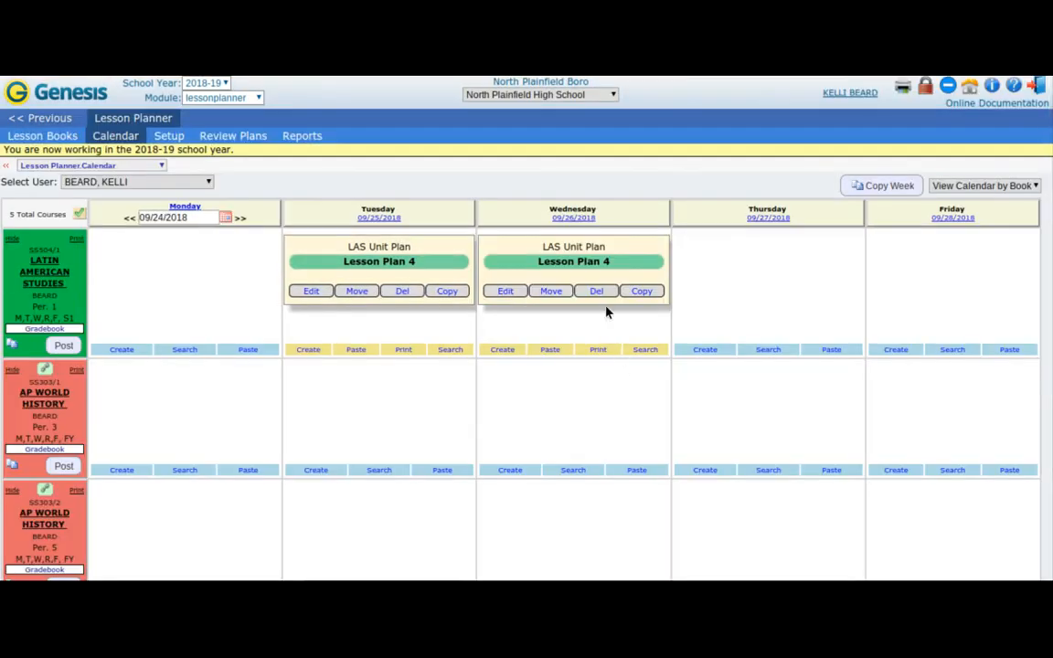
# Delete Lesson Plan 4 from both 09/26/2018 and 09/25/2018 on the Latin American Studies calendar.
pyautogui.click(597, 291)
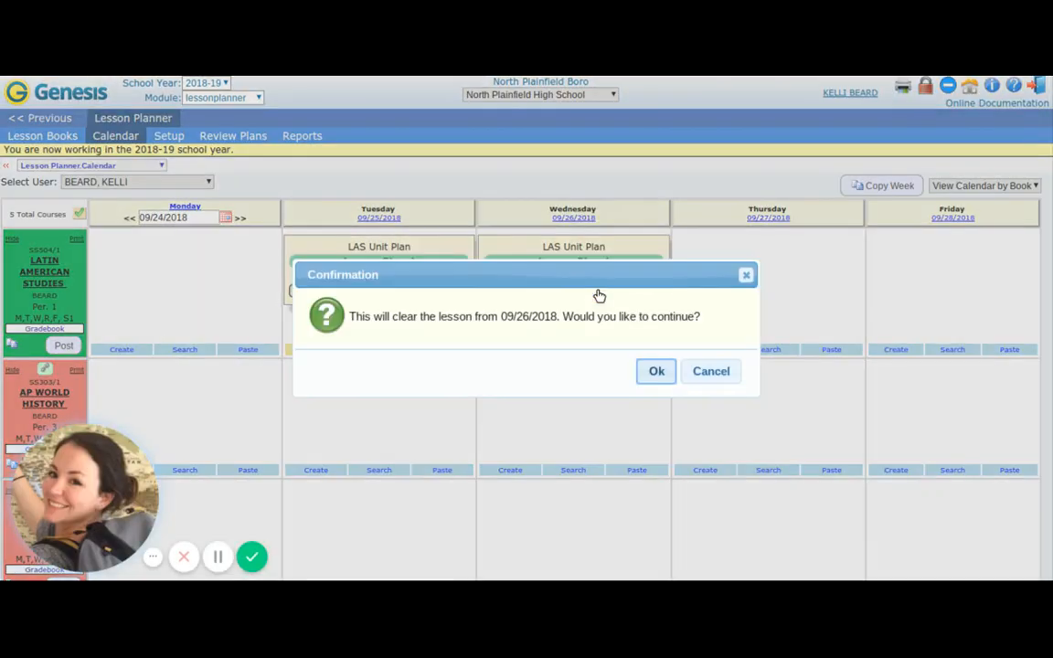
pyautogui.click(649, 375)
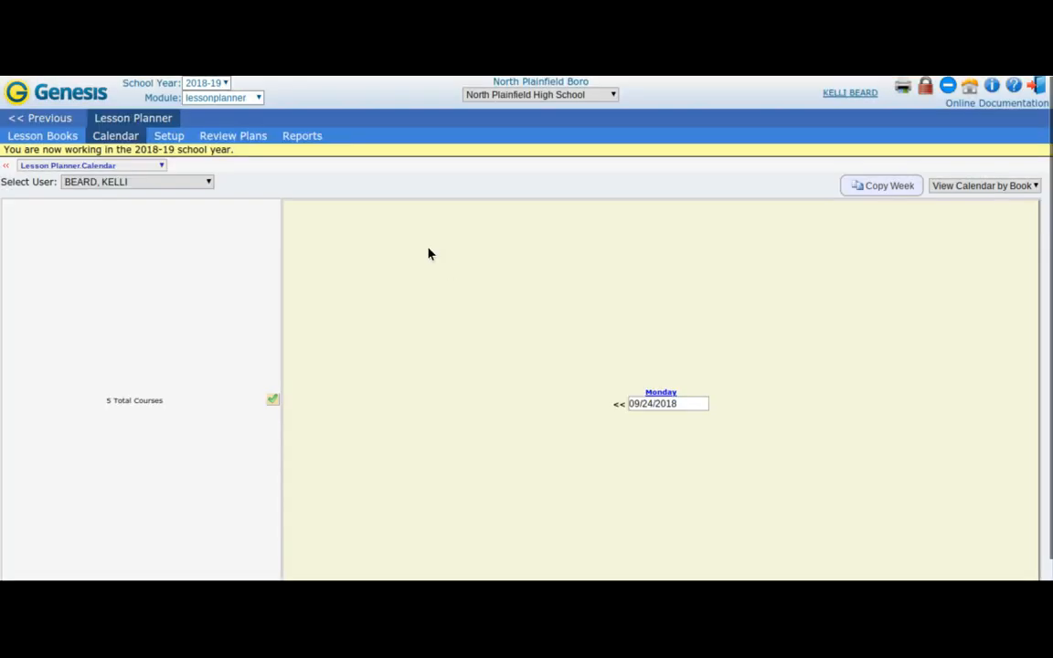
pyautogui.click(400, 292)
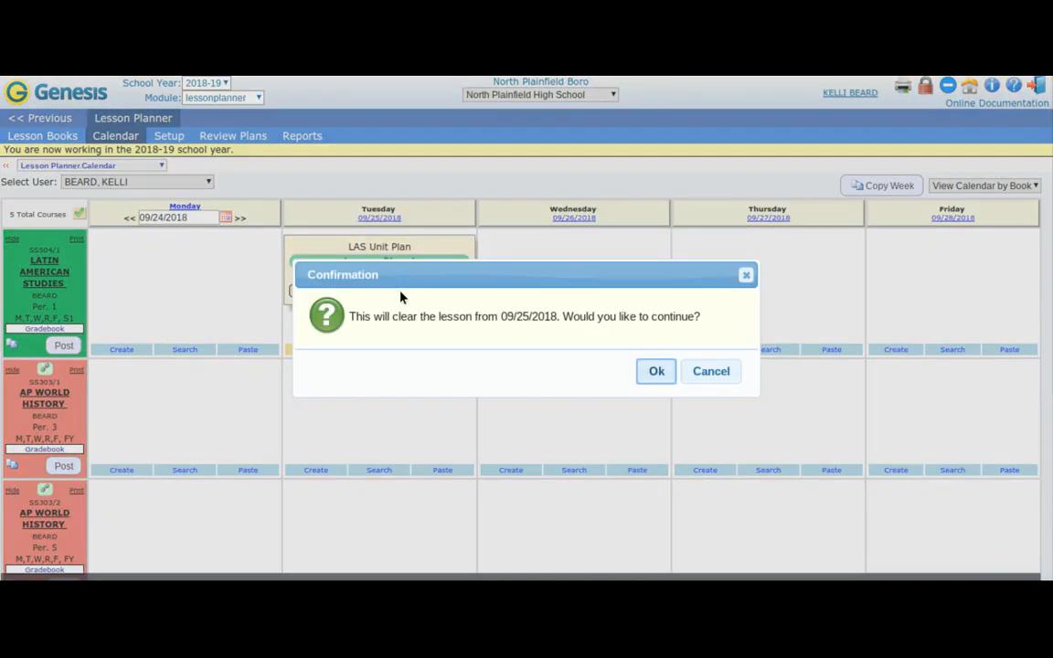
pyautogui.click(654, 371)
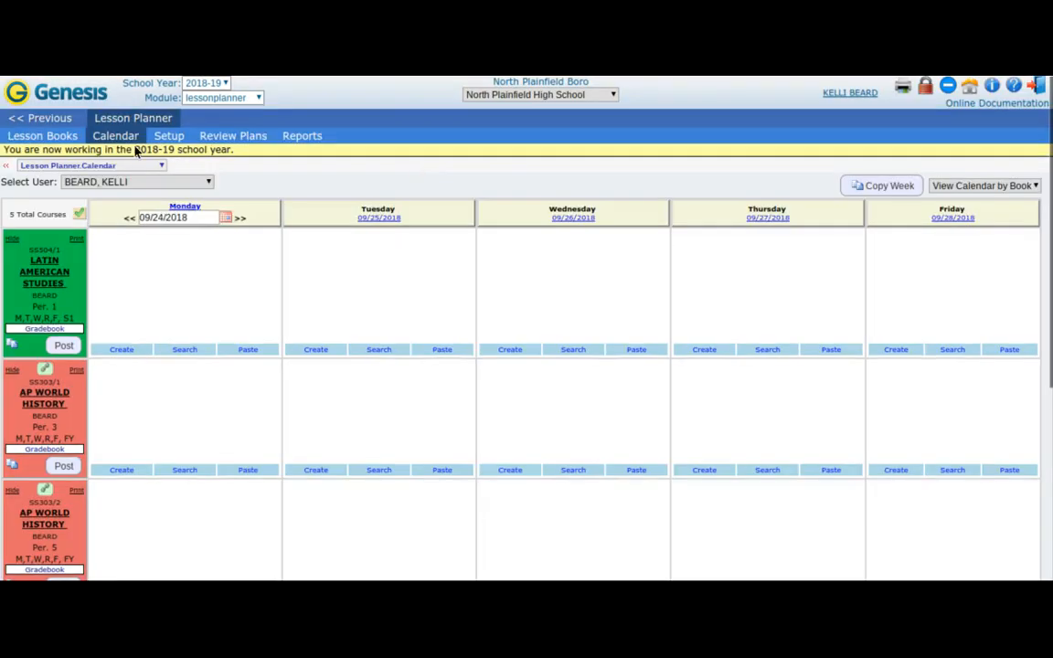
# Clear and save the start date of Mummy Archaeology in the Latin American Studies lesson plans, and check the calendar week of 09/17/2018.
pyautogui.click(59, 139)
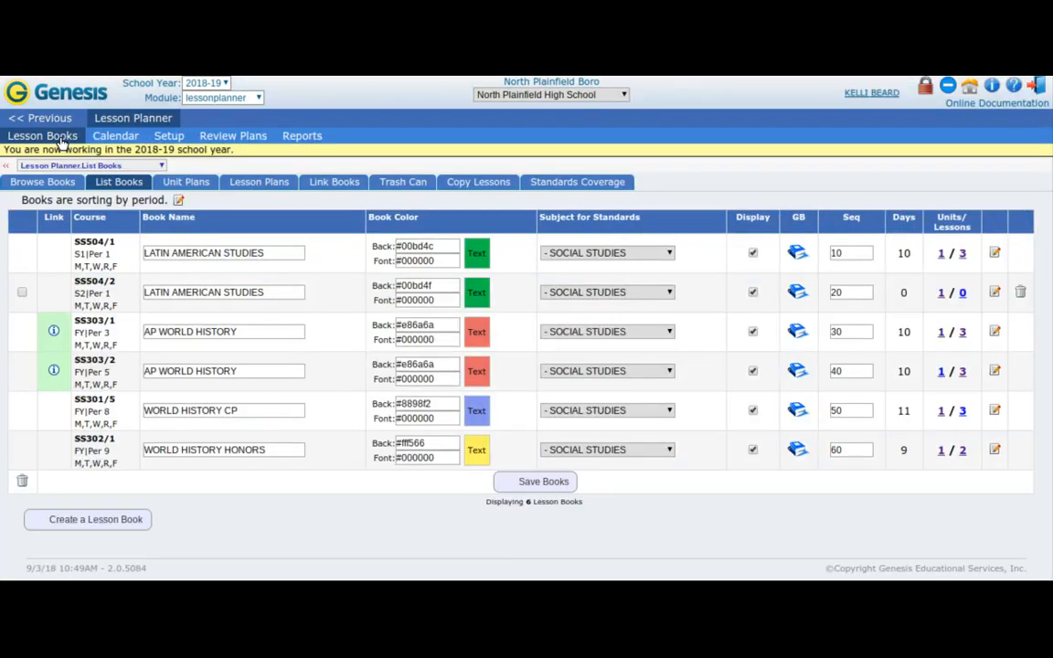
pyautogui.click(277, 182)
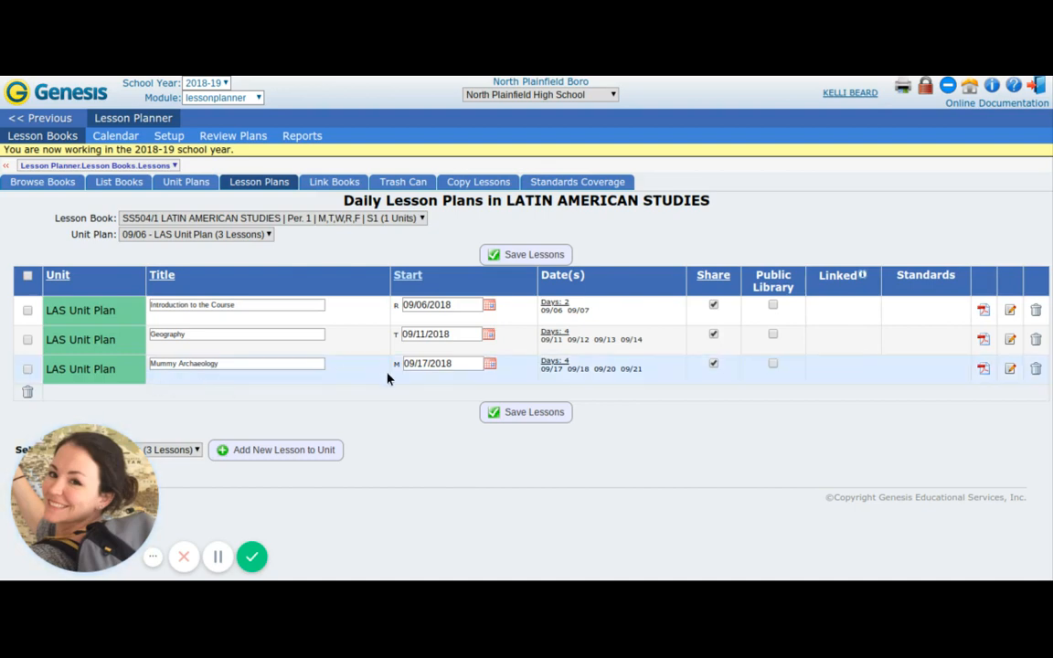
pyautogui.click(464, 360)
pyautogui.press('BackSpace')
pyautogui.press('BackSpace')
pyautogui.press('BackSpace')
pyautogui.press('BackSpace')
pyautogui.press('BackSpace')
pyautogui.press('BackSpace')
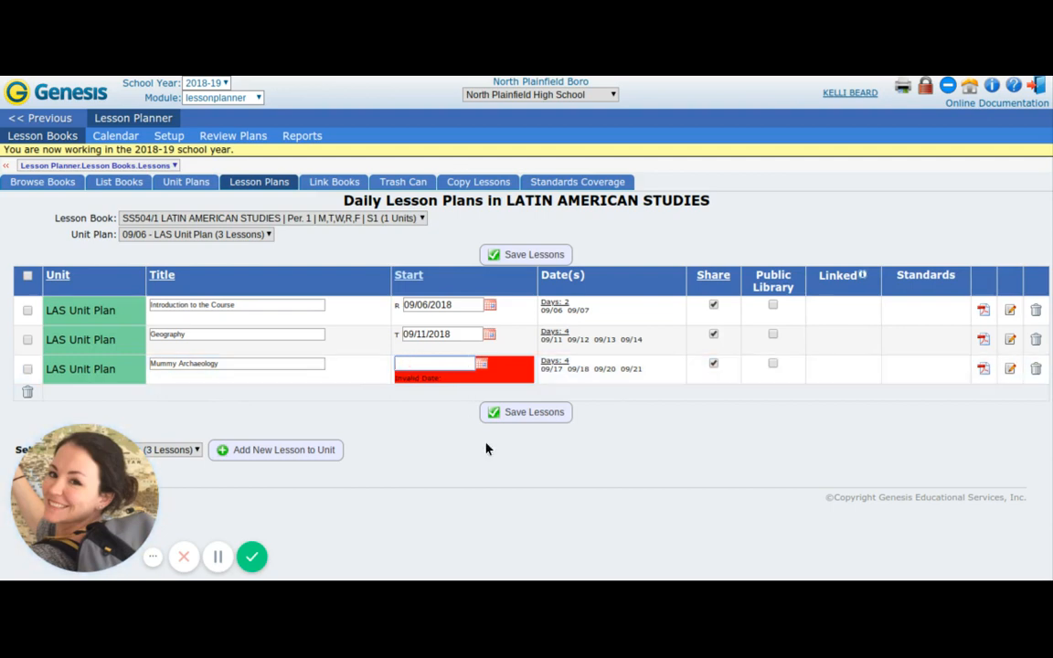
pyautogui.click(529, 412)
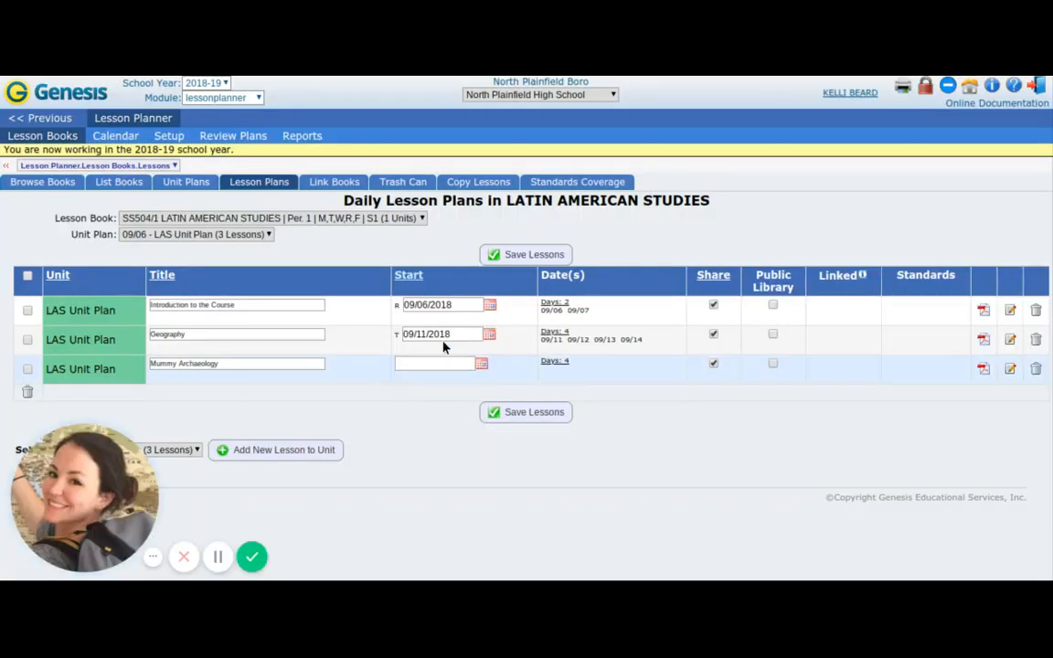
pyautogui.click(116, 136)
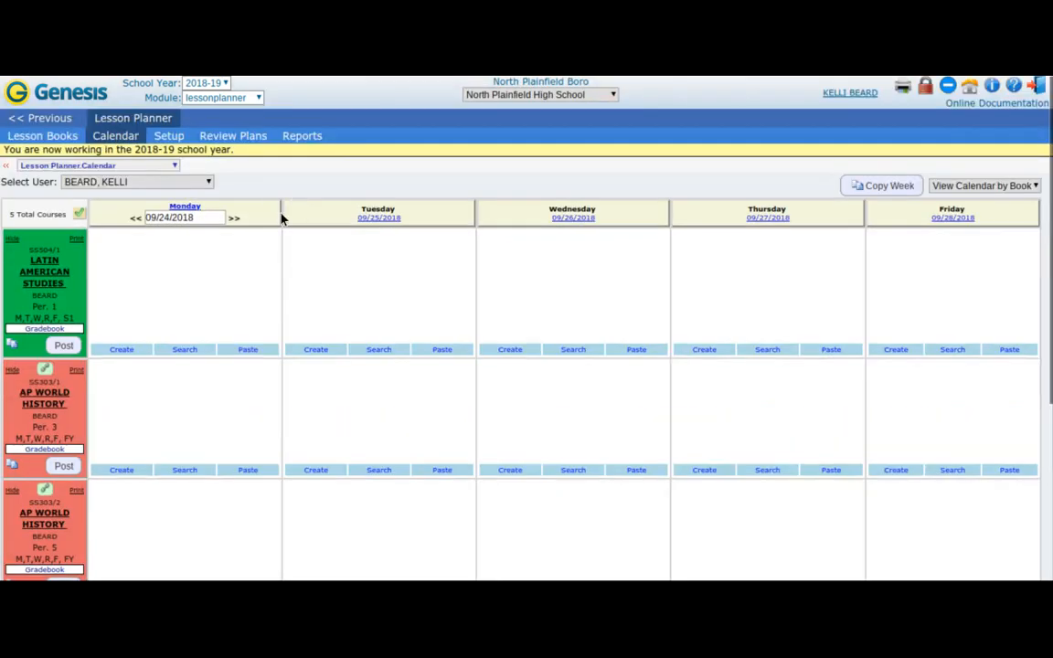
pyautogui.click(129, 219)
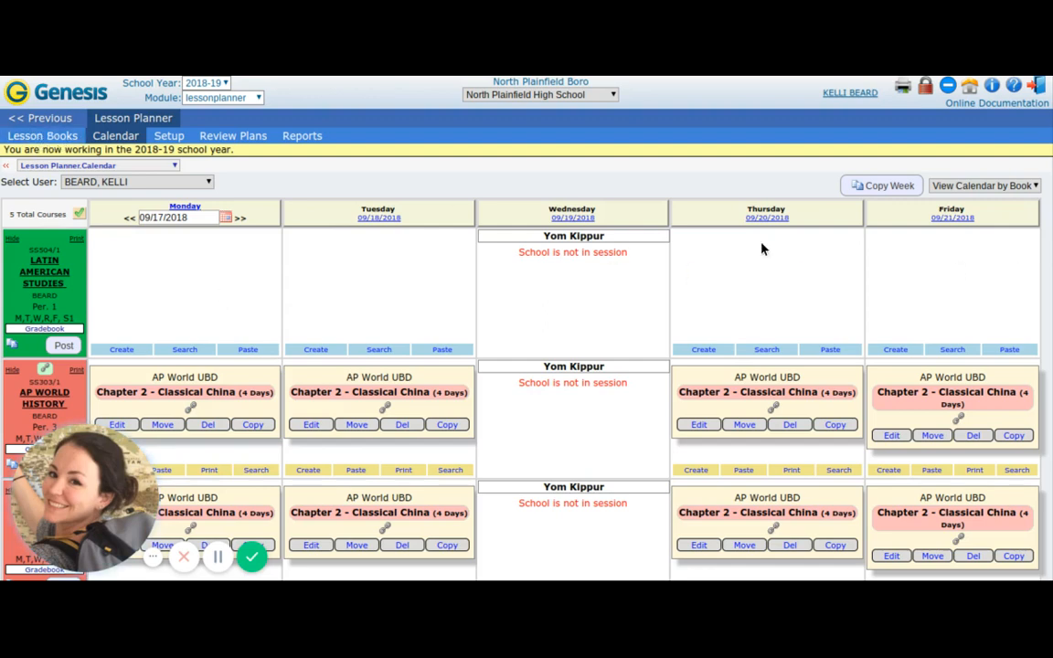
# Set the start date of Mummy Archaeology in the Latin American Studies lesson plans to 09/17/2018 and save the lessons.
pyautogui.click(43, 136)
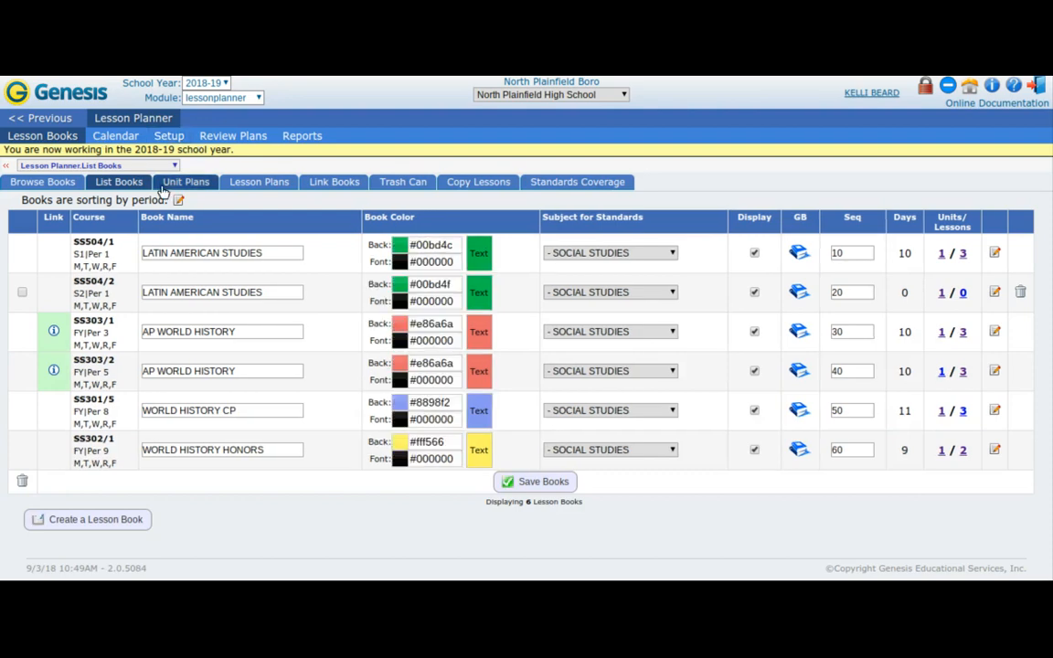
pyautogui.click(250, 182)
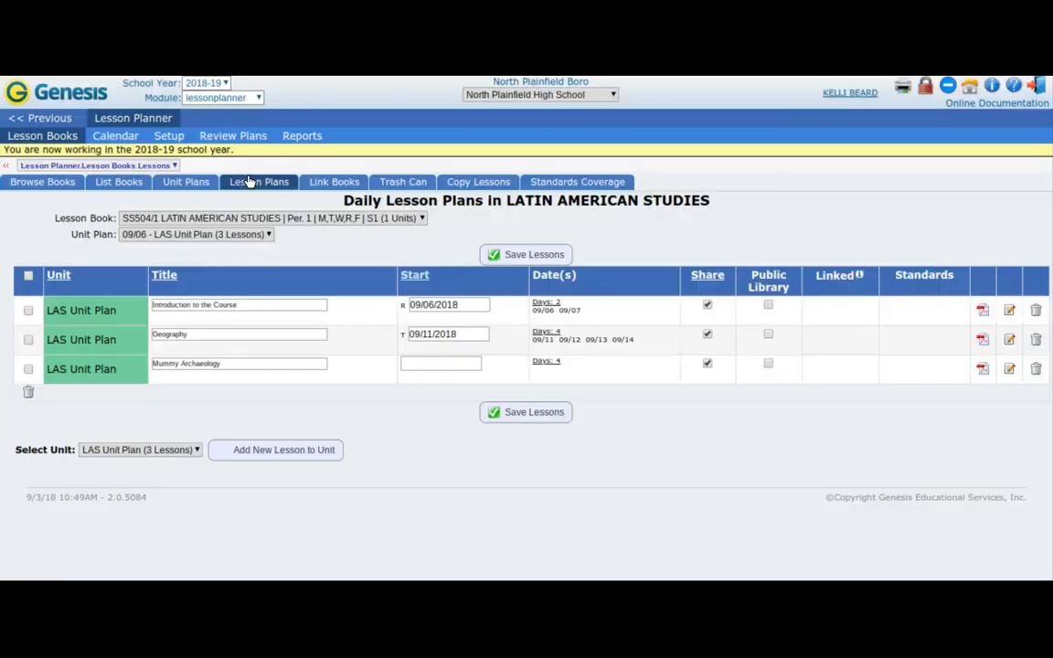
pyautogui.click(482, 365)
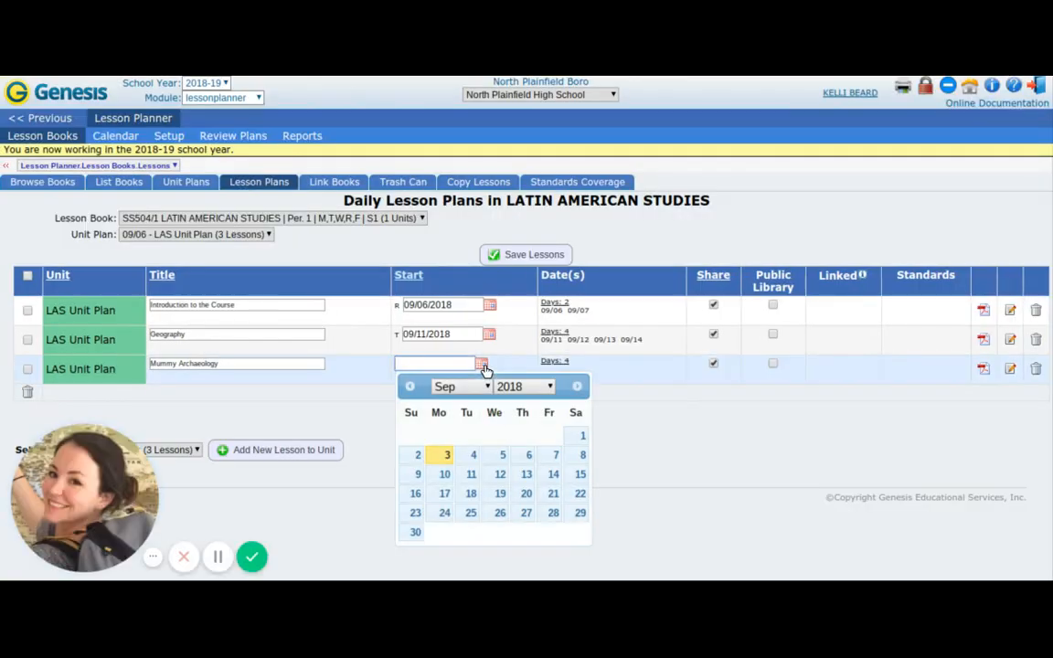
pyautogui.click(447, 495)
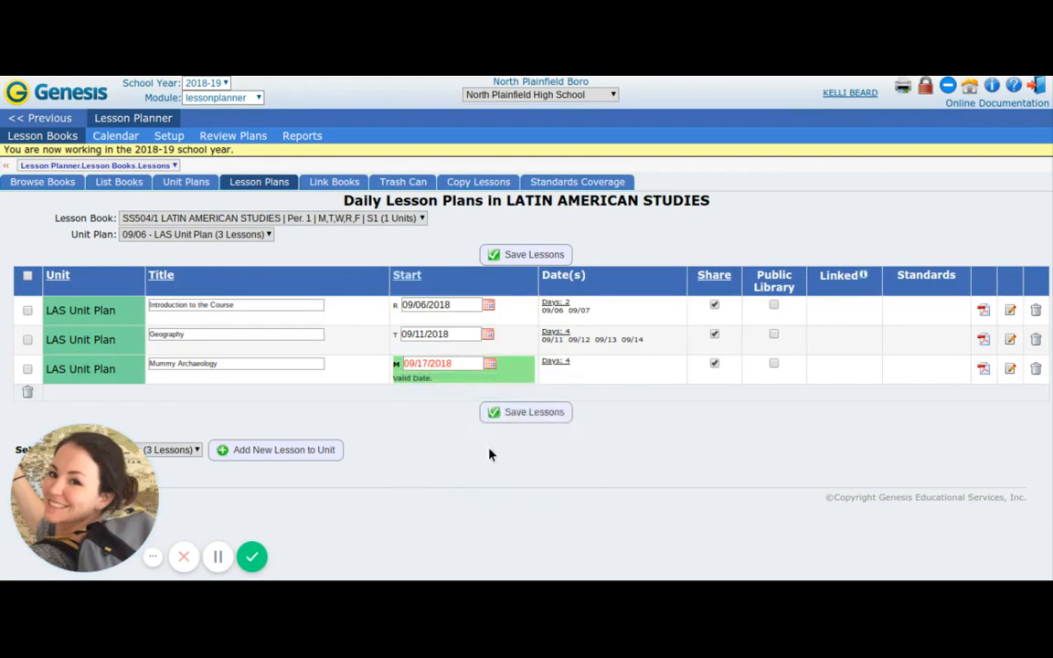
pyautogui.click(536, 414)
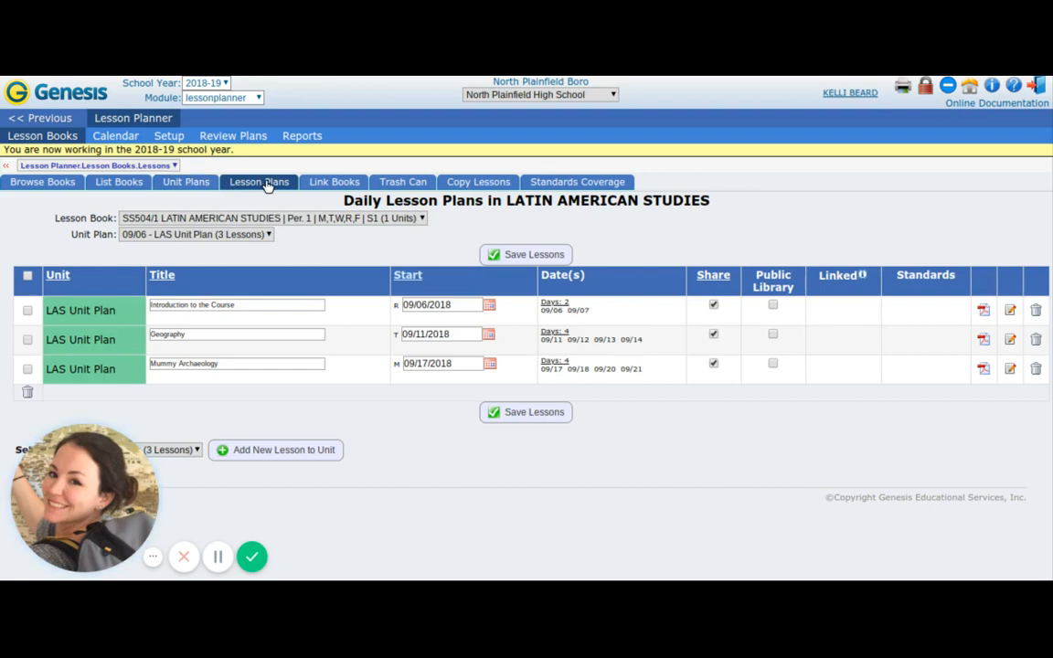
# Review the calendar week of 09/17/2018 and submit all five lesson books for review.
pyautogui.click(115, 139)
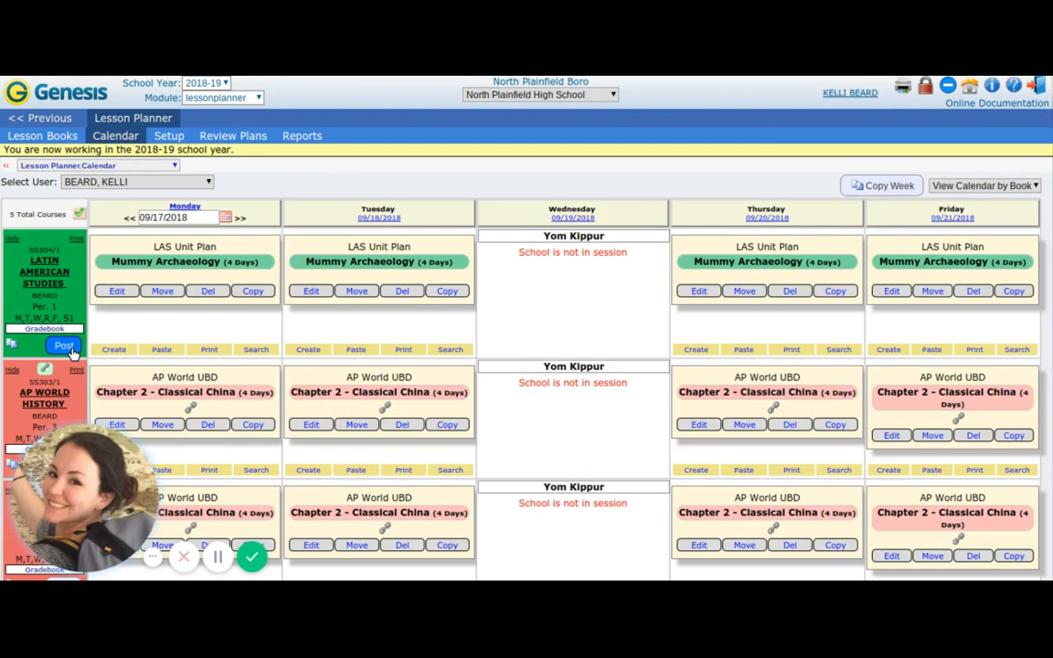
pyautogui.scroll(-2, 71, 352)
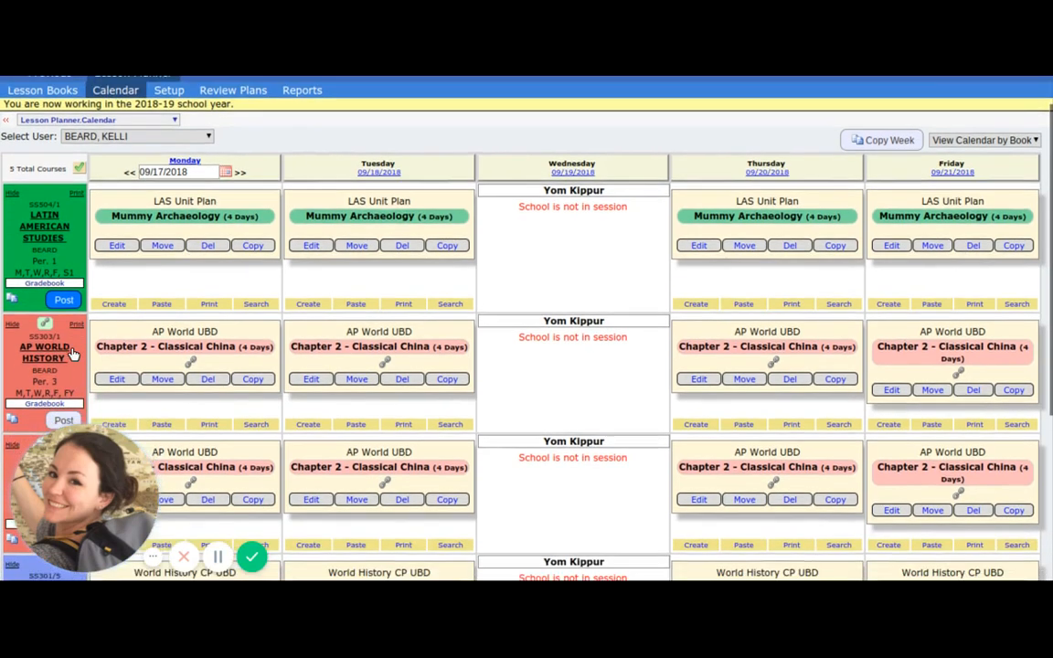
pyautogui.scroll(-1, 73, 354)
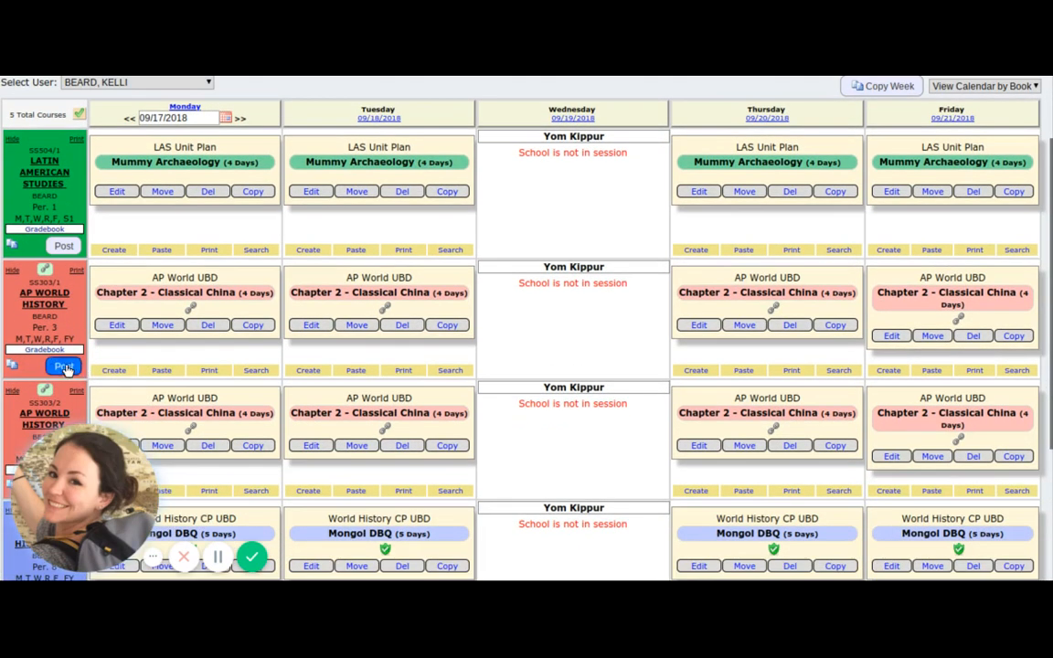
pyautogui.scroll(-2, 72, 328)
pyautogui.scroll(5, 66, 370)
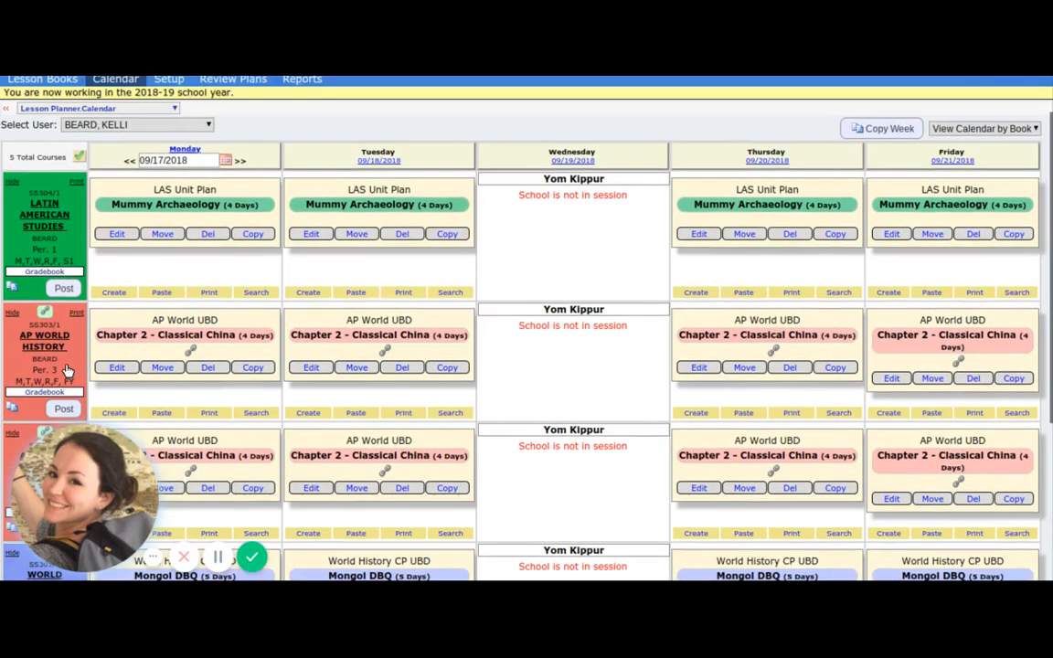
pyautogui.scroll(1, 65, 371)
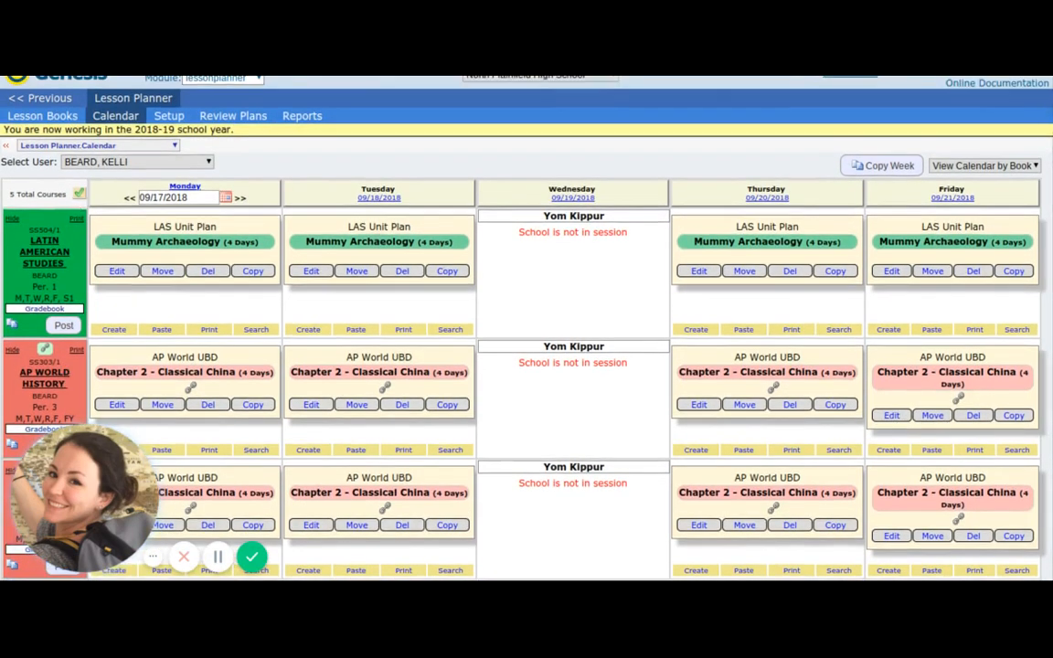
pyautogui.click(80, 195)
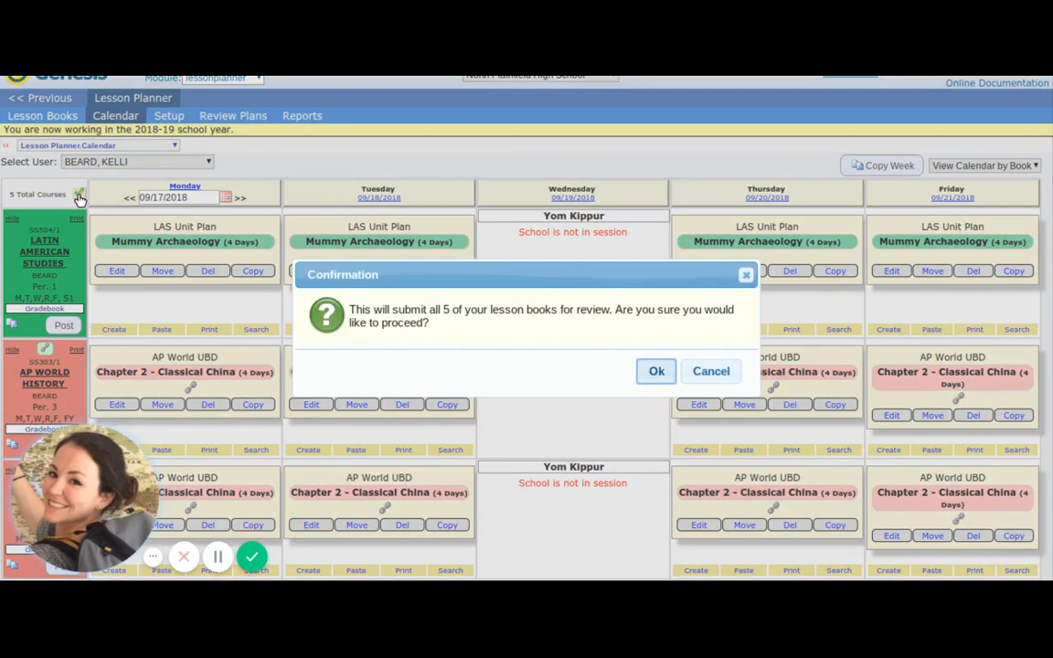
pyautogui.click(656, 372)
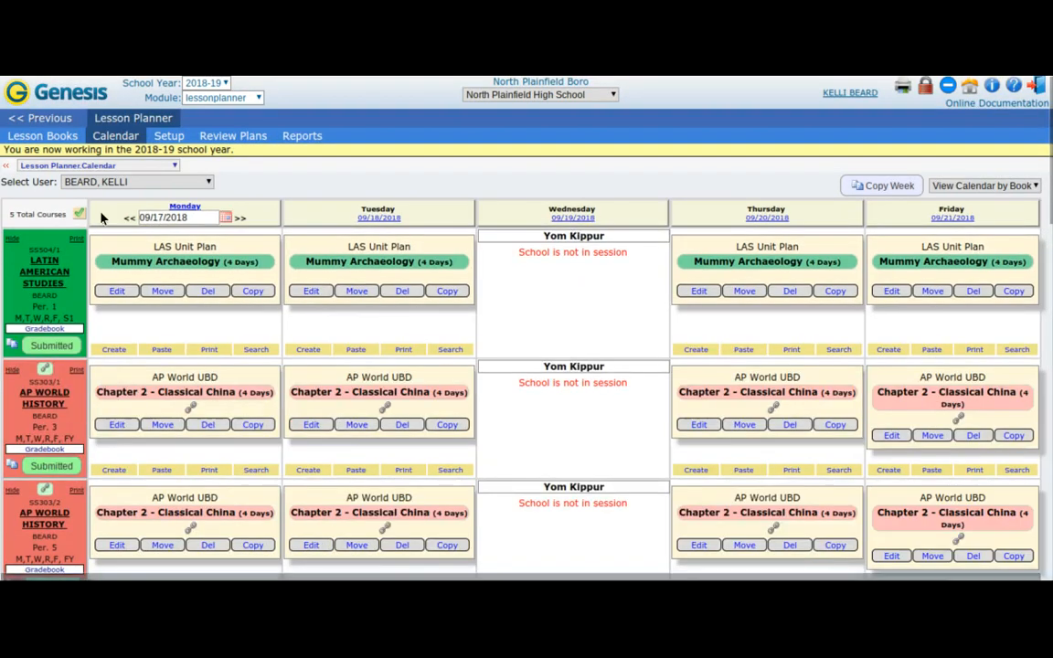
pyautogui.click(78, 214)
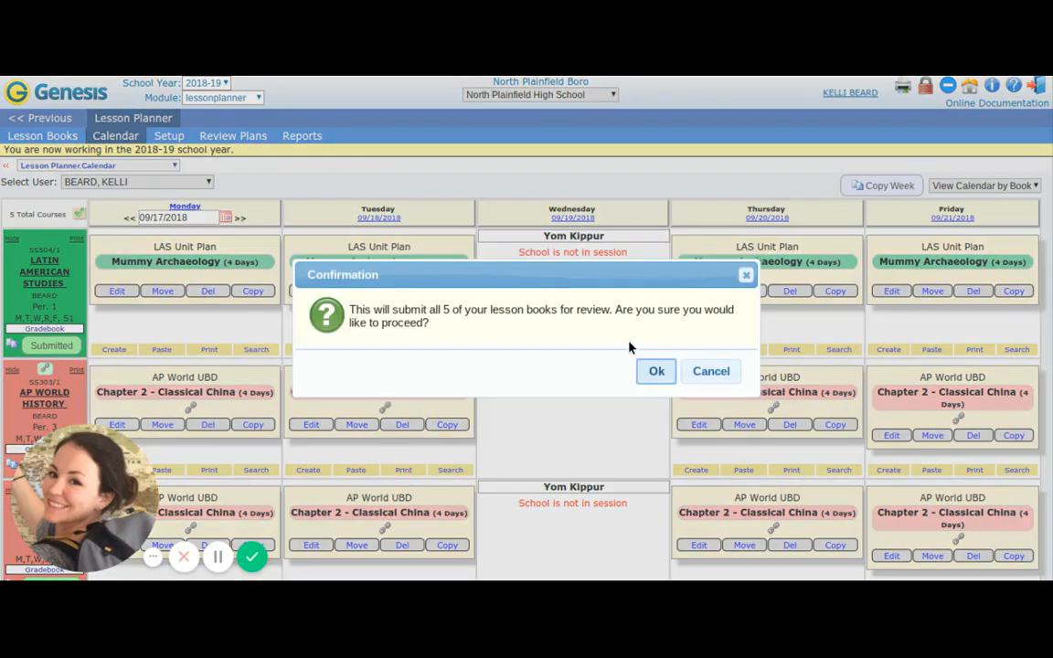
pyautogui.click(712, 373)
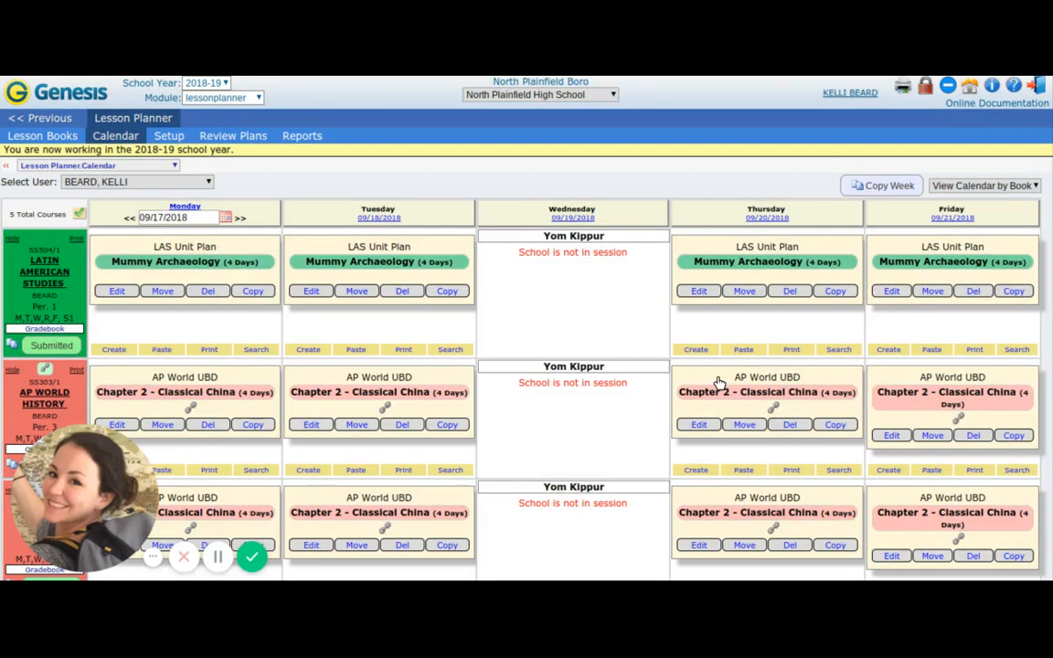
# Withdraw the Latin American Studies and AP World History period 3 plans for the week of 09/17/2018 from review.
pyautogui.click(55, 345)
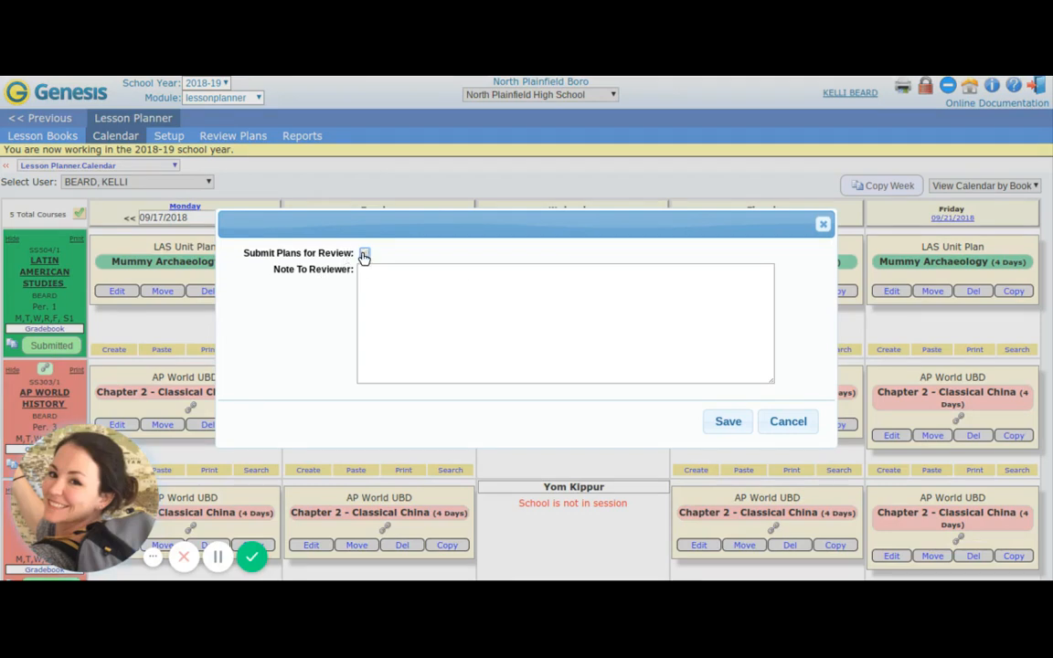
pyautogui.click(729, 422)
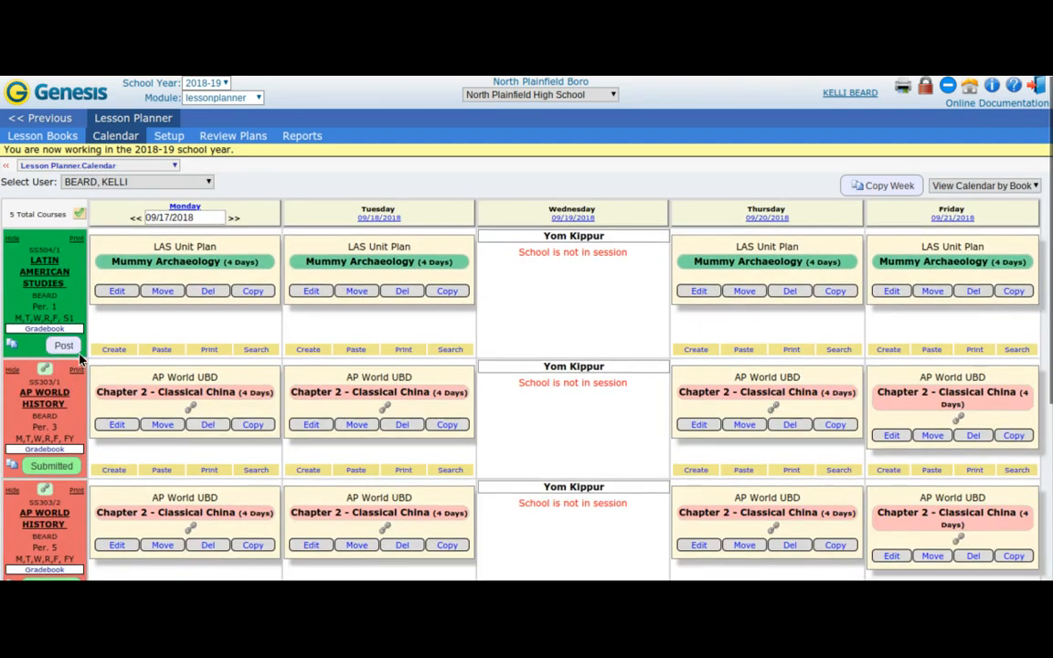
pyautogui.scroll(-2, 77, 357)
pyautogui.scroll(-3, 82, 354)
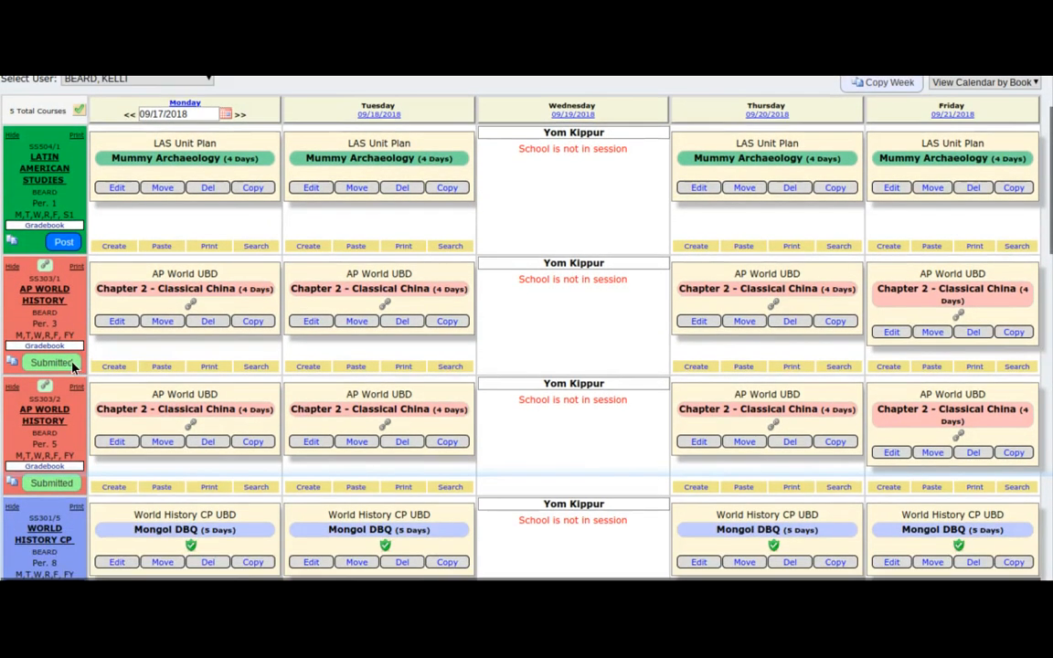
pyautogui.click(71, 366)
pyautogui.click(727, 421)
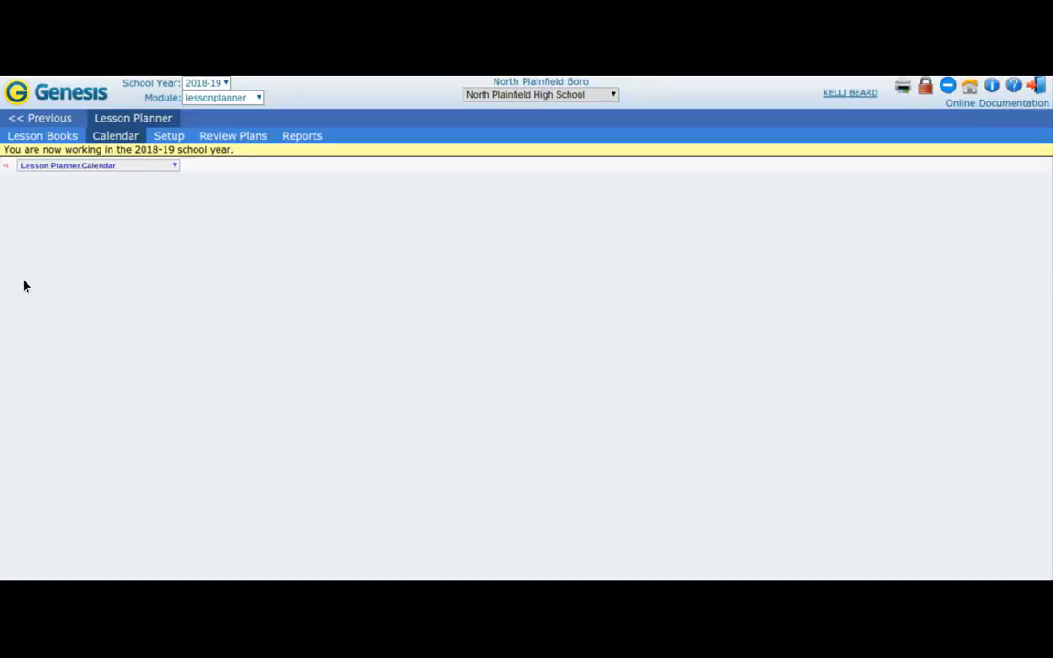
# Withdraw the AP World History period 5 plans for the week of 09/17/2018 from review.
pyautogui.scroll(-5, 25, 285)
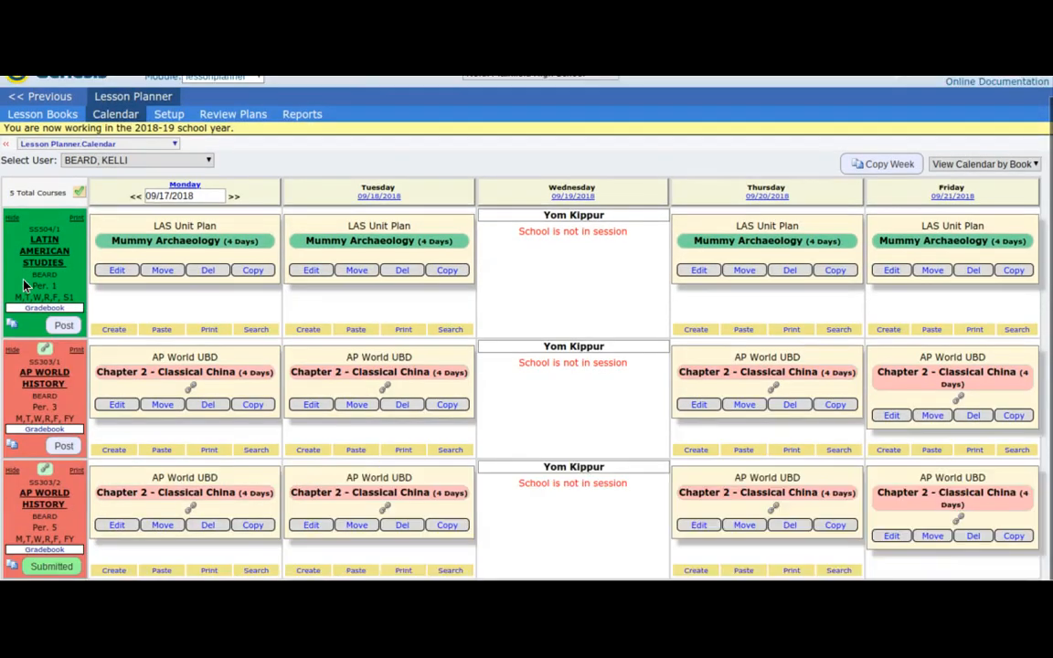
pyautogui.scroll(-1, 48, 283)
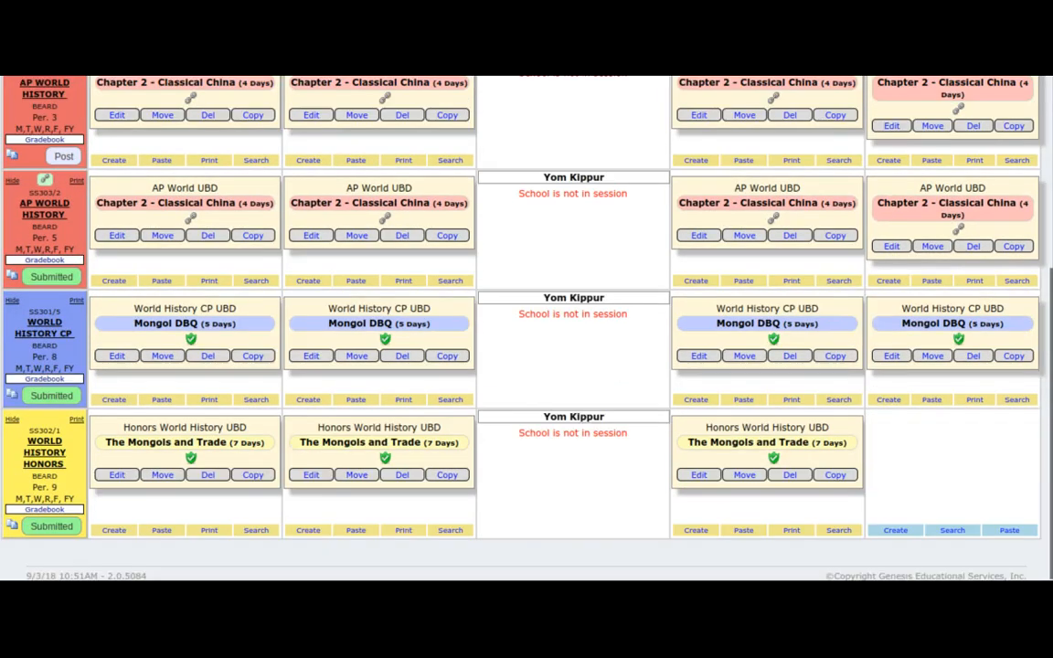
pyautogui.click(47, 277)
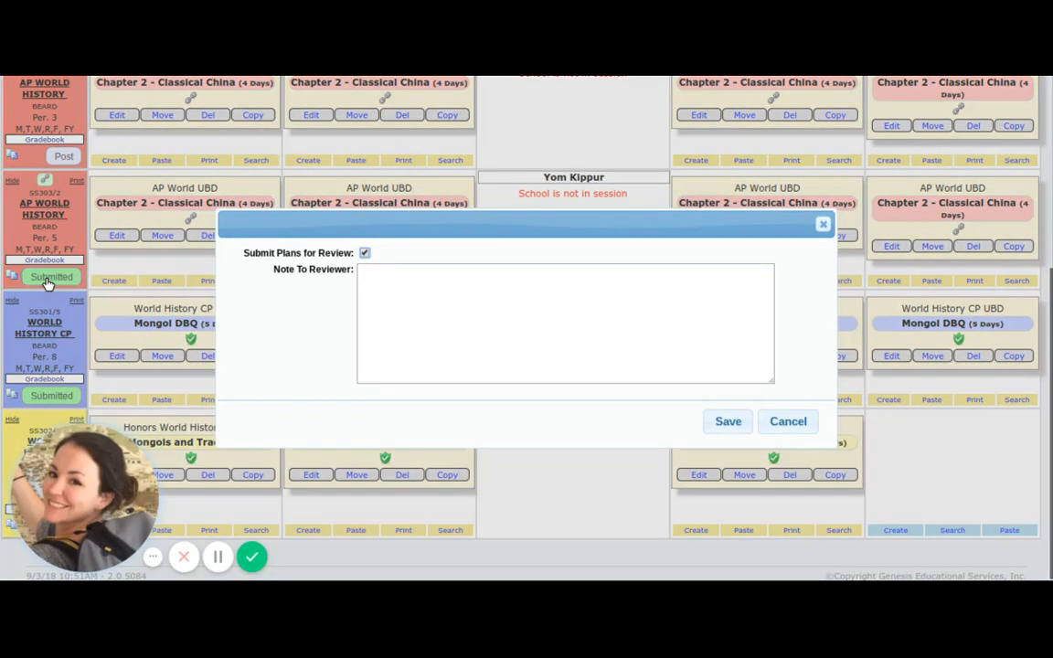
pyautogui.click(364, 253)
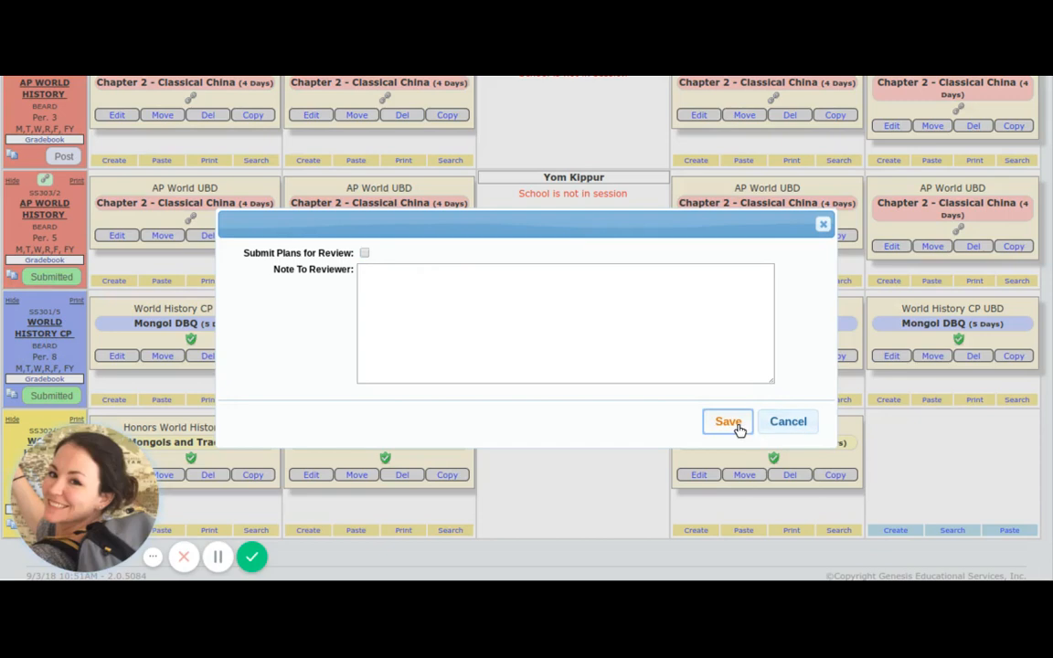
pyautogui.click(727, 422)
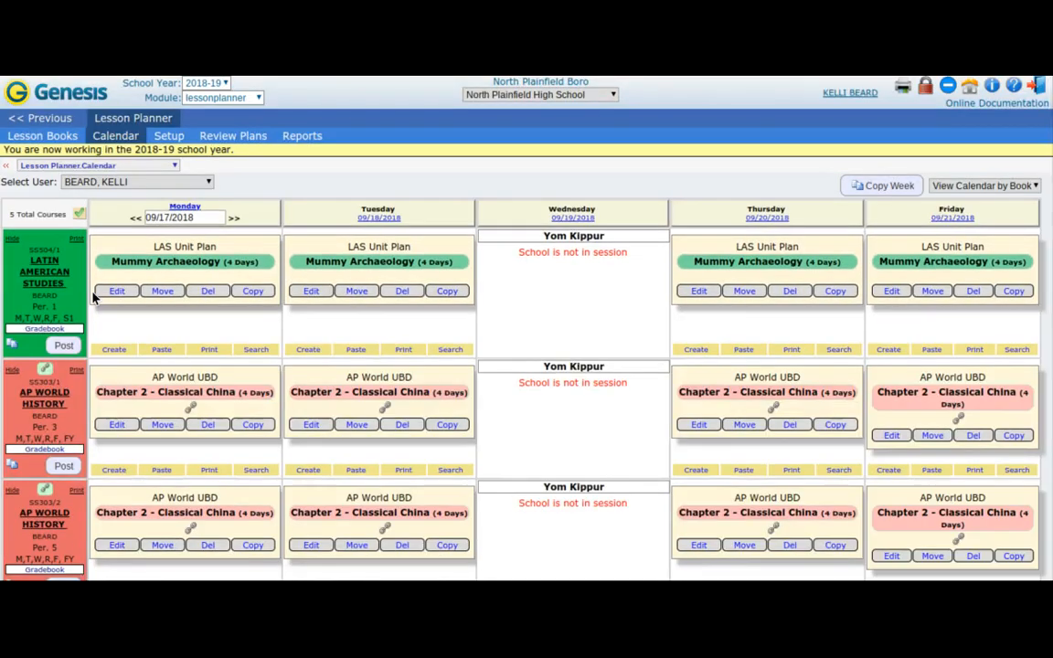
# Switch the calendar to the by-date view and start submitting all plans for review, but cancel at the confirmation.
pyautogui.scroll(-5, 82, 261)
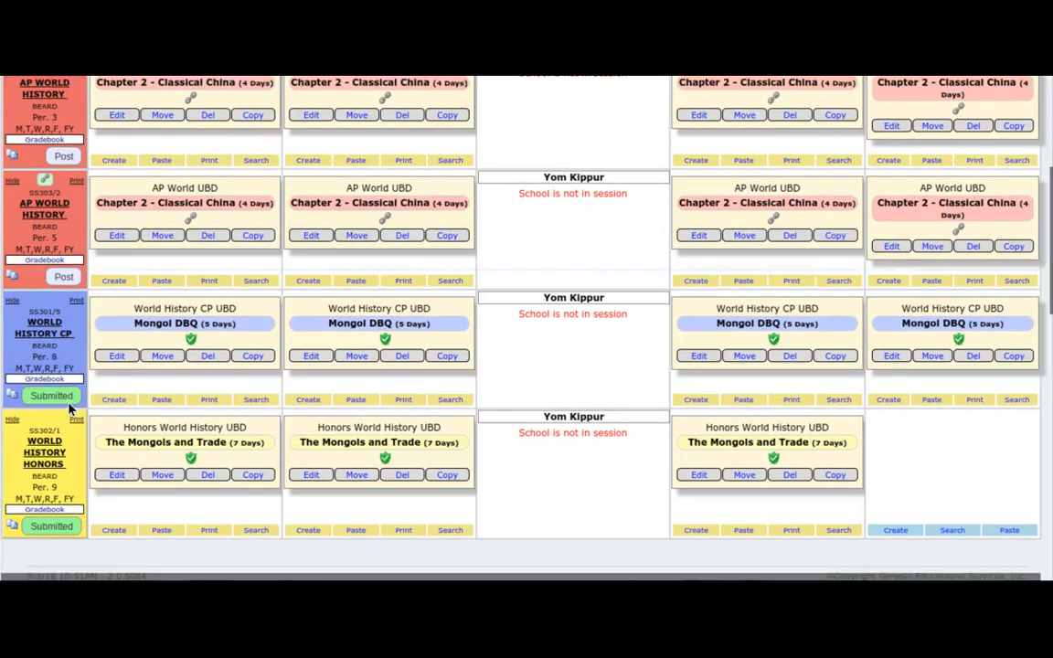
pyautogui.scroll(3, 175, 290)
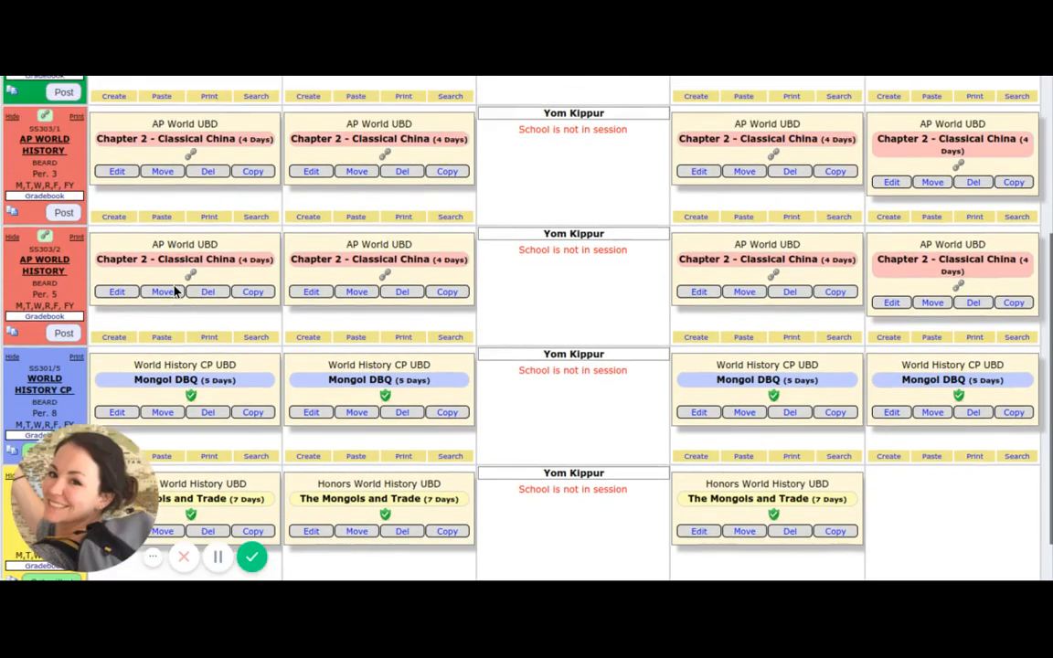
pyautogui.scroll(3, 176, 290)
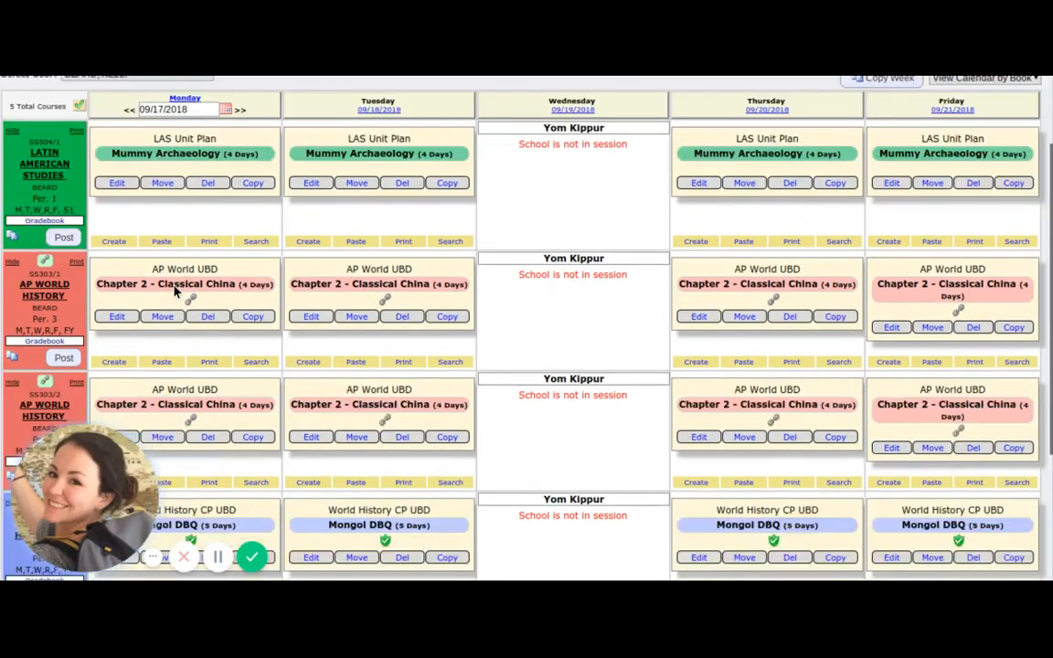
pyautogui.scroll(2, 185, 250)
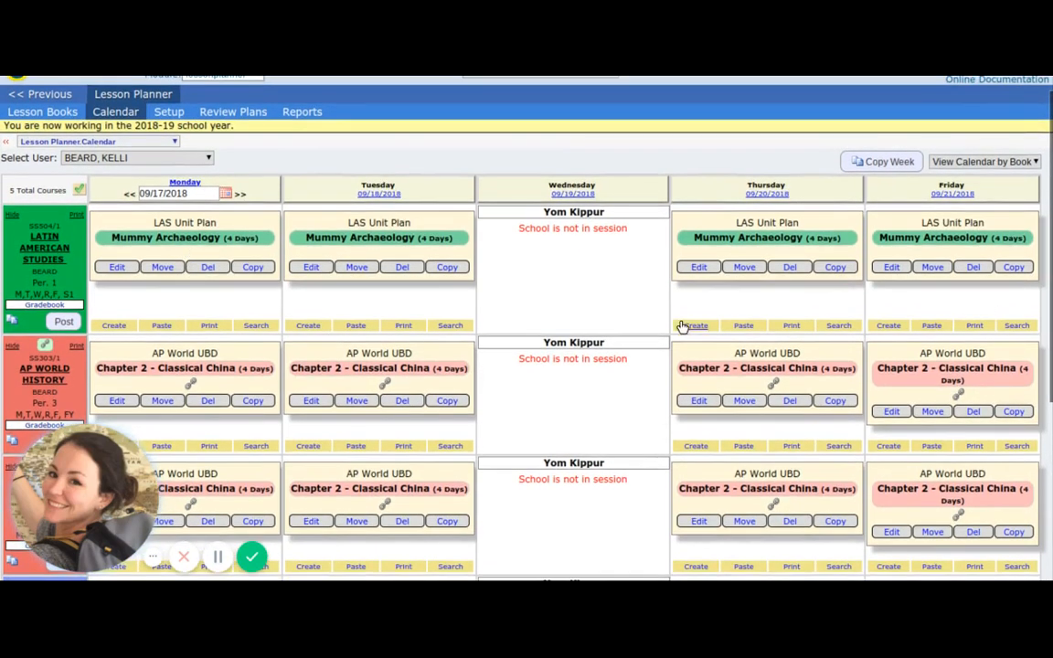
pyautogui.click(976, 161)
pyautogui.click(988, 207)
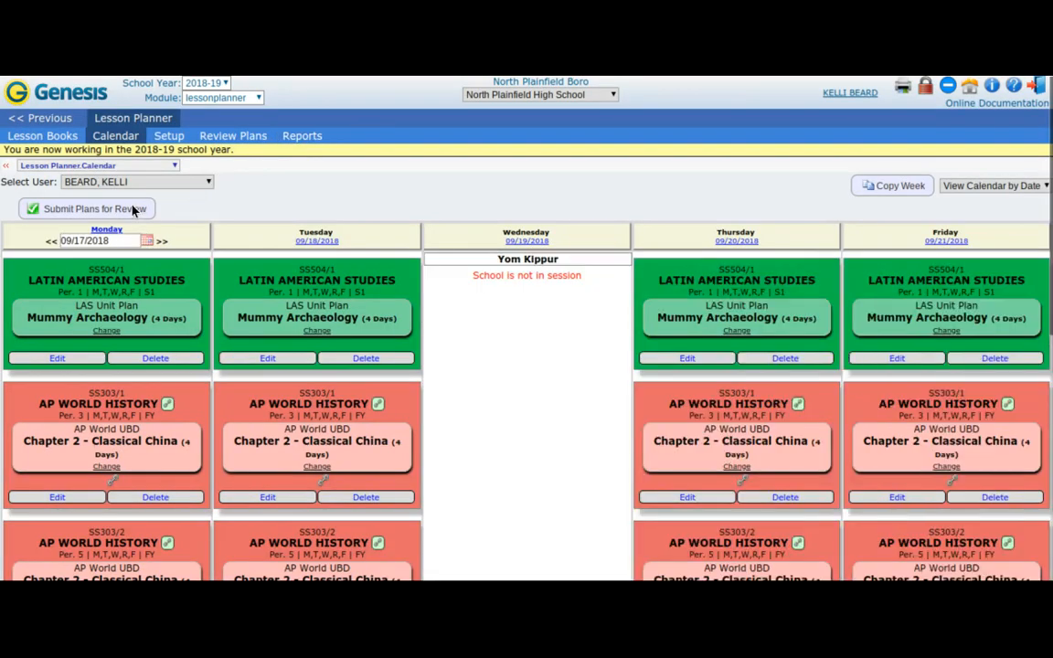
pyautogui.click(133, 209)
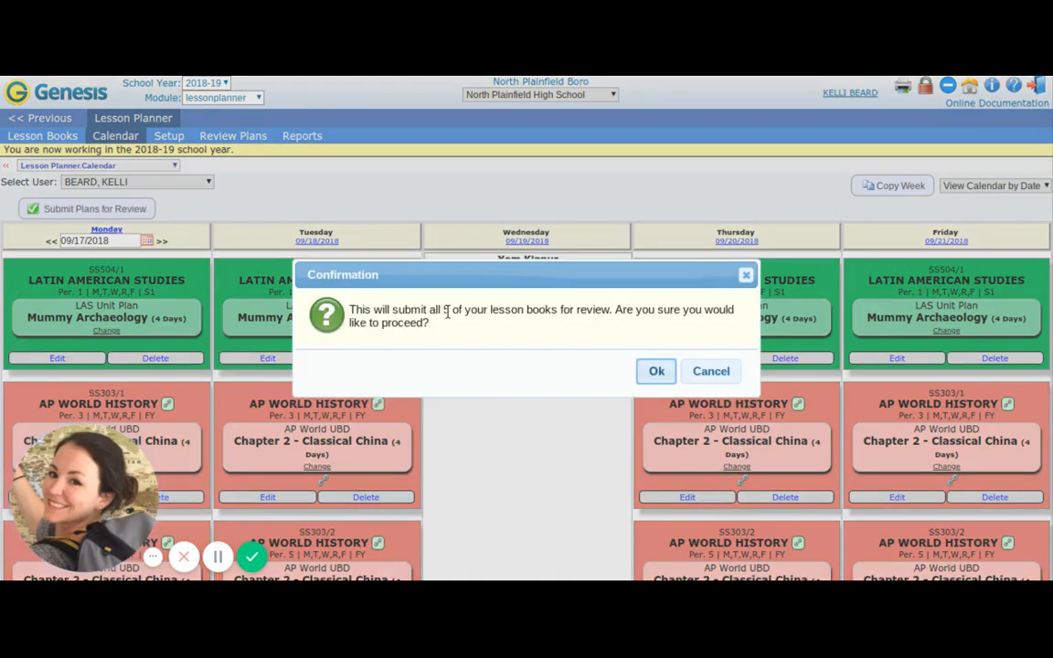
pyautogui.click(706, 377)
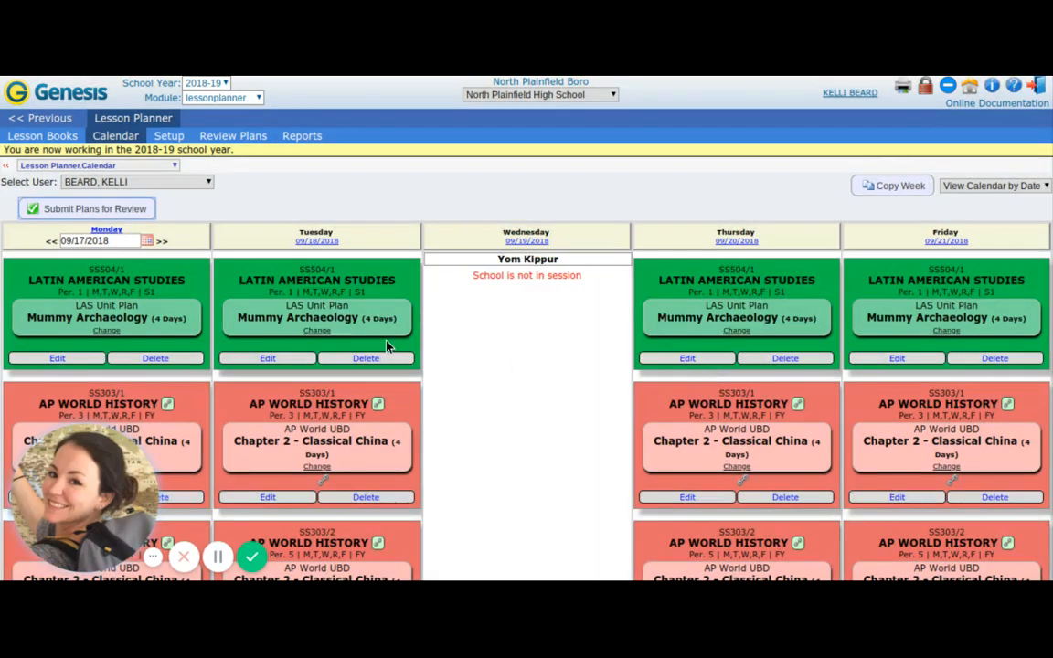
# Examine the week of 09/17/2018 in the by-date view and return the calendar to the by-book view.
pyautogui.scroll(-1, 386, 345)
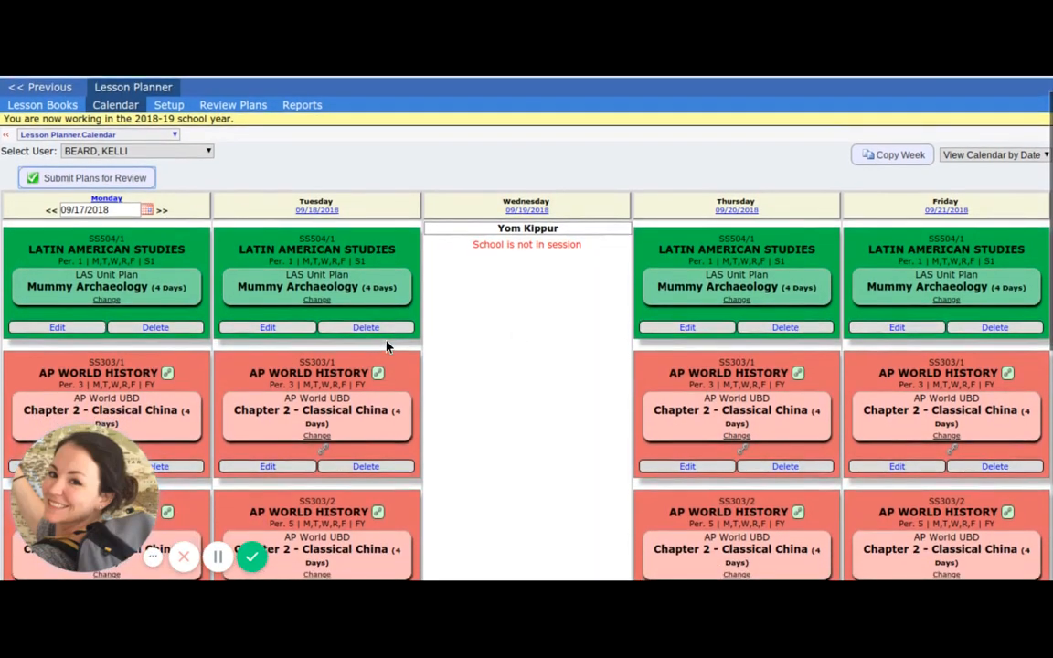
pyautogui.scroll(-5, 386, 346)
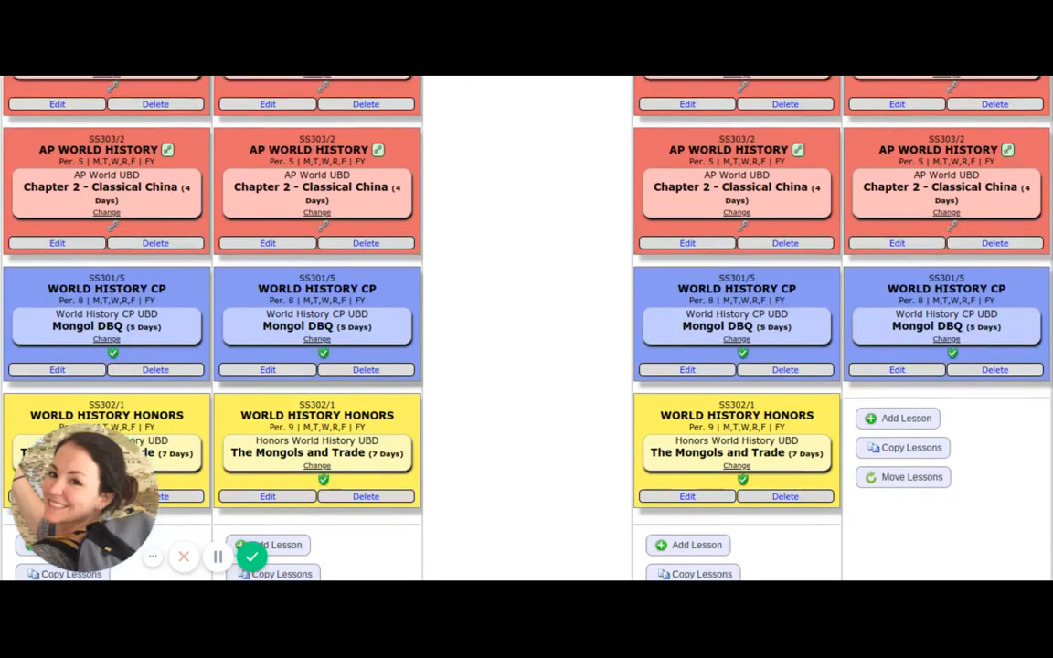
pyautogui.scroll(5, 475, 330)
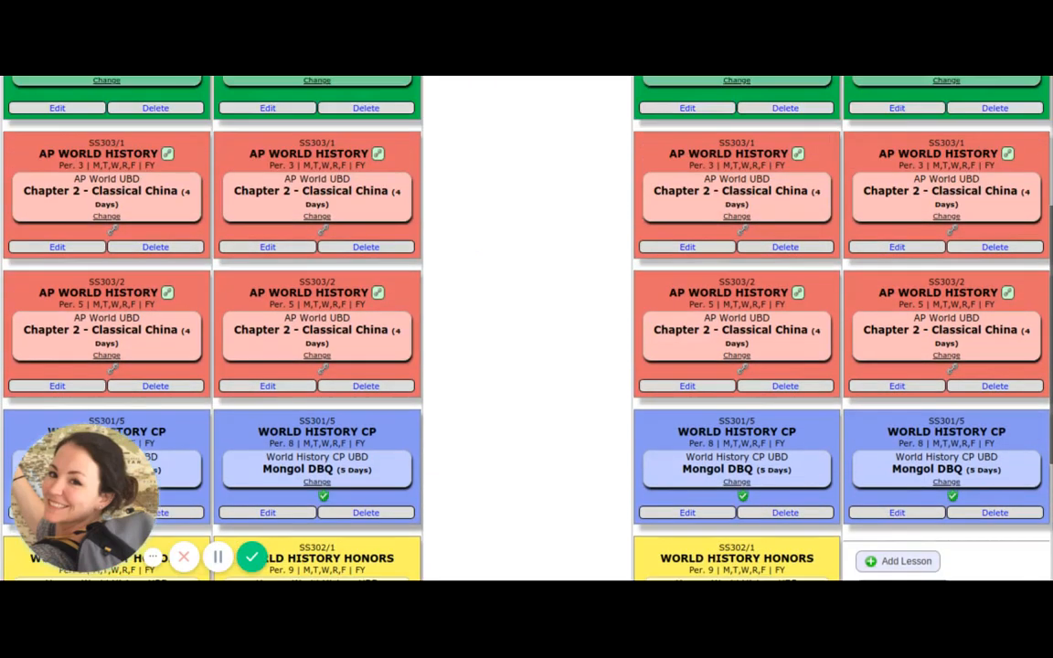
pyautogui.scroll(5, 499, 254)
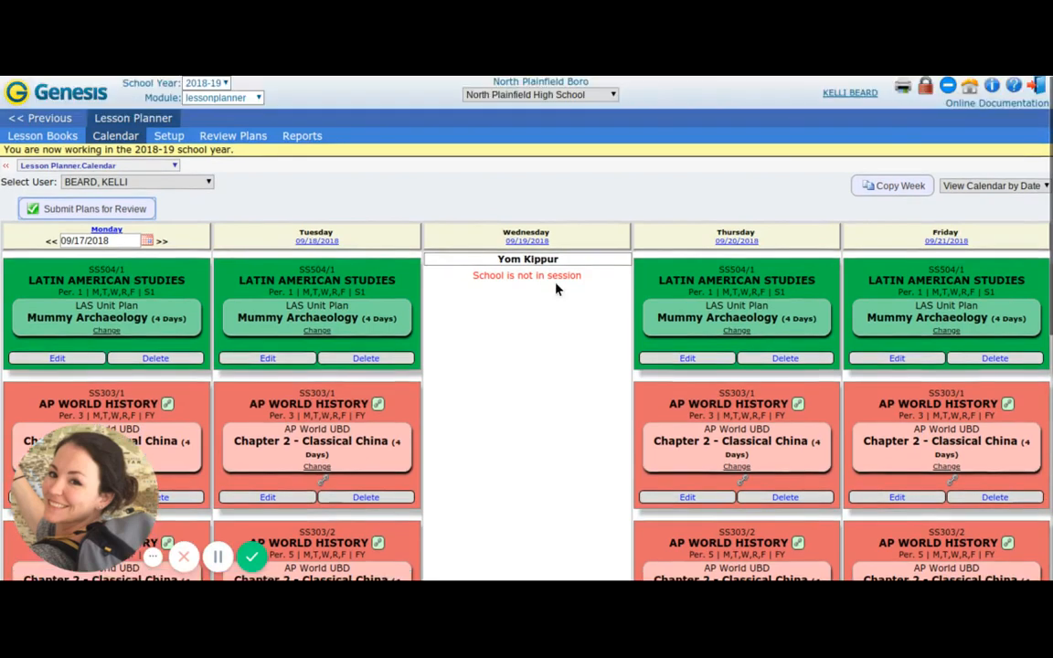
pyautogui.click(1013, 213)
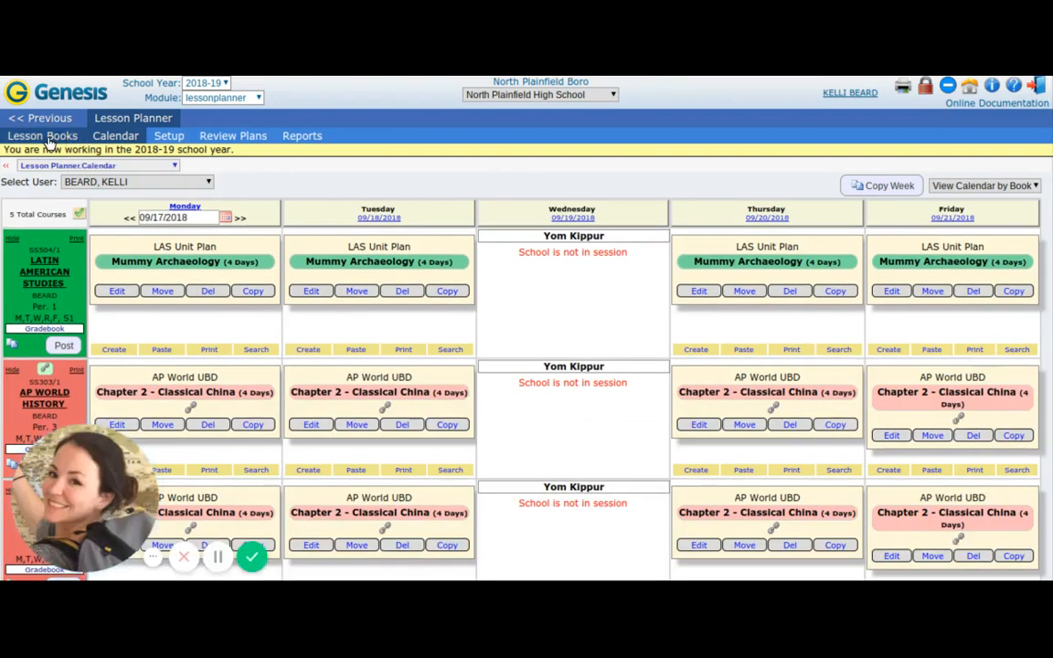
# Review the list of lesson books with their subjects for standards and open the daily lesson plans of Latin American Studies.
pyautogui.click(51, 139)
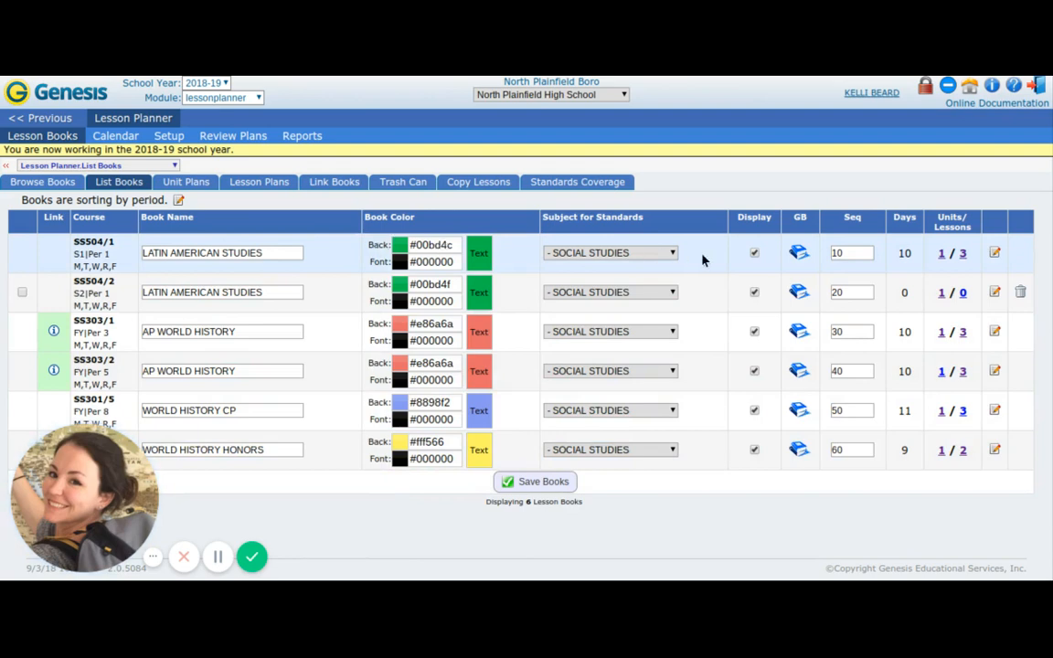
pyautogui.click(673, 254)
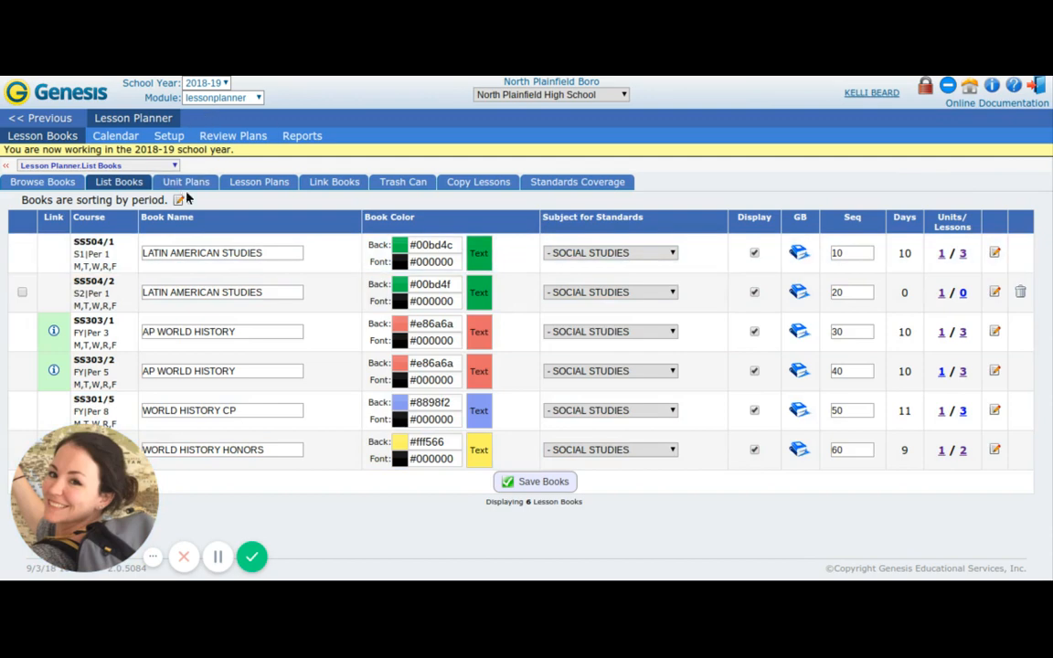
pyautogui.click(262, 186)
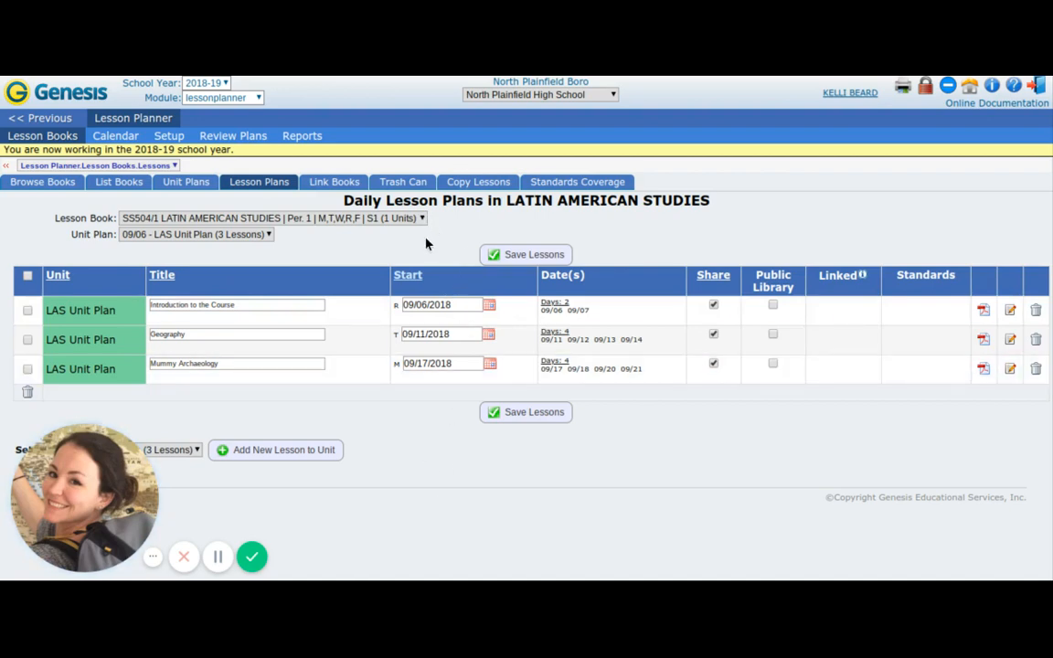
# Send a Lesson Pal request to a teacher, selecting the teacher's name in the Lesson Planner setup.
pyautogui.click(174, 143)
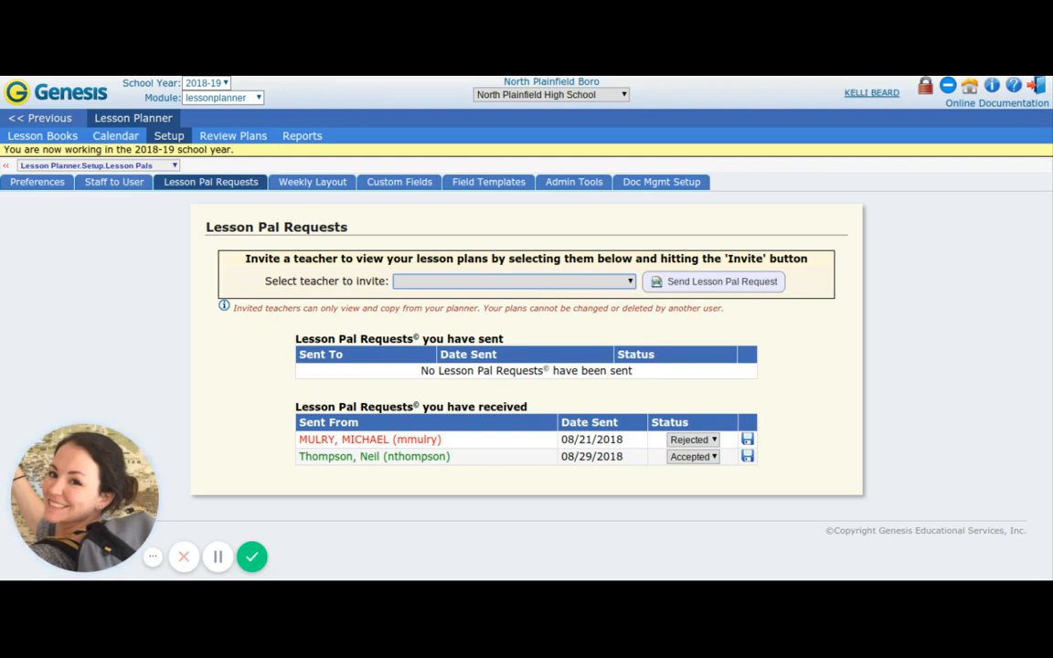
pyautogui.press('k')
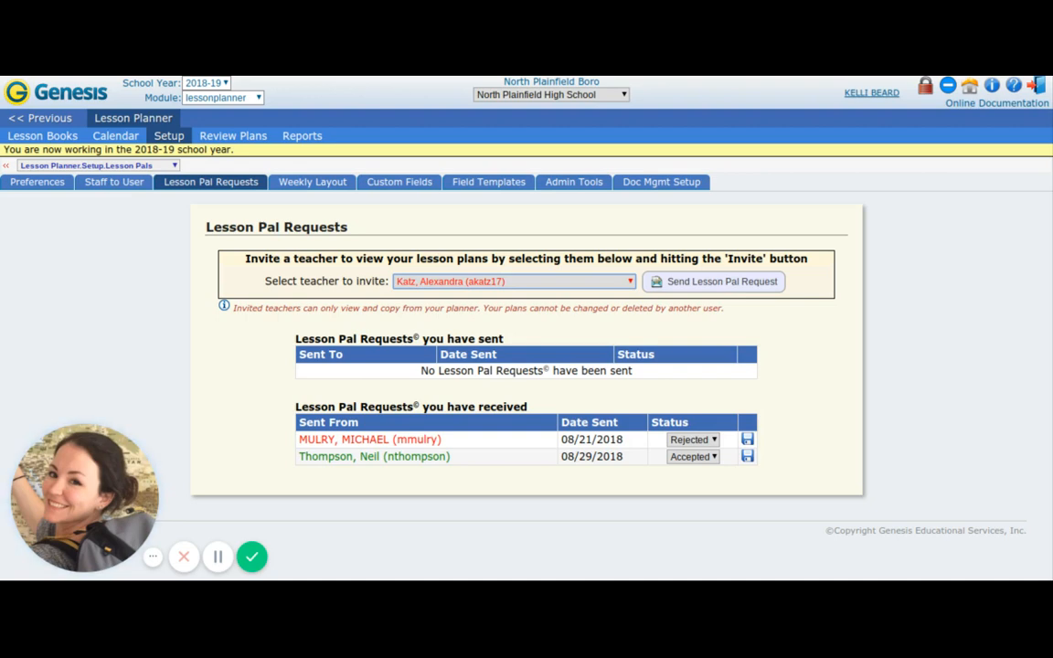
pyautogui.click(748, 285)
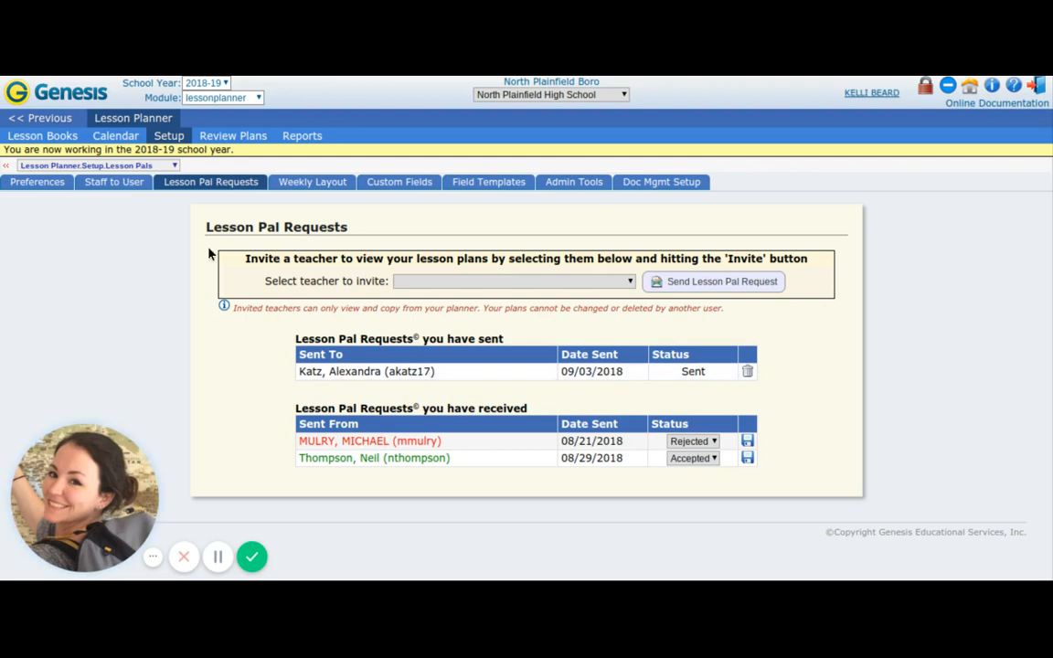
# Browse the Lesson Pal book LCP PD 1 and display the lessons in its Unit Plan 1.
pyautogui.click(43, 137)
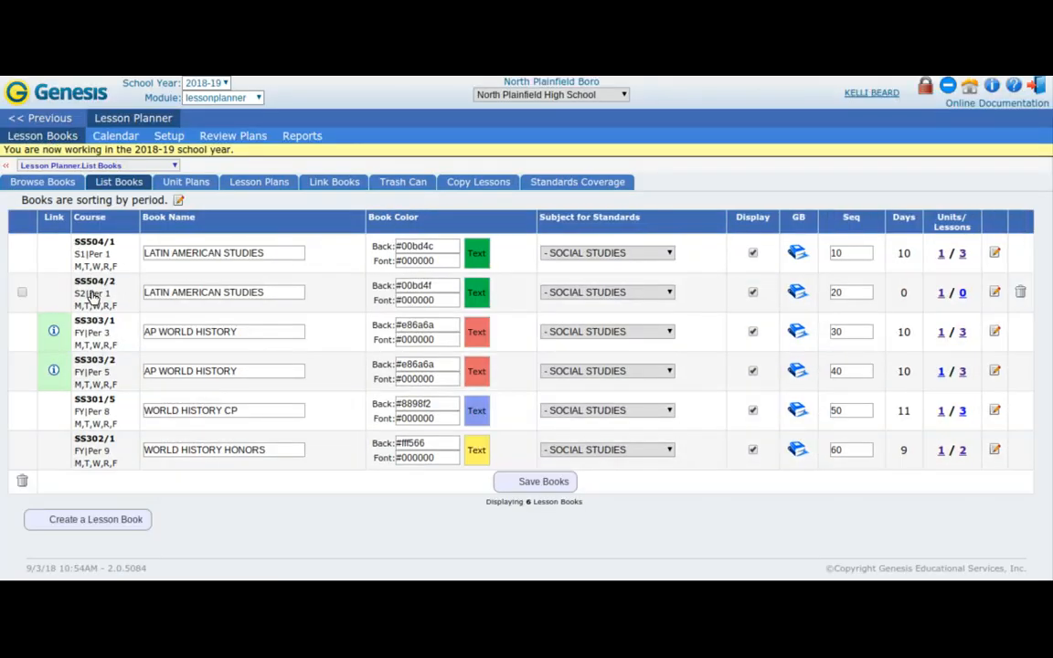
pyautogui.click(55, 185)
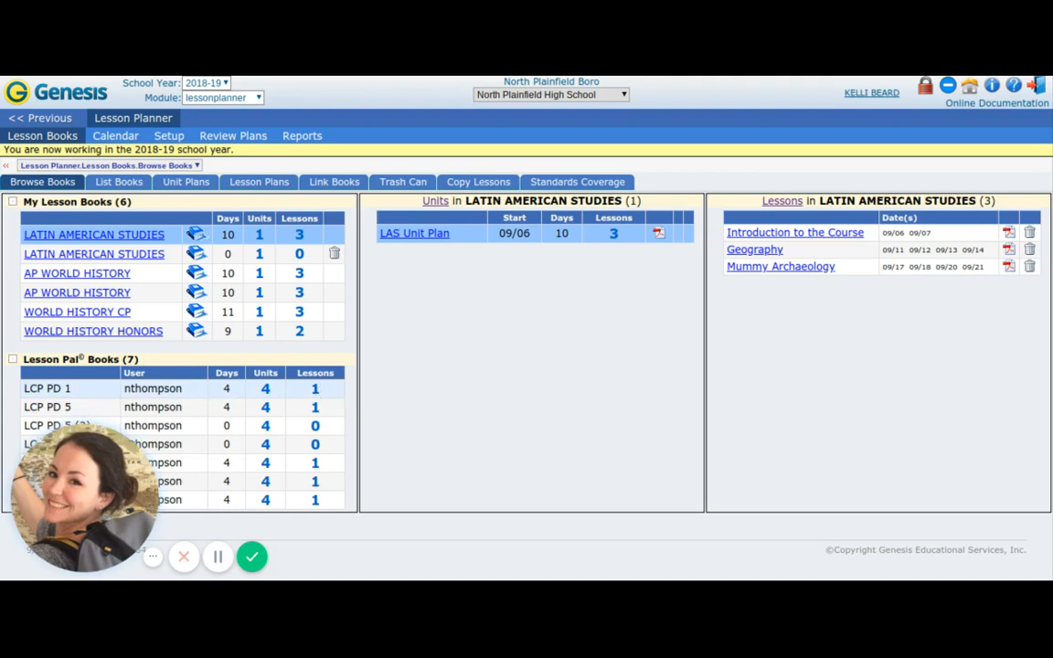
pyautogui.click(314, 391)
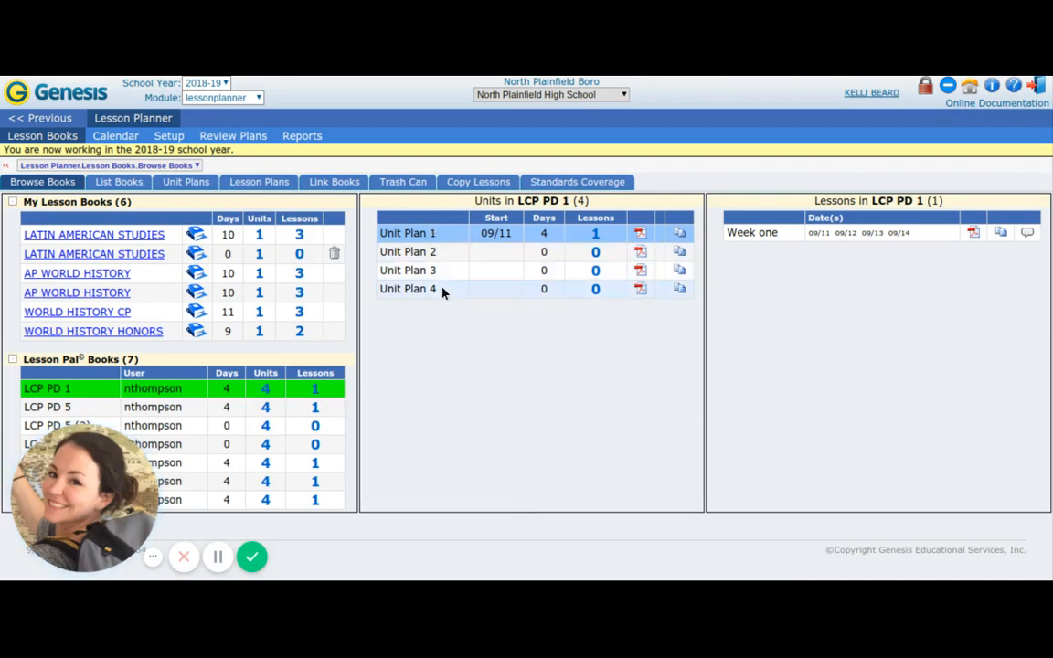
pyautogui.click(596, 236)
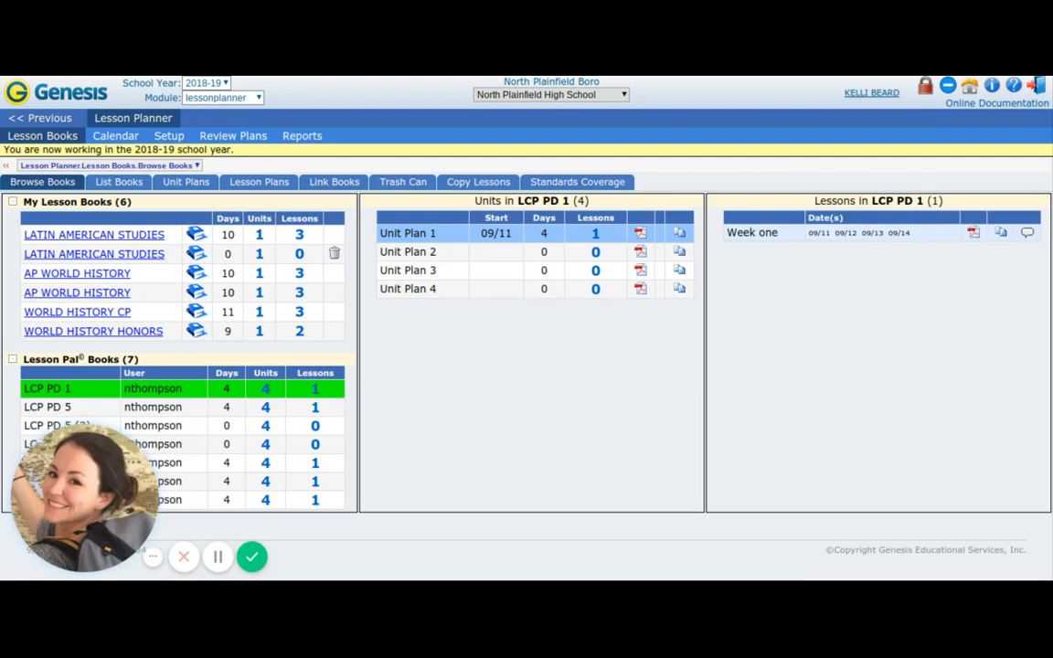
# Copy the shared lesson Week one into the LAS Unit Plan of the Latin American Studies book without keeping its start date.
pyautogui.click(1002, 233)
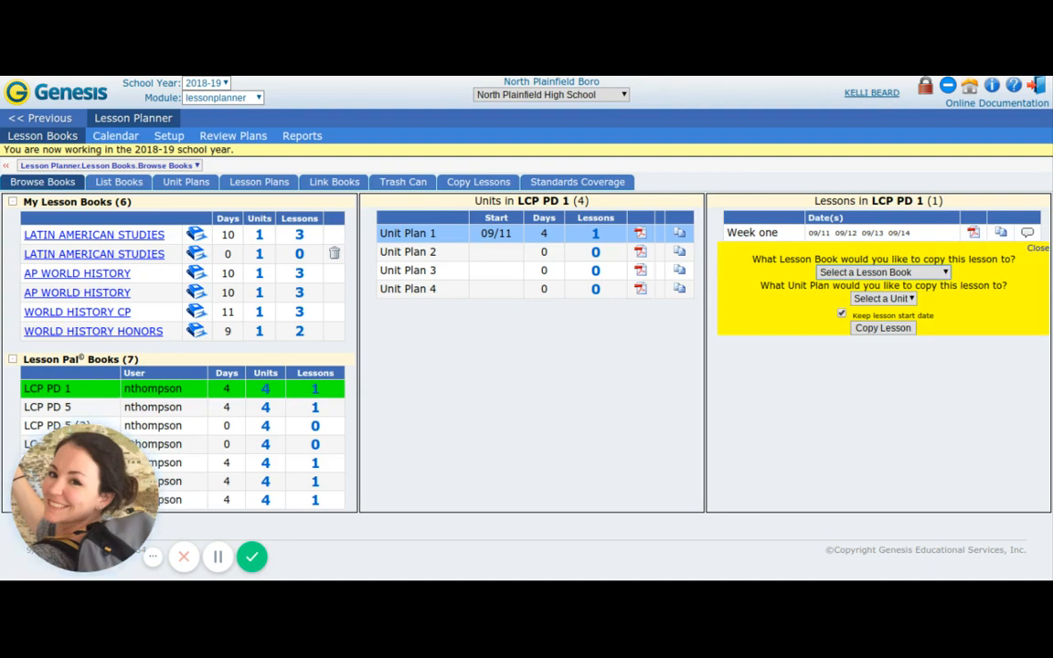
pyautogui.click(949, 299)
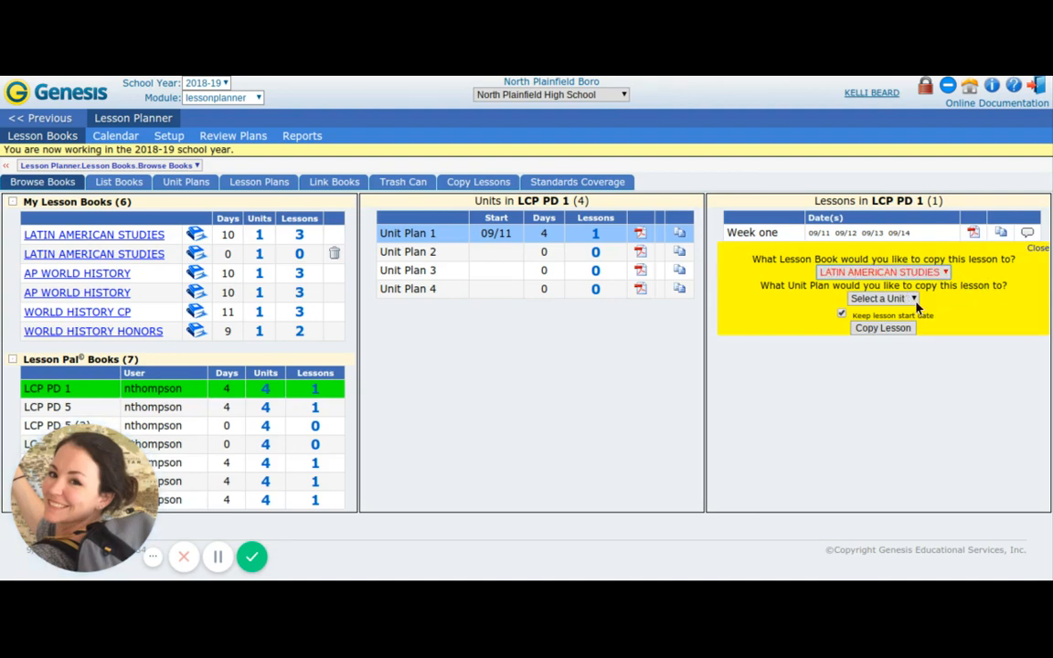
pyautogui.click(909, 299)
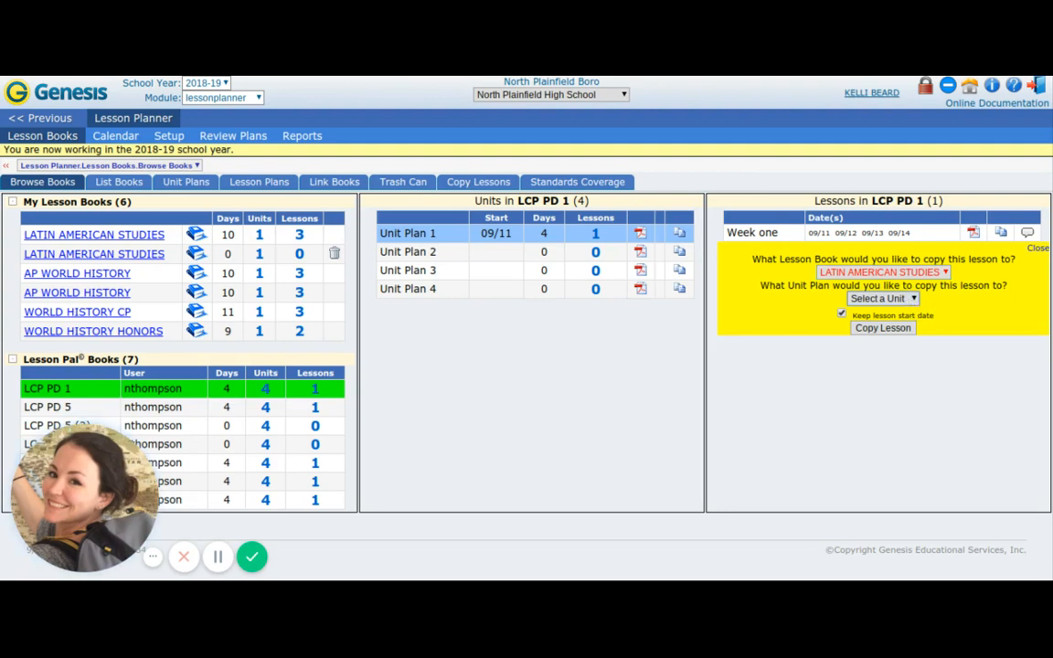
pyautogui.click(894, 325)
pyautogui.click(842, 315)
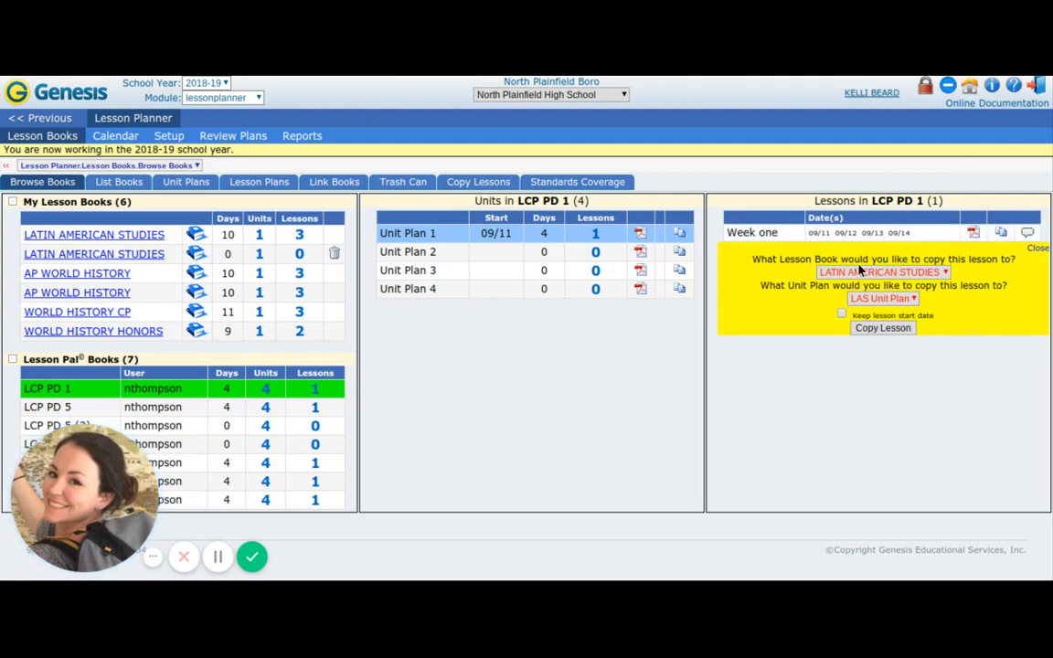
pyautogui.click(894, 329)
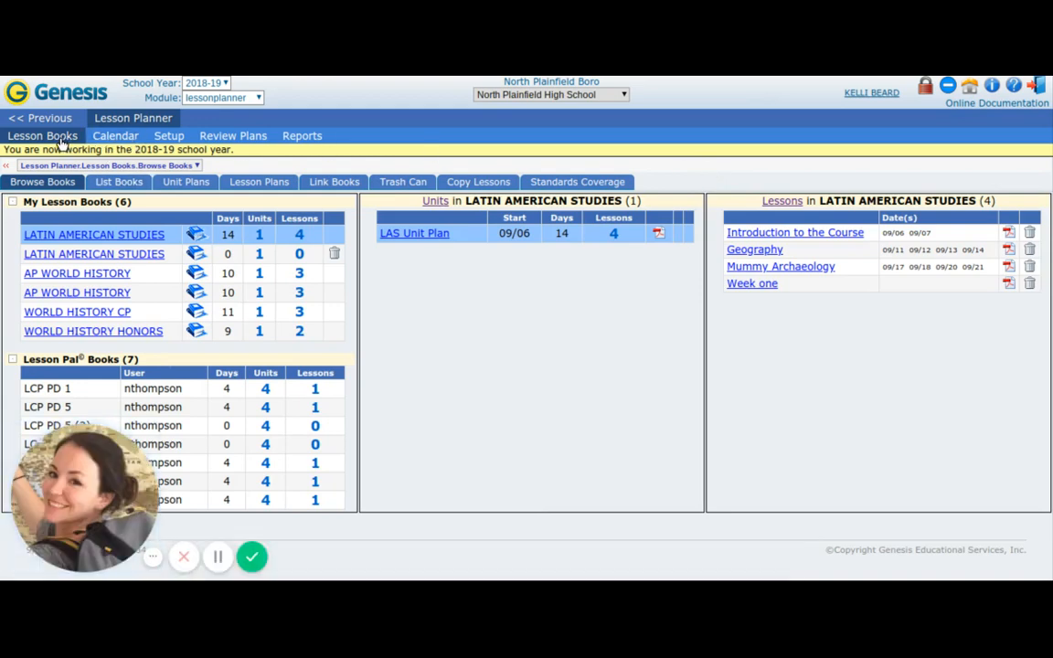
# Open the copied Week one lesson from the Latin American Studies daily lesson plans and look through its fields.
pyautogui.click(247, 185)
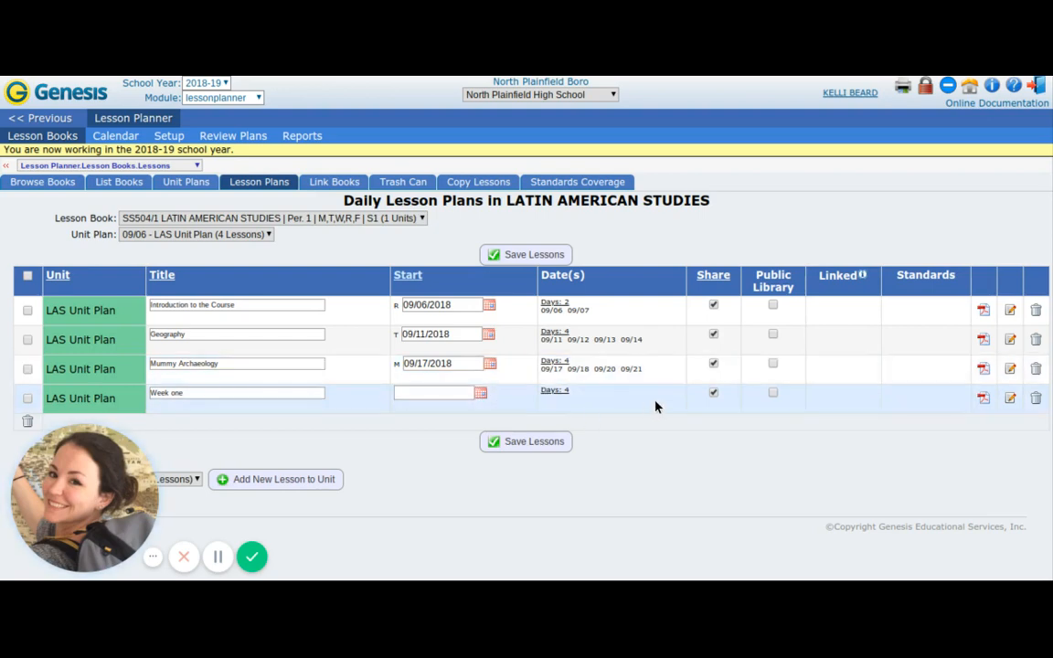
pyautogui.click(1011, 399)
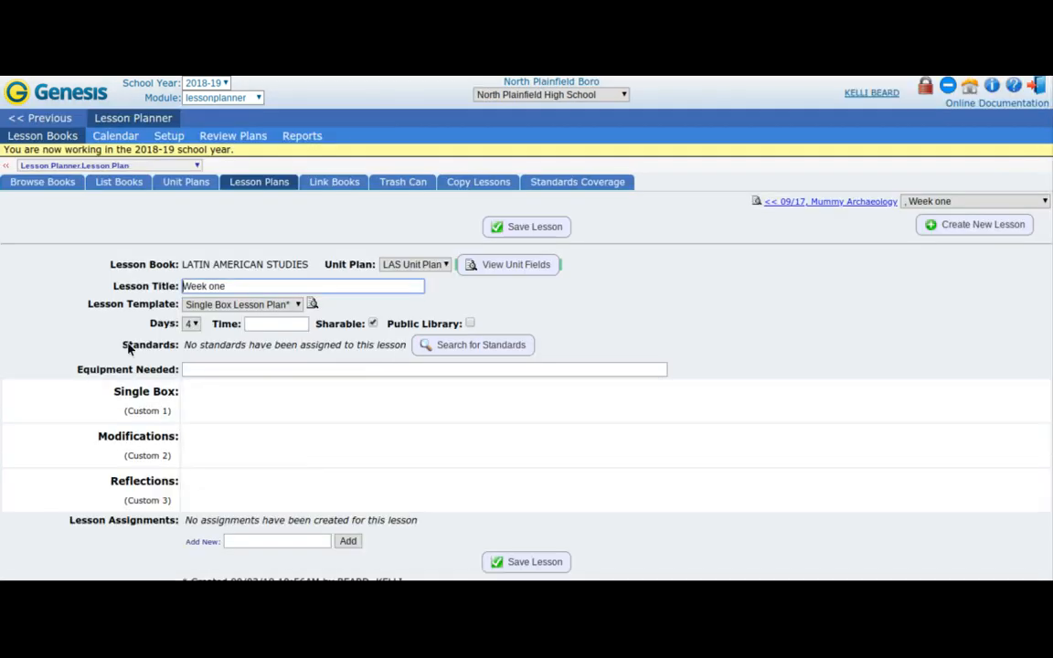
pyautogui.scroll(-1, 128, 348)
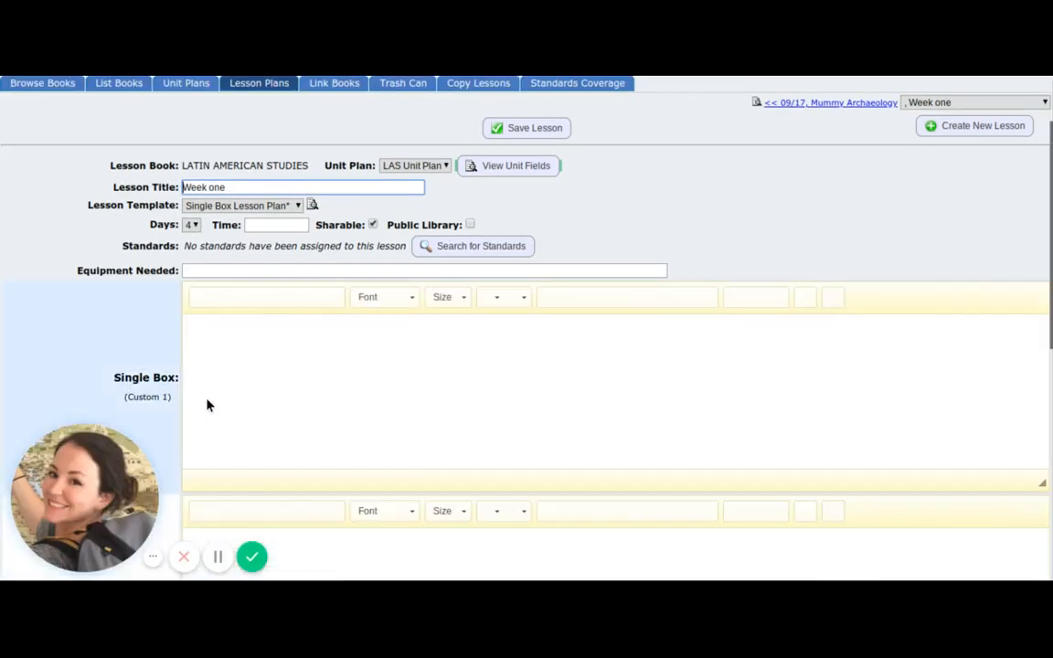
# Review the lesson text, Modifications and remaining content boxes of the copied Week one lesson.
pyautogui.scroll(-3, 206, 404)
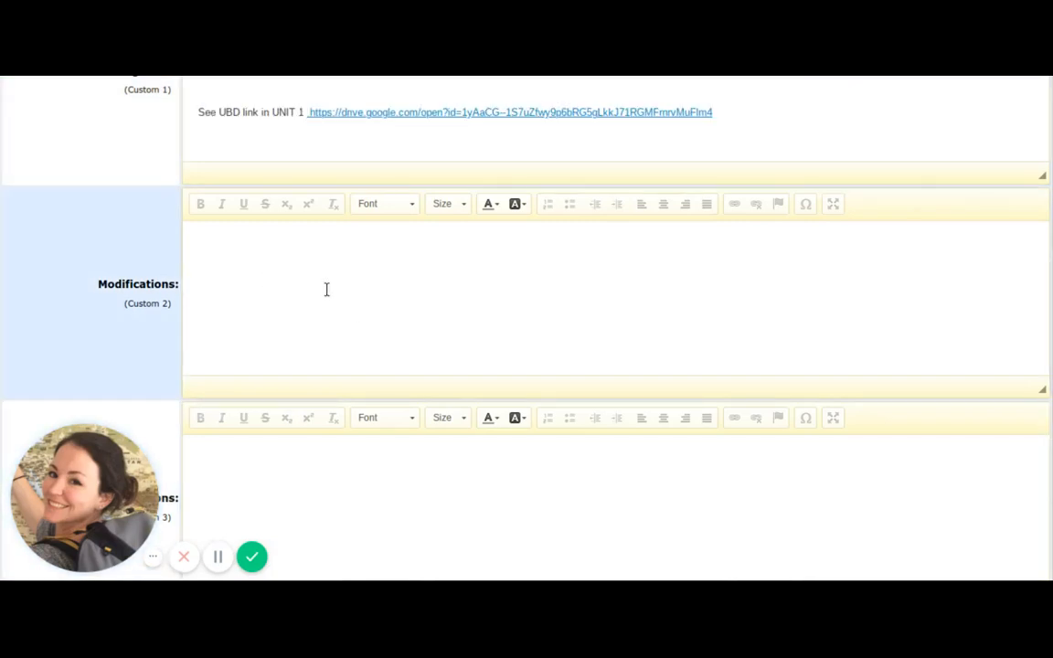
pyautogui.scroll(-1, 93, 278)
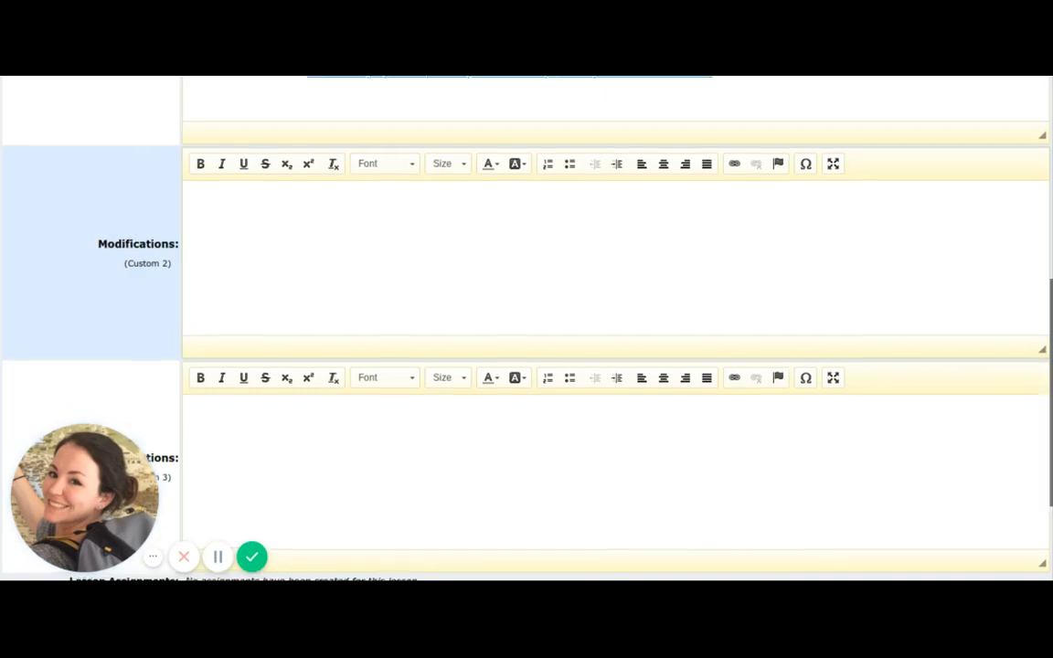
pyautogui.scroll(4, 526, 329)
pyautogui.scroll(2, 527, 329)
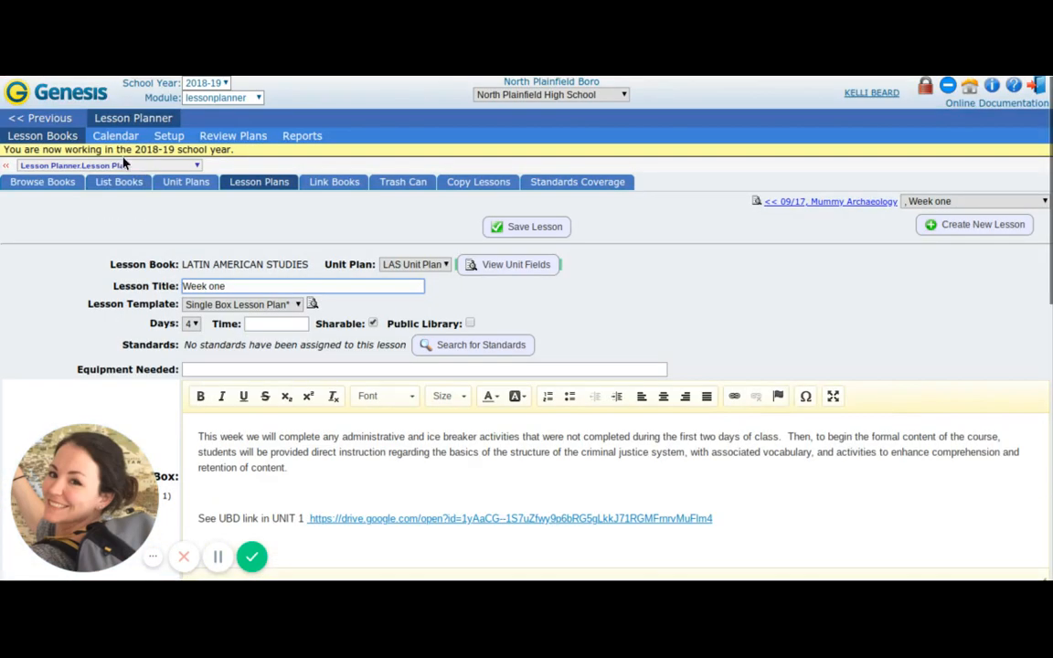
# Delete the copied Week one lesson from the LAS Unit Plan in the Latin American Studies daily lesson plans.
pyautogui.click(55, 136)
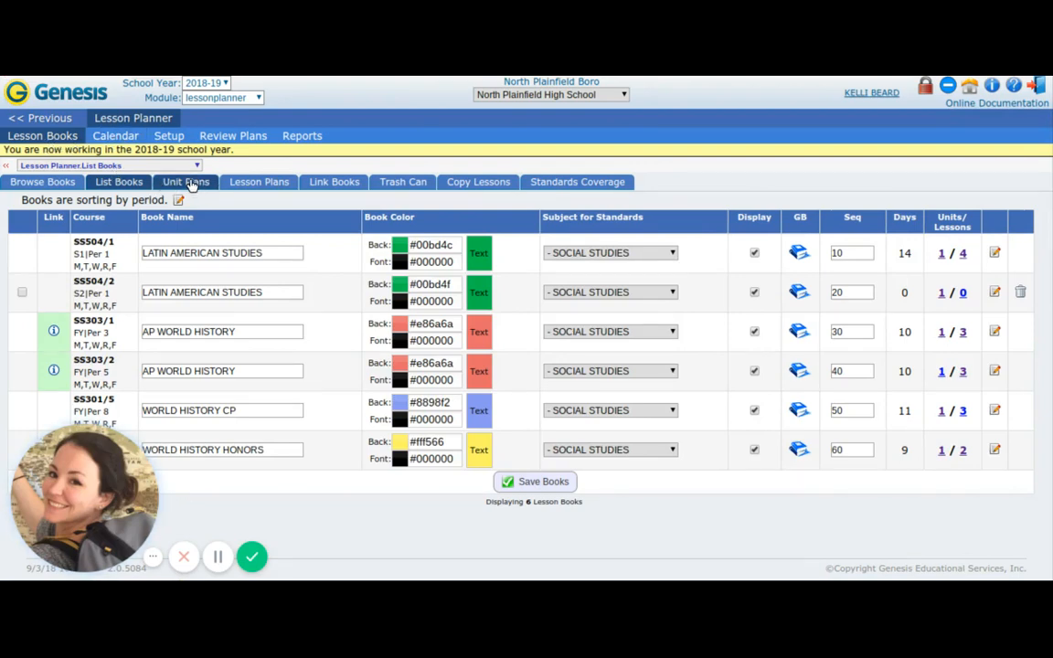
pyautogui.click(266, 184)
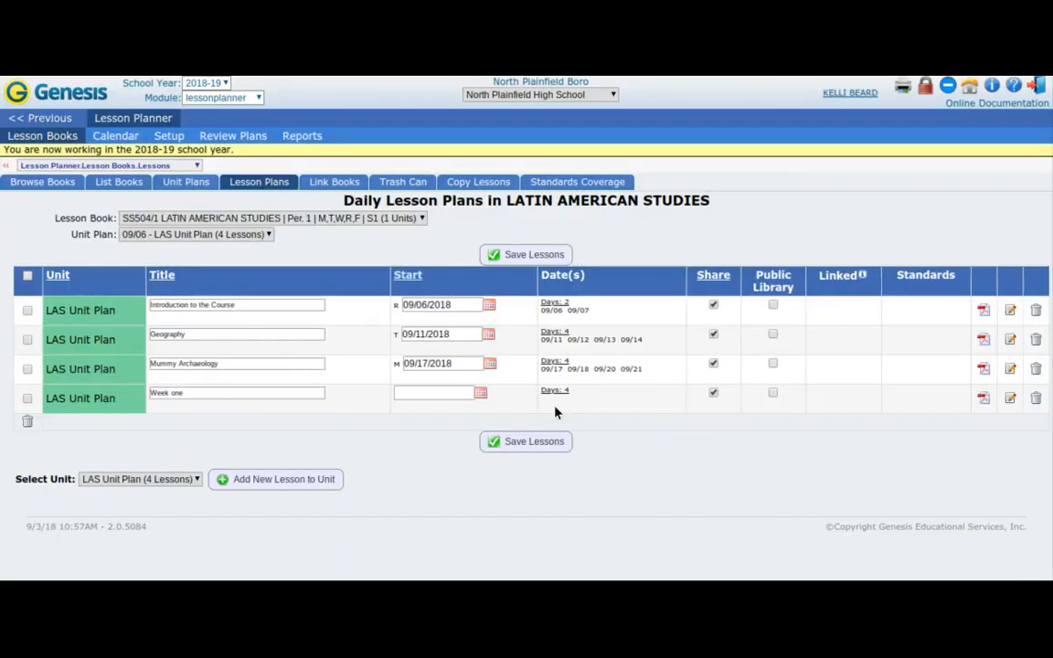
pyautogui.click(1036, 398)
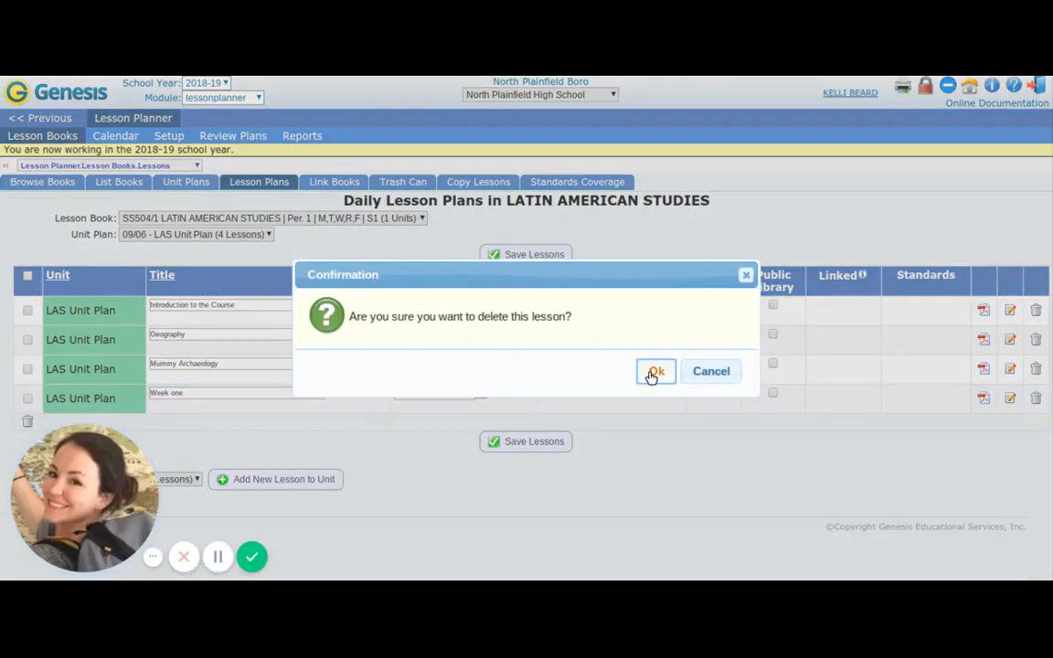
pyautogui.click(655, 373)
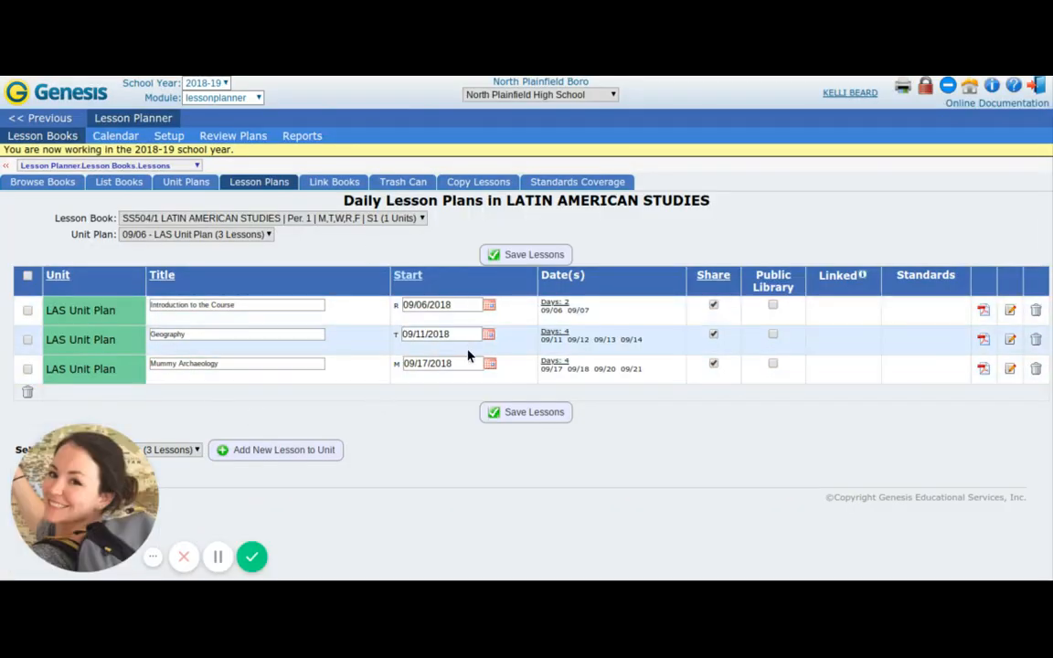
# Display the lesson calendar by date instead of by book.
pyautogui.click(112, 137)
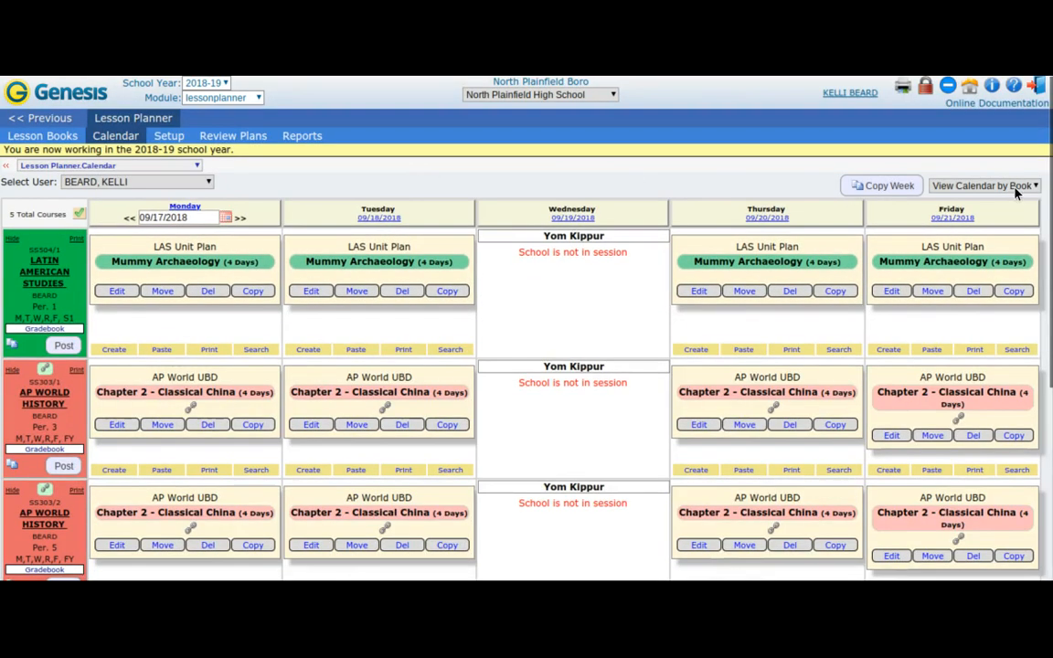
pyautogui.click(1017, 186)
pyautogui.click(988, 228)
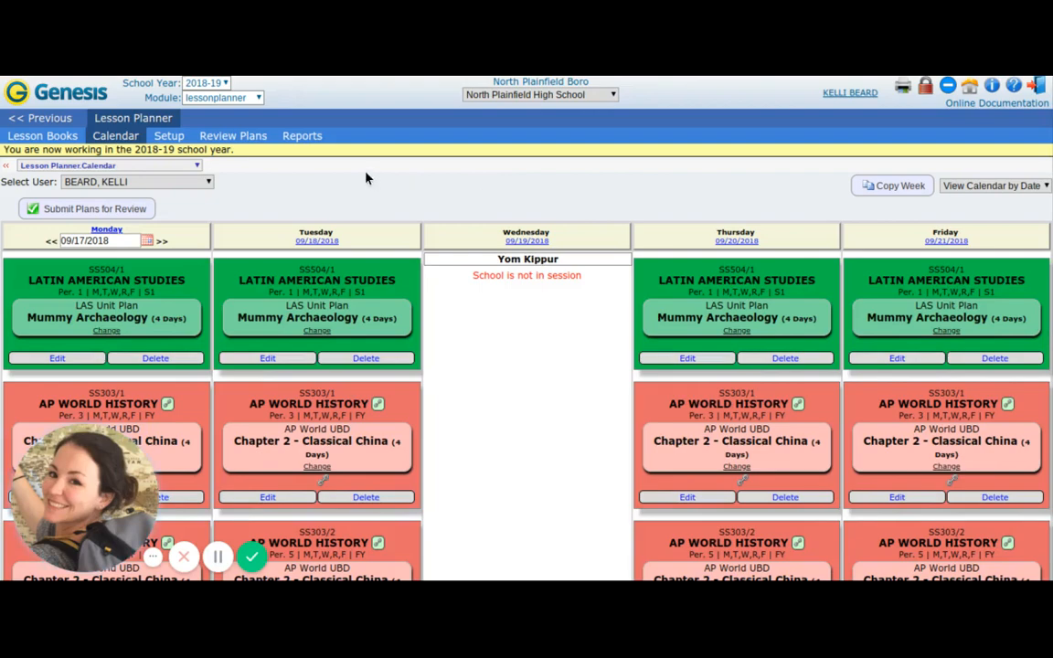
# Look through the lessons scheduled for each course in the week of 09/17/2018 in the calendar by date.
pyautogui.scroll(-3, 365, 178)
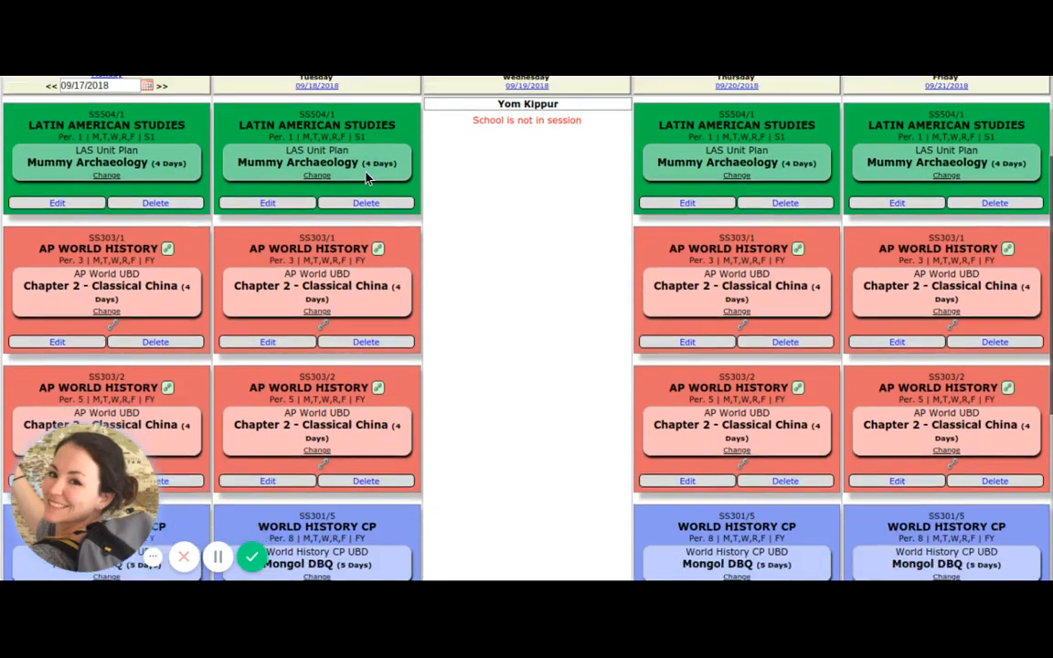
pyautogui.scroll(-2, 365, 178)
pyautogui.scroll(-1, 366, 179)
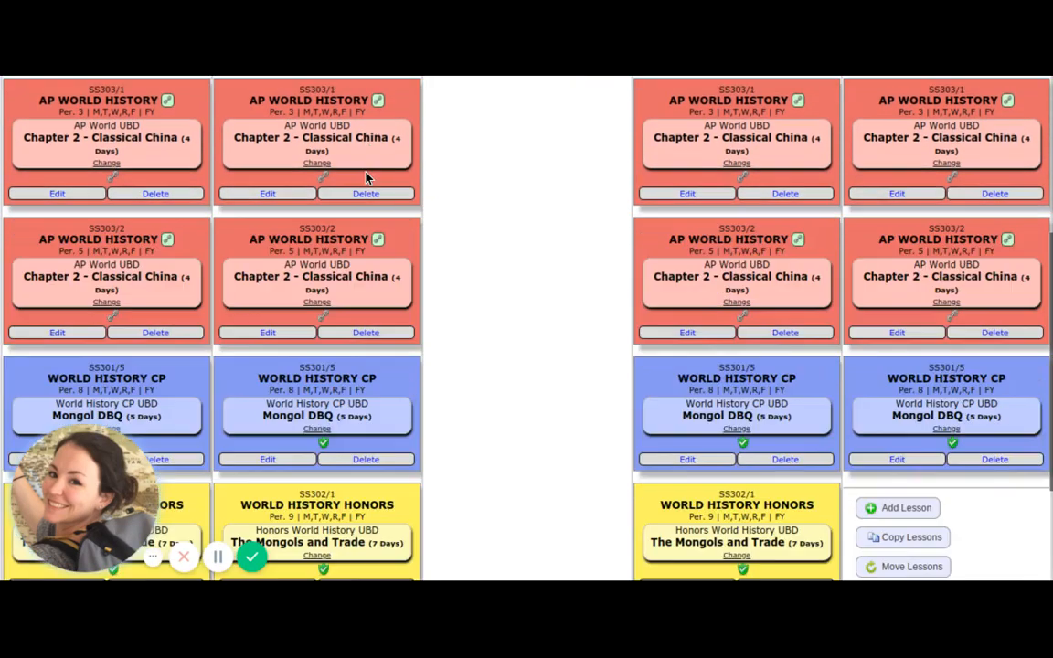
pyautogui.scroll(5, 366, 178)
pyautogui.scroll(-2, 340, 290)
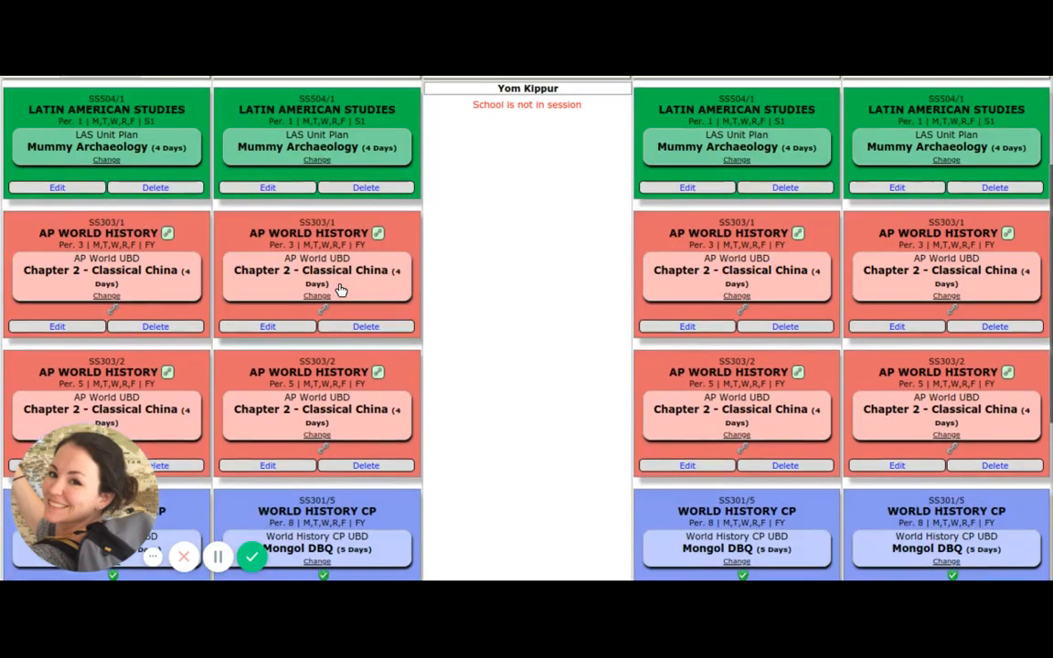
pyautogui.scroll(-3, 340, 289)
pyautogui.scroll(1, 340, 290)
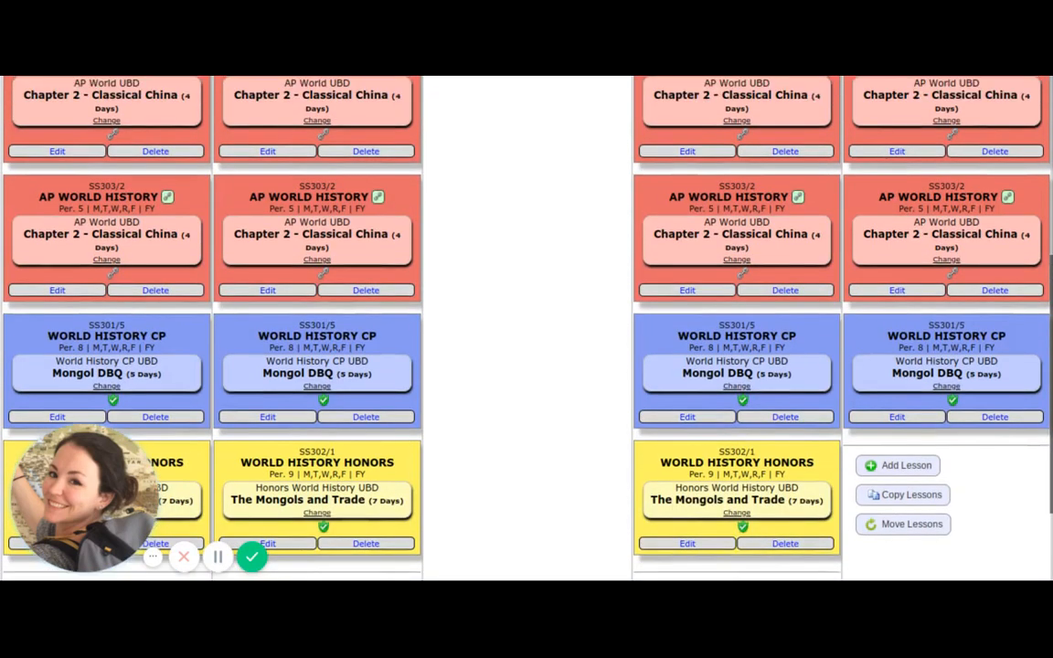
pyautogui.scroll(5, 340, 289)
# Open the single-day calendar view for Tuesday 09/18/2018 and read the Mummy Archaeology lesson details.
pyautogui.click(320, 242)
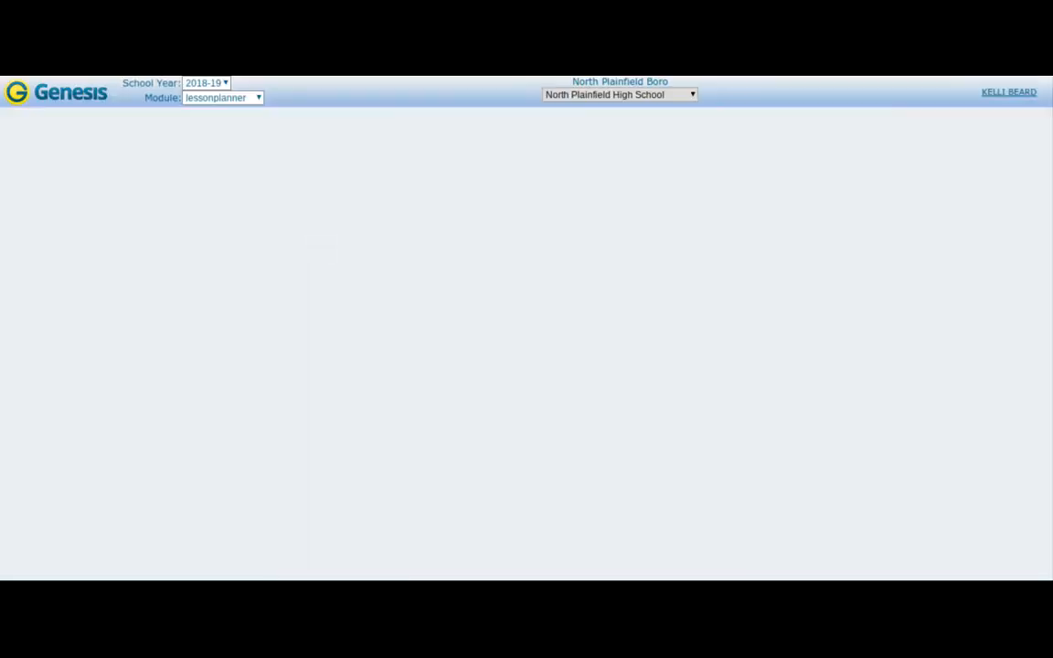
pyautogui.scroll(-3, 550, 210)
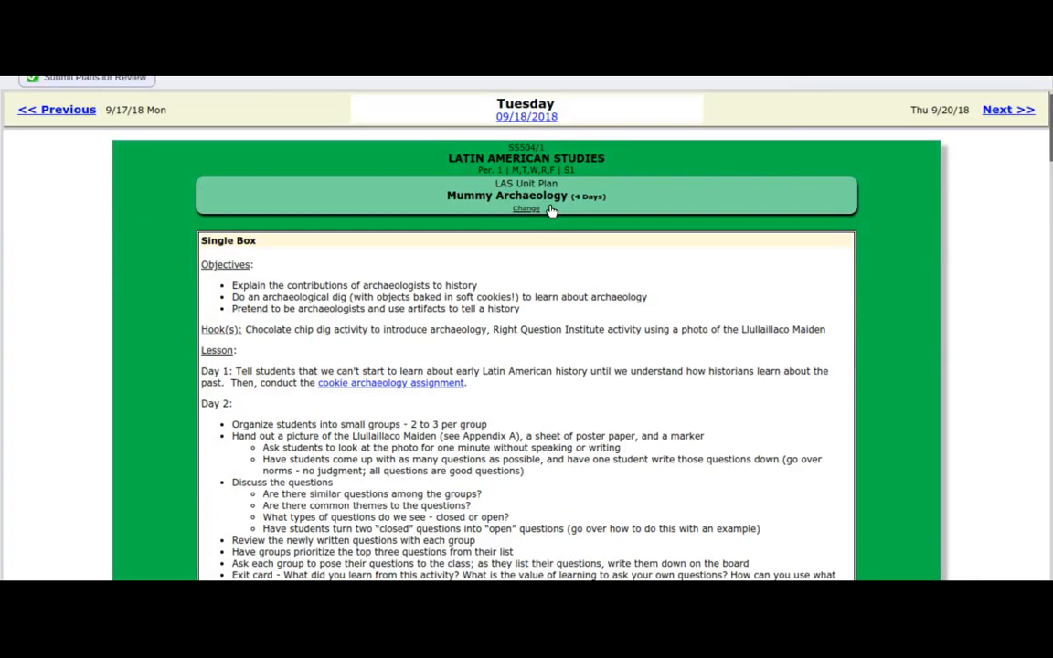